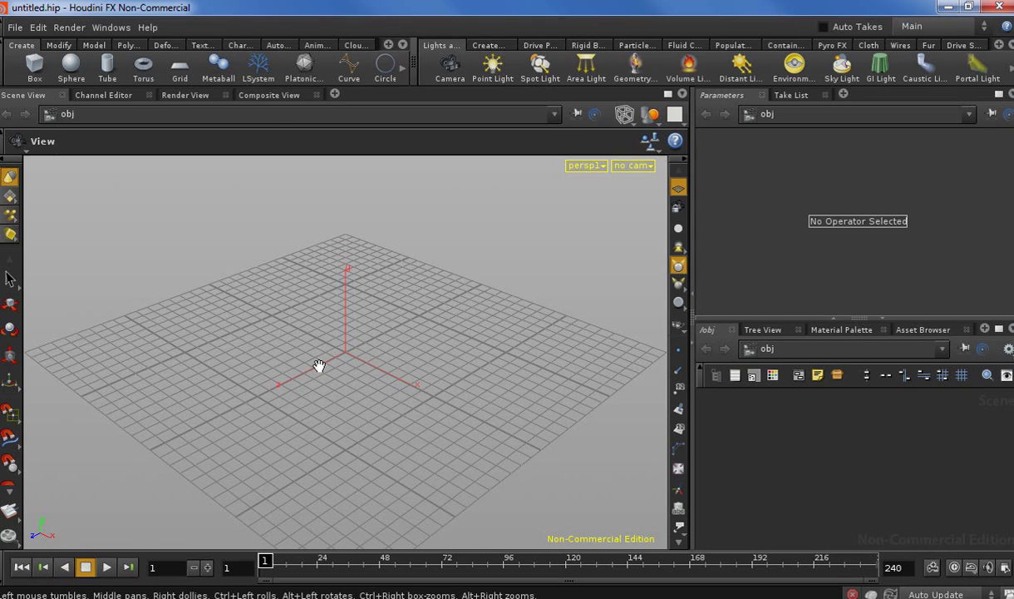
Move the shelf splitter right to give the left shelf set more room
left_click_drag(416, 65, 511, 72)
Draw a two-bone chain with the Character shelf's Bones tool
left_click(256, 46)
left_click(35, 67)
left_click(264, 283)
left_click(445, 293)
key("Return")
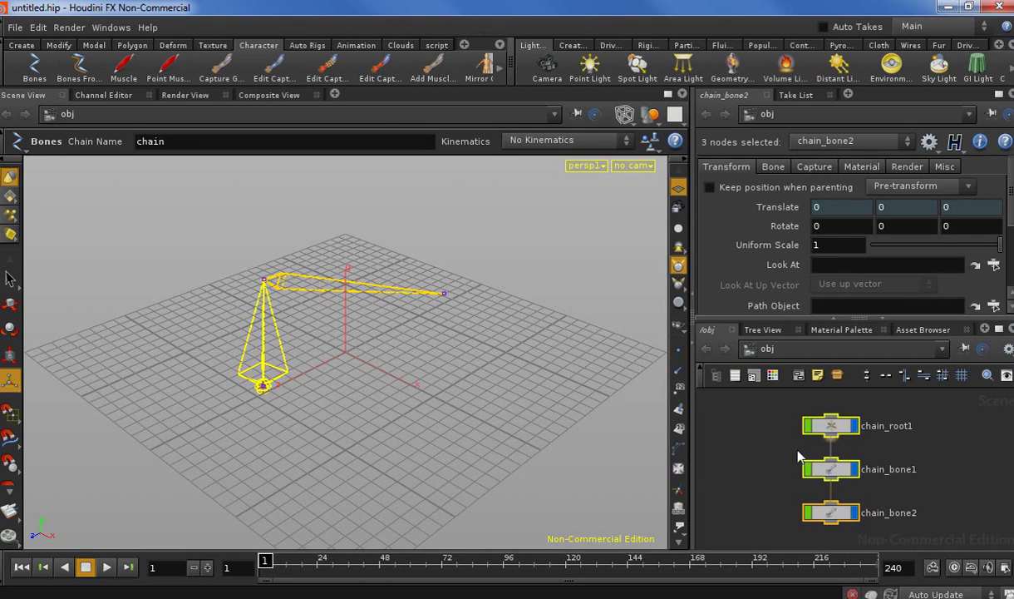
Select both bones and bring the HG Bone Chain helper window over the scene
left_click(831, 468)
left_click(831, 513, "shift")
left_click(436, 45)
mouse_move(2, 189)
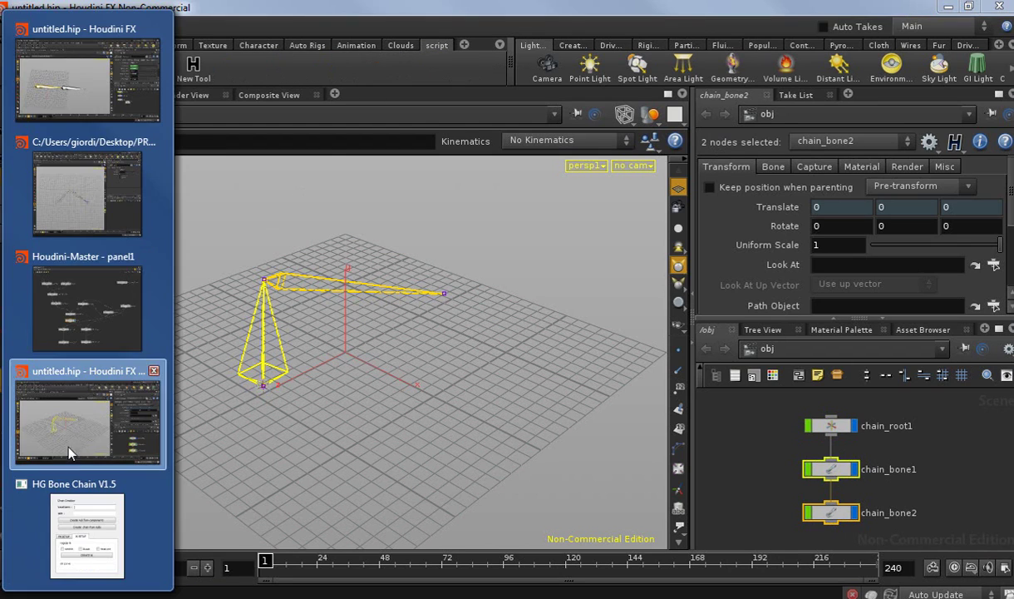
left_click(50, 499)
left_click_drag(426, 186, 490, 129)
Enable stretch, ikLock and twist cnt and create the IK setup on the bones
left_click(468, 323)
left_click(526, 324)
left_click(584, 324)
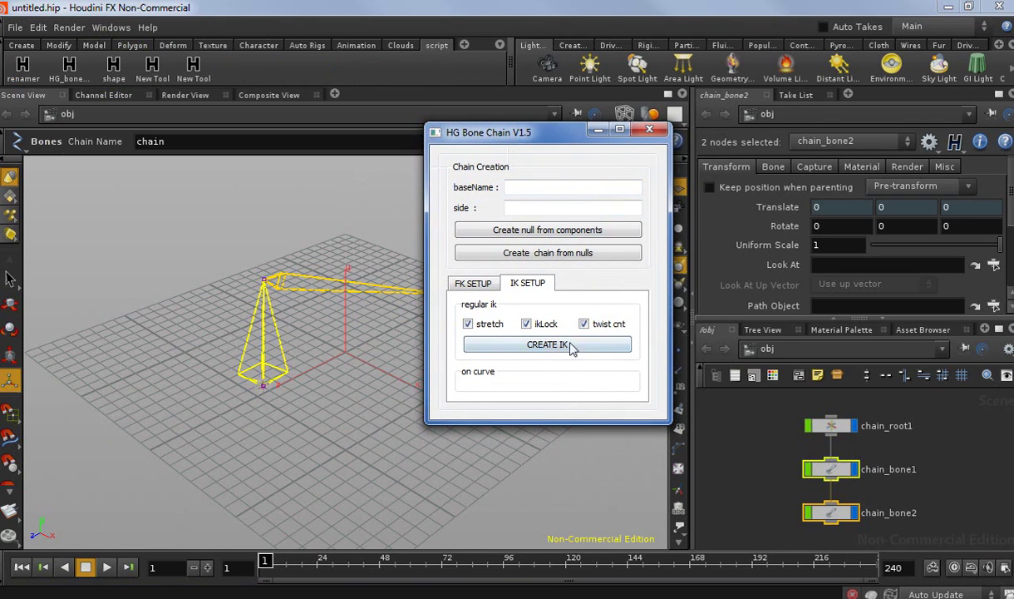
left_click(529, 342)
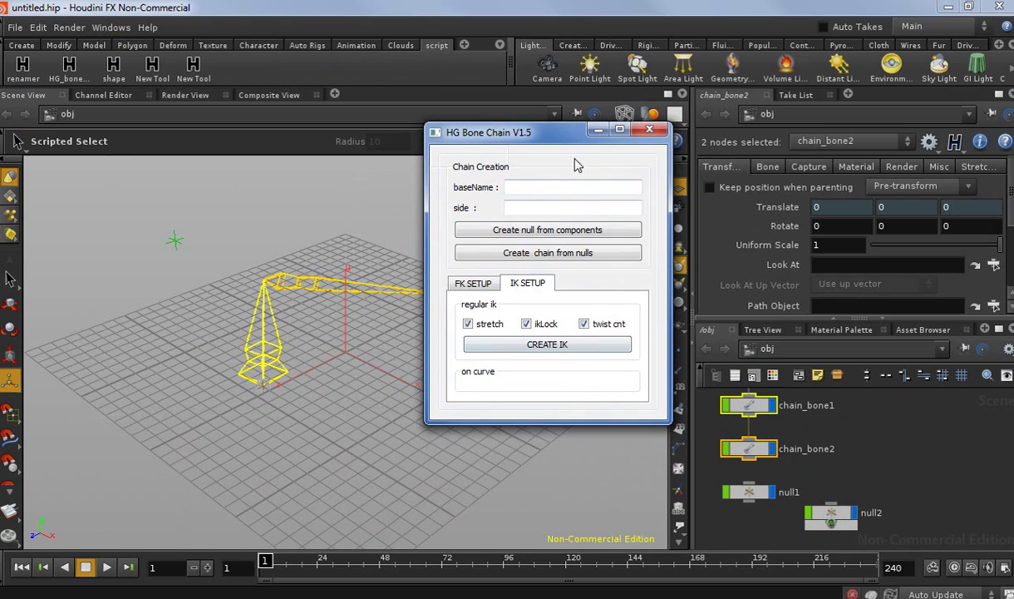
left_click(649, 129)
key("Escape")
left_click_drag(403, 381, 511, 337)
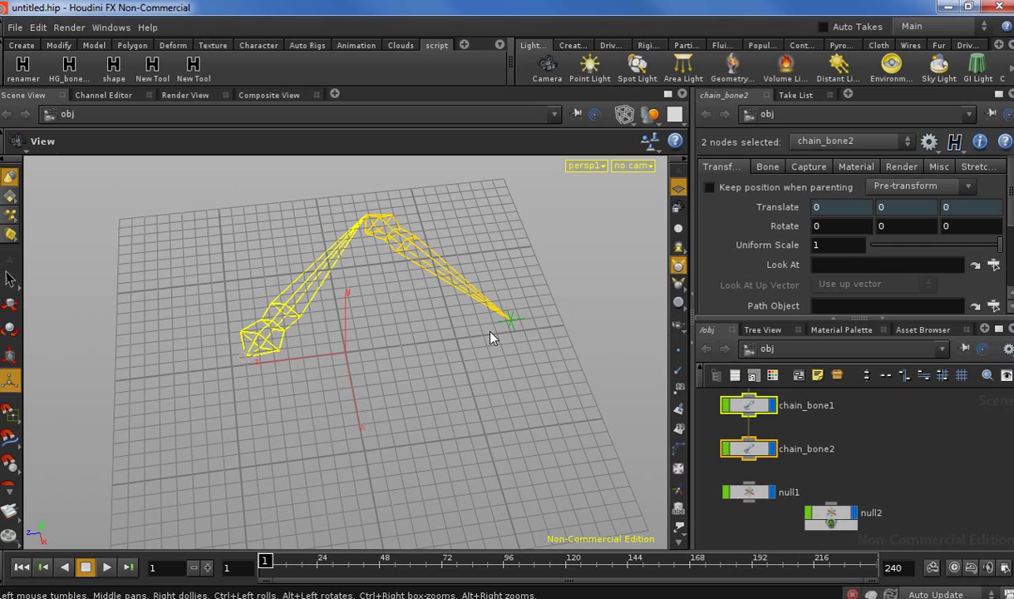
Select goal null1 and pull it along Z to bend the chain
key("t")
left_click(511, 327)
left_click_drag(418, 348, 401, 385)
key("Escape")
key("t")
left_click(410, 367)
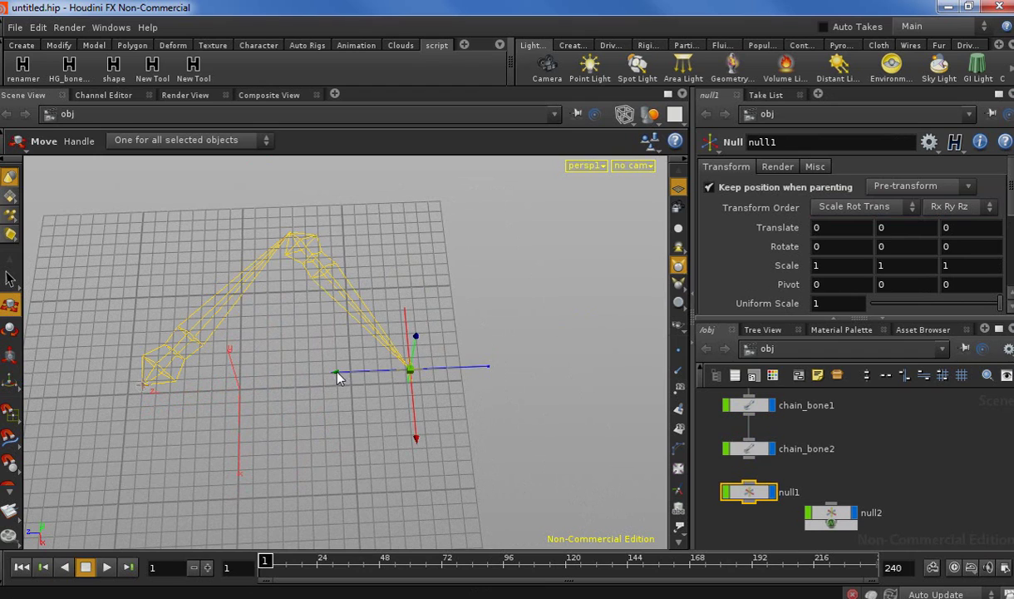
left_click_drag(337, 371, 412, 377)
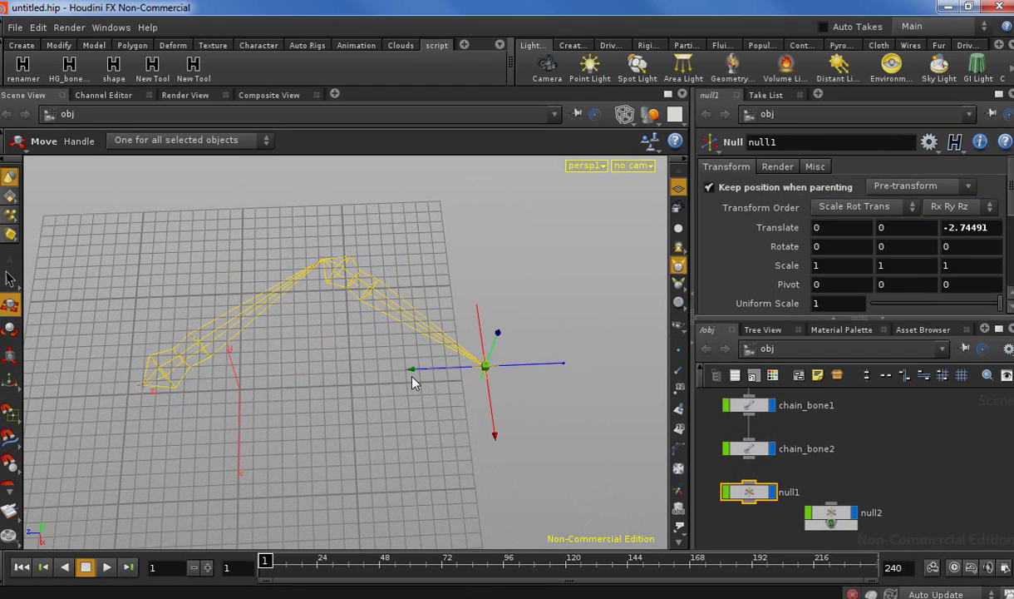
mouse_move(412, 372)
left_mouse_down()
mouse_move(602, 386)
mouse_move(389, 389)
mouse_move(582, 391)
mouse_move(407, 409)
mouse_move(510, 426)
mouse_move(680, 428)
mouse_move(510, 431)
mouse_move(391, 413)
left_mouse_up()
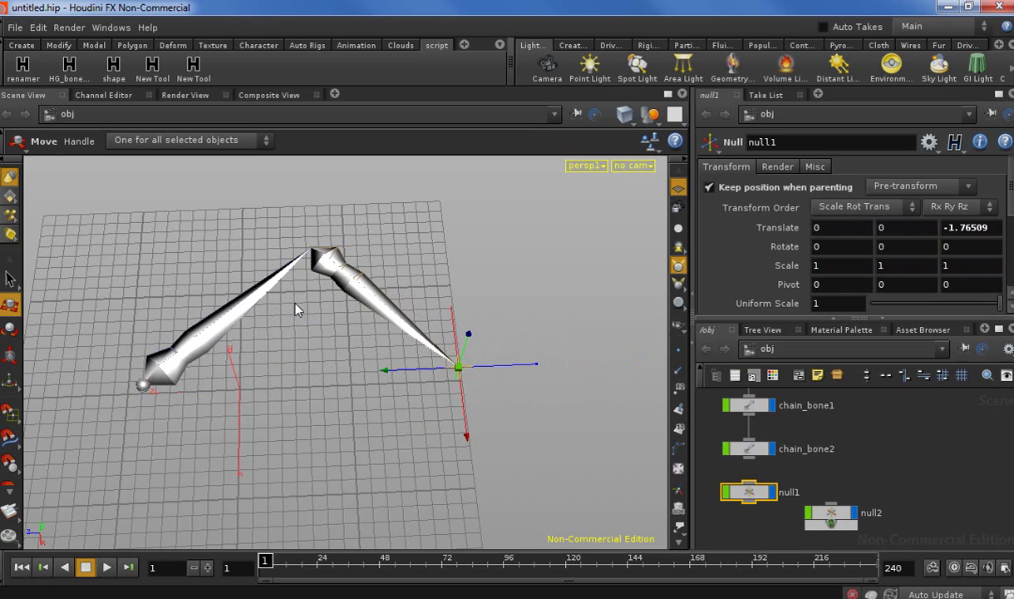
Set chain_bone1's Stretch solver resolution to high, then move null1 right
left_click(227, 309)
left_click(973, 167)
left_click(833, 186)
left_click(826, 231)
left_click(425, 353)
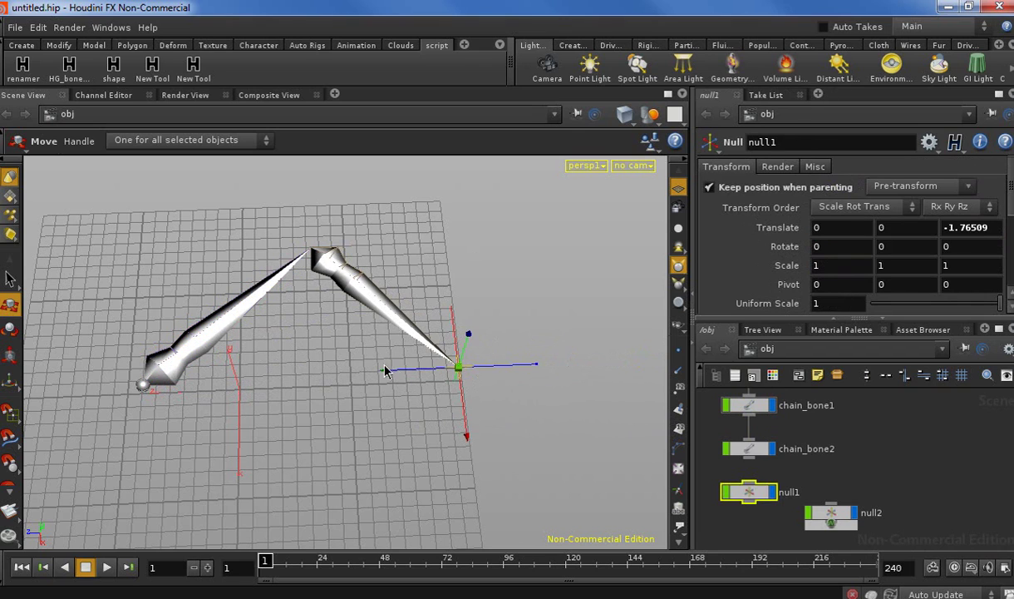
left_click_drag(389, 369, 445, 439)
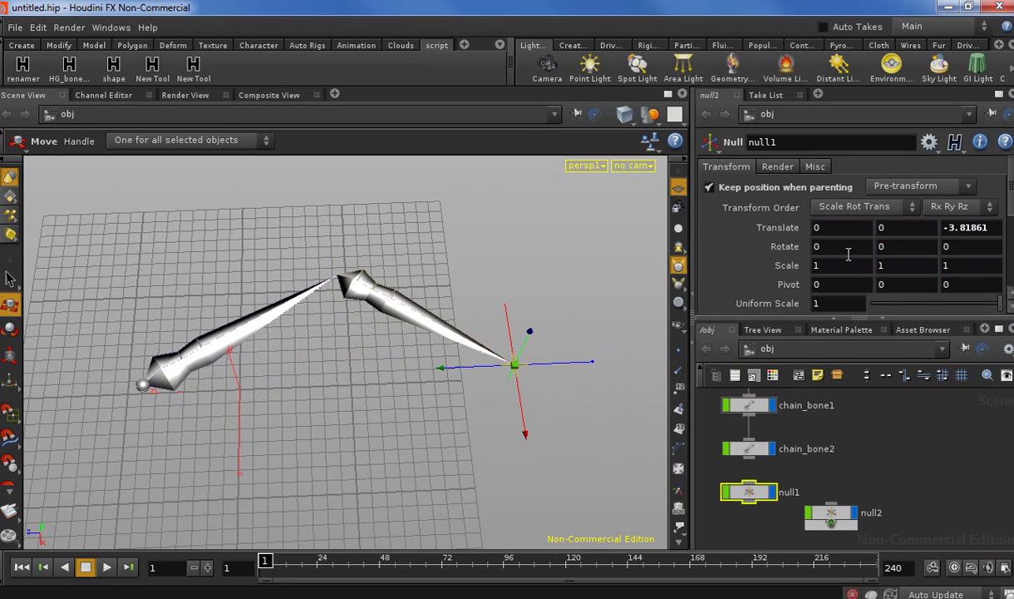
Reframe the chain and select chain_bone1 to show its stretch settings
left_click(251, 314)
left_click_drag(555, 285, 460, 350)
left_click(460, 350)
key("t")
middle_click_drag(460, 350, 472, 412)
left_click(280, 426)
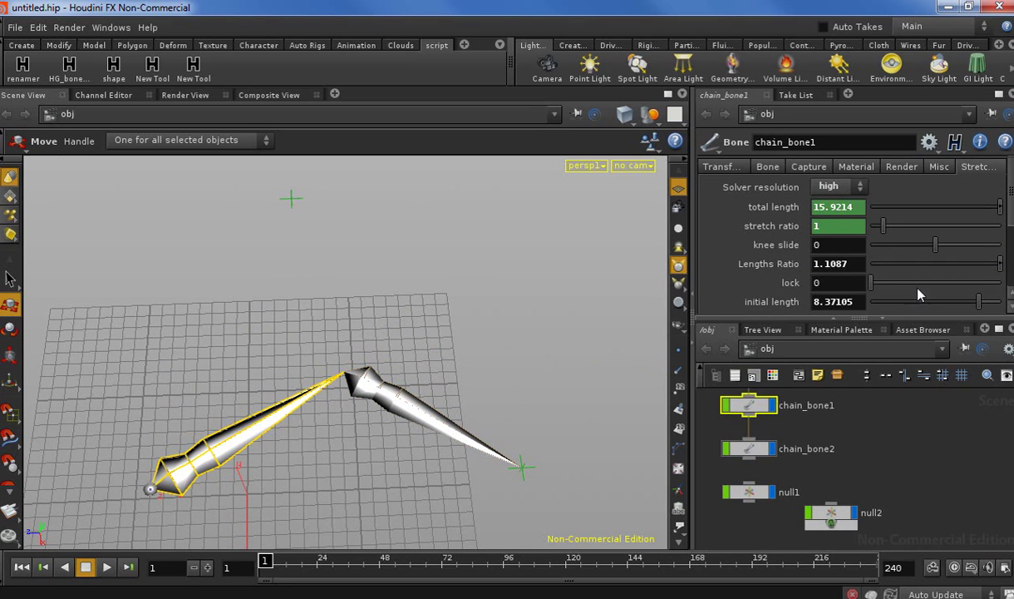
Test a raised lock value by bending the chain tip, then undo it
left_click_drag(873, 283, 1002, 293)
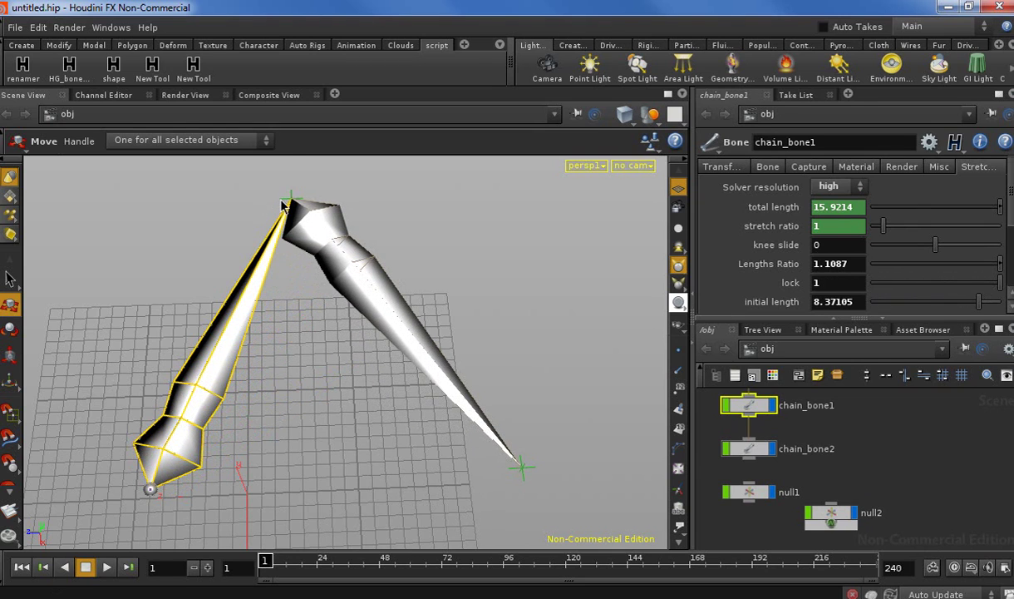
left_click_drag(282, 207, 428, 189)
left_click_drag(314, 179, 318, 212)
key("ctrl+z")
key("ctrl+z")
key("ctrl+z")
key("ctrl+z")
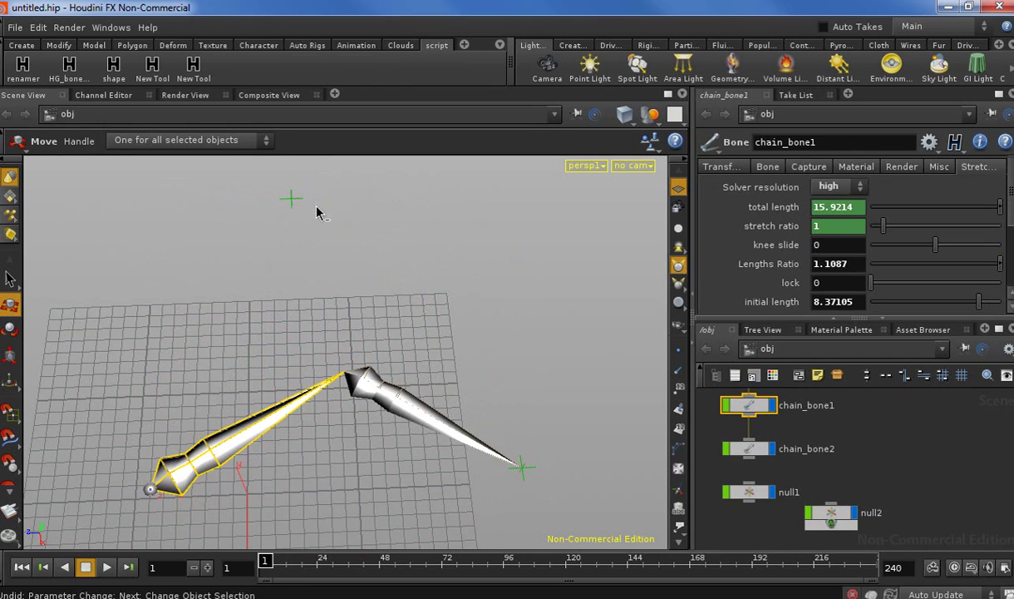
Pull null1 right until chain_bone1 stretches to ratio 1.1754, undoing a knee slide test
left_click(514, 462)
left_click_drag(520, 467, 659, 448)
left_click(310, 492)
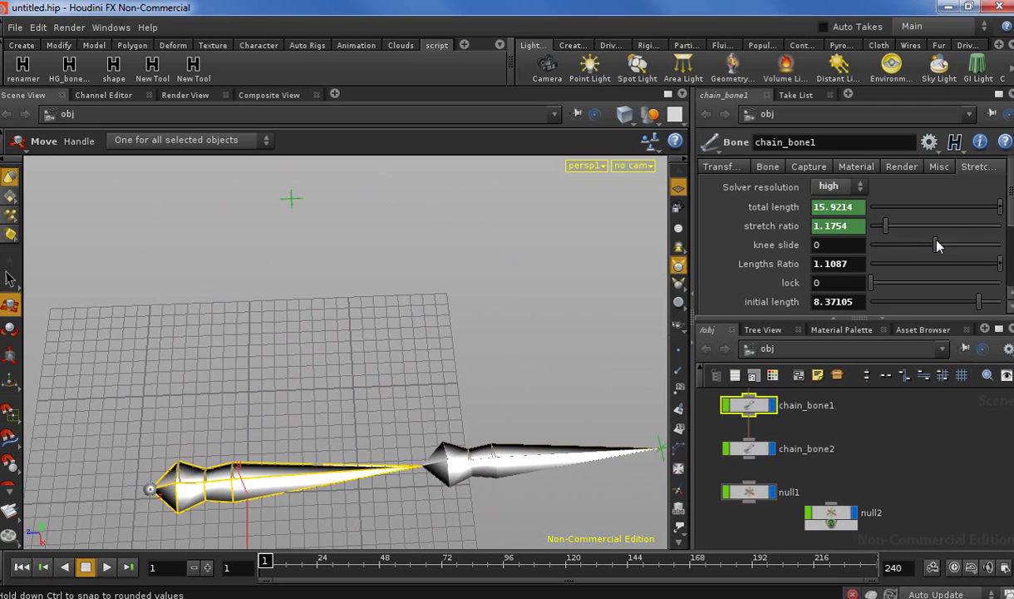
mouse_move(937, 244)
left_mouse_down()
mouse_move(959, 246)
mouse_move(917, 249)
mouse_move(948, 247)
mouse_move(930, 250)
left_mouse_up()
key("ctrl+z")
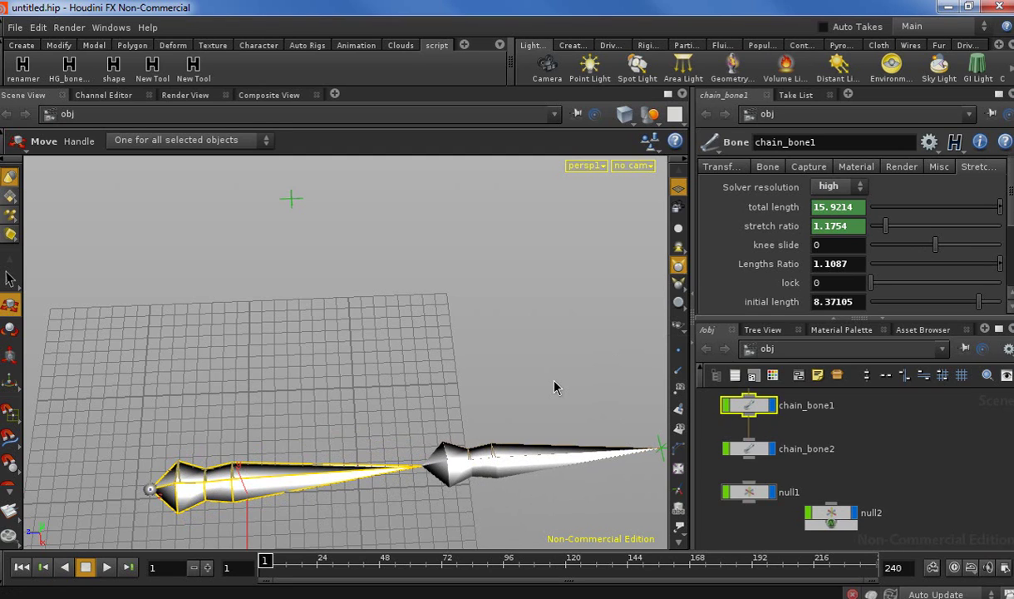
left_click(433, 379)
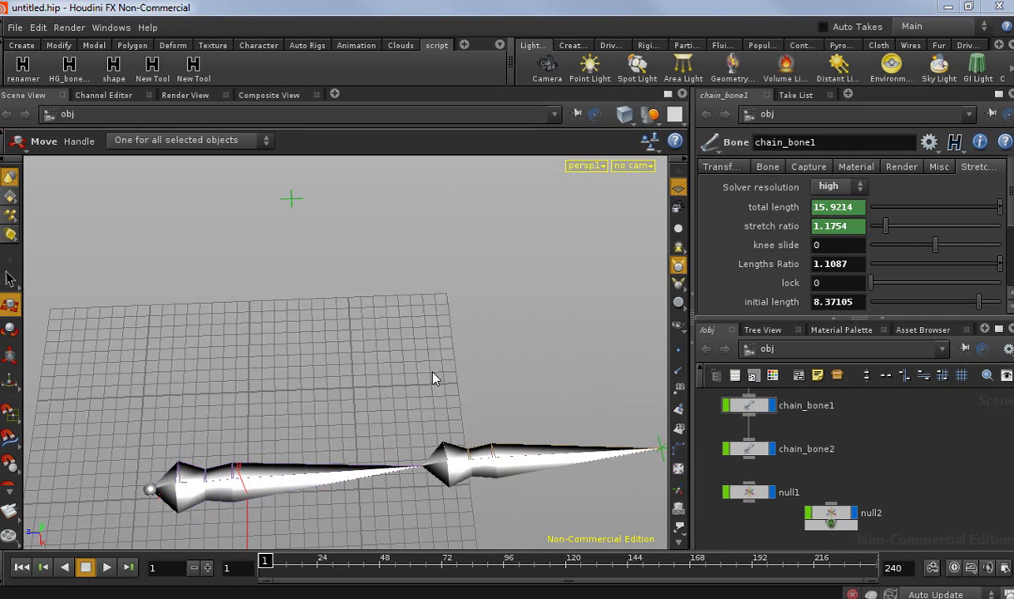
Start a new scene, discarding the current one
key("ctrl+n")
left_click(485, 400)
left_click_drag(455, 381, 328, 446)
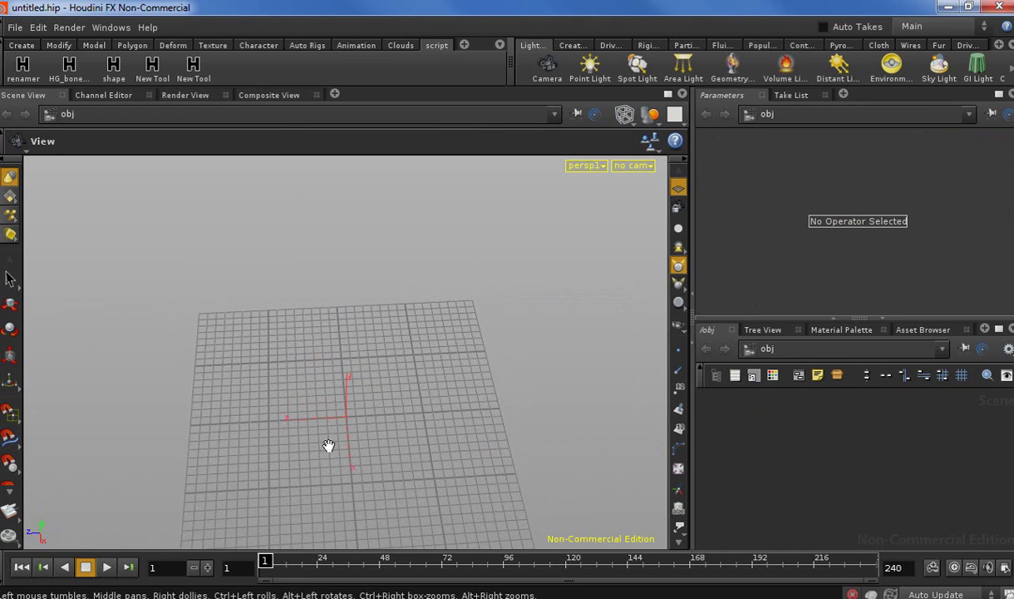
Draw a two-bone chain using IK With Twist Affector kinematics
left_click(258, 45)
left_click(34, 66)
left_click(523, 143)
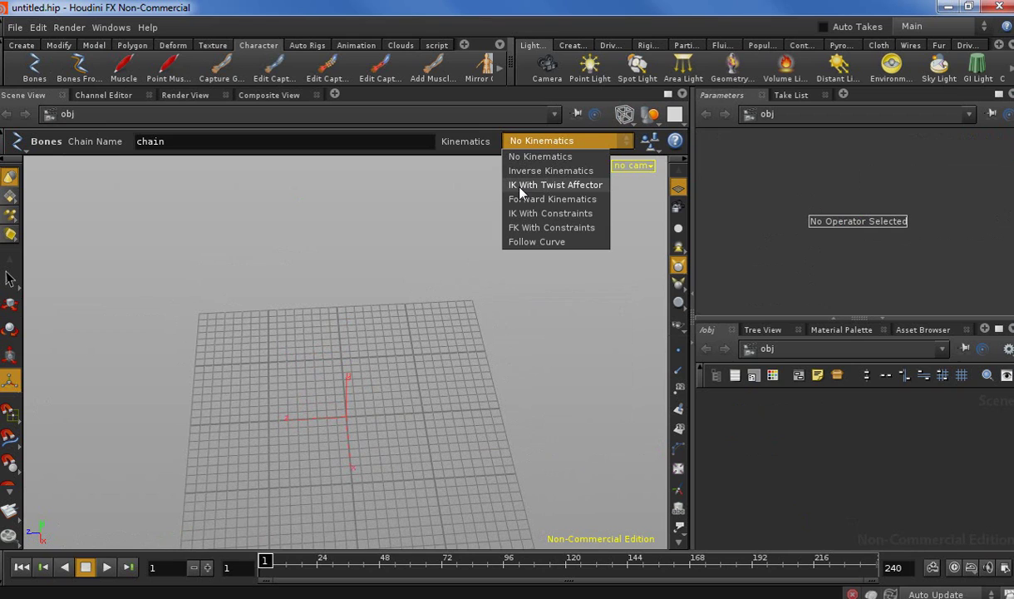
left_click(520, 186)
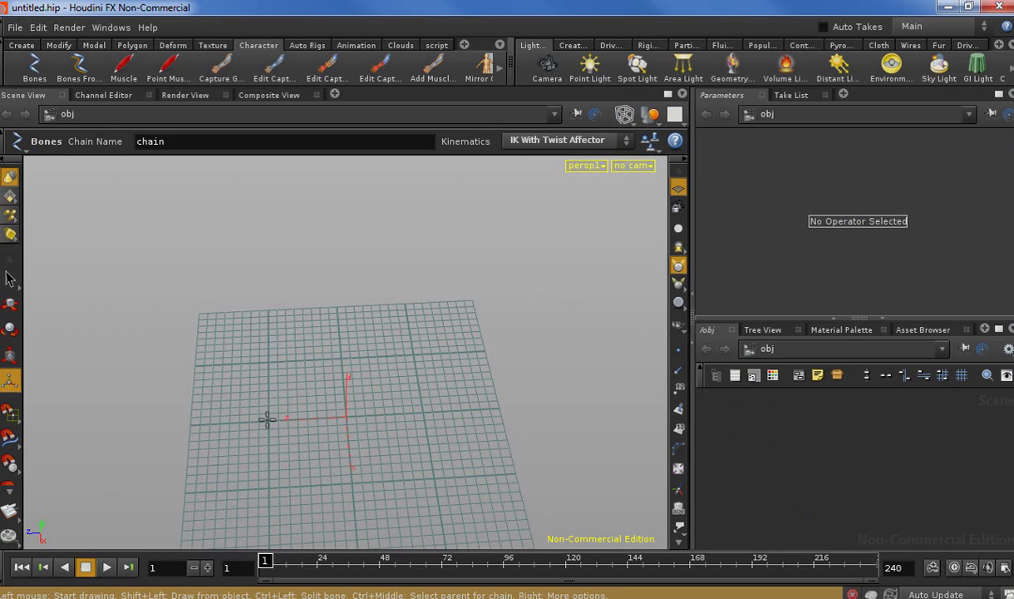
left_click(267, 419)
left_click(340, 356)
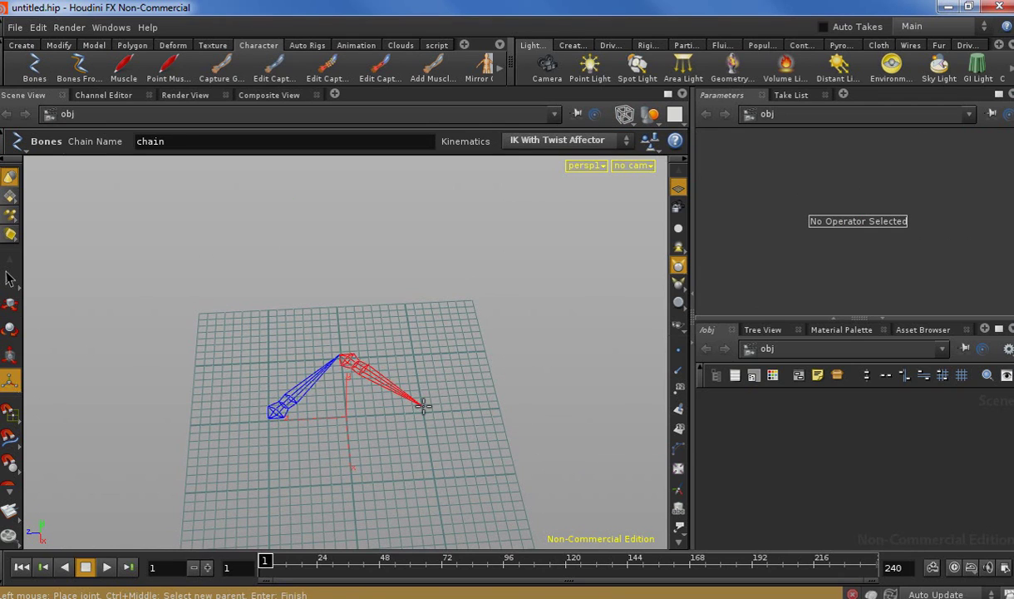
left_click(423, 405)
key("Return")
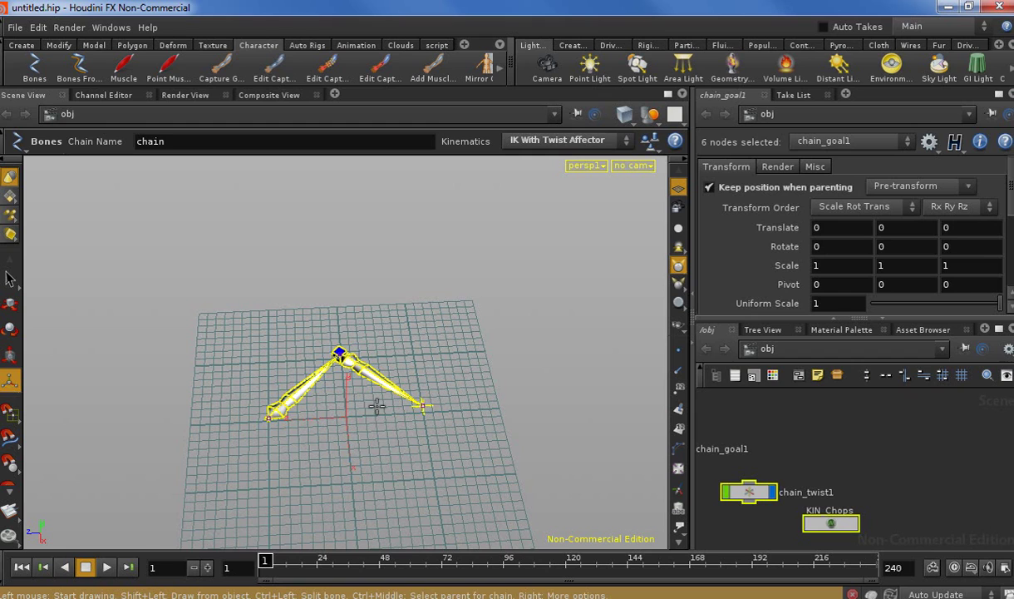
Cancel an accidental extra chain and widen the network view
left_click(369, 440)
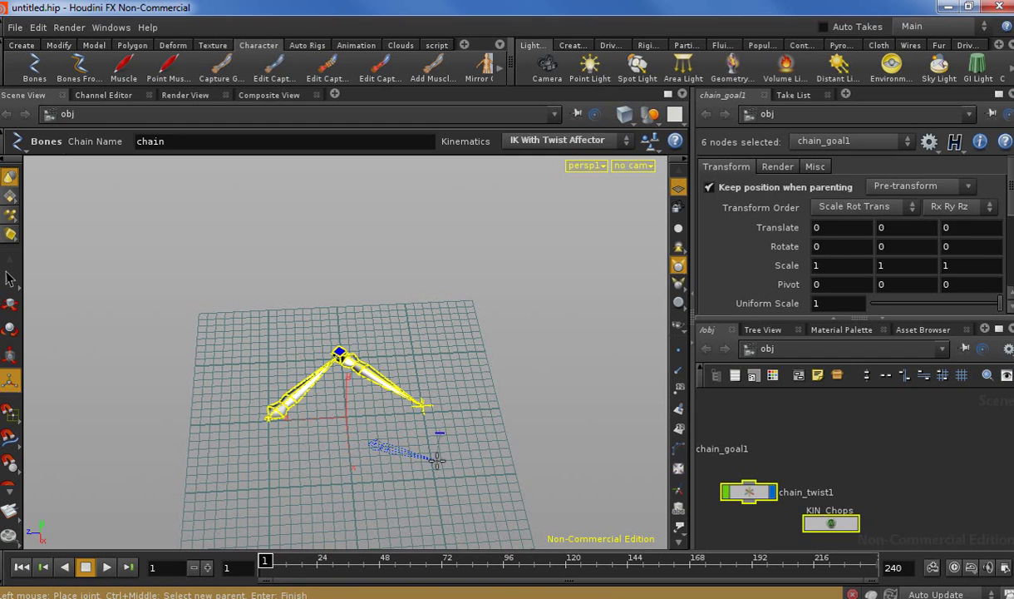
key("Escape")
right_click_drag(331, 471, 549, 487)
left_click(837, 319)
left_click_drag(696, 386, 195, 427)
Go inside KIN_Chops and move KIN_chain_bone1 to the upper right
scroll(174, 449, "up", 5)
scroll(174, 448, "down", 2)
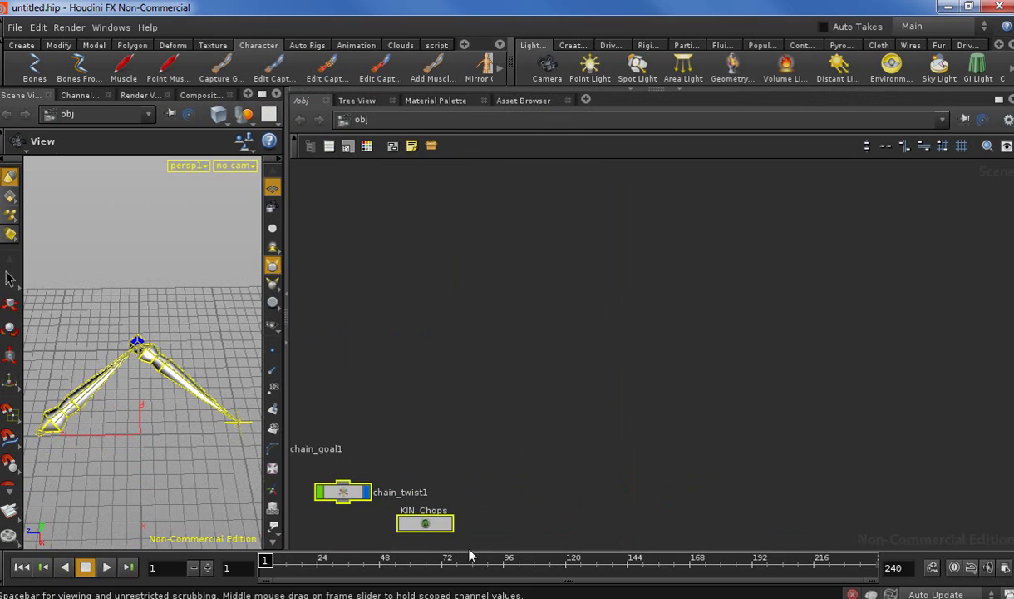
middle_click_drag(500, 410, 673, 293)
scroll(570, 407, "up", 2)
left_click(573, 426)
left_click(604, 410)
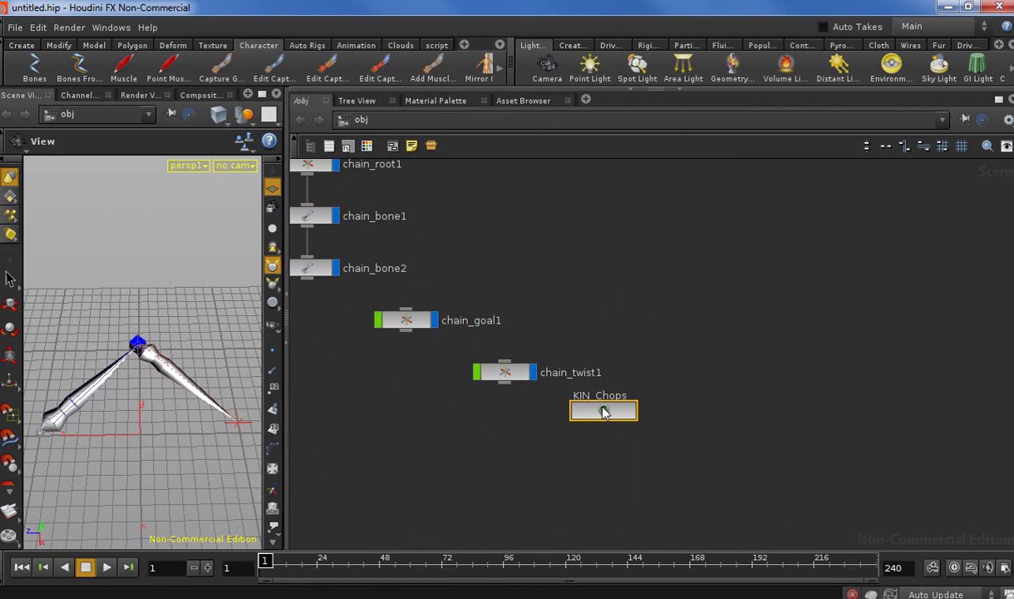
double_click(611, 422)
left_click_drag(650, 359, 945, 214)
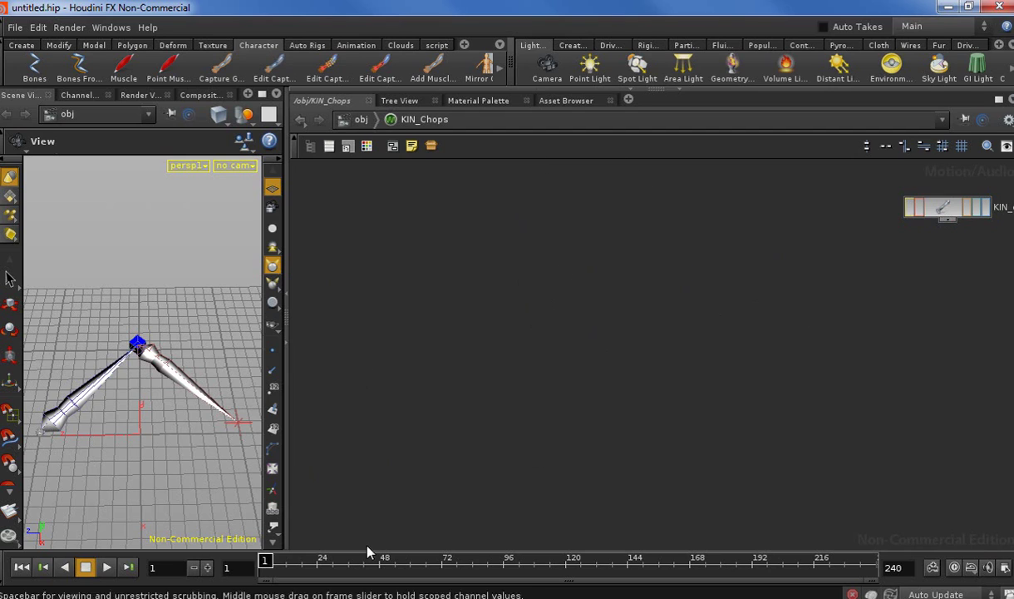
Add an Object CHOP named startObj
key("Tab")
type("Object")
key("Return")
left_click(413, 218)
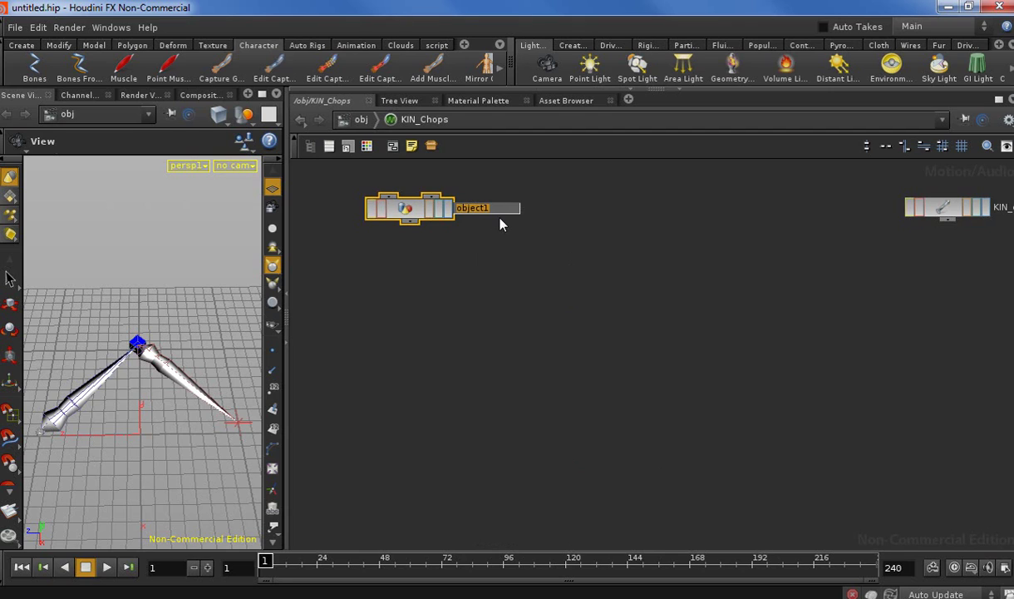
type("startObj")
key("Return")
Duplicate startObj as endObj beside it, then show startObj's parameters
key("ctrl+c")
key("ctrl+v")
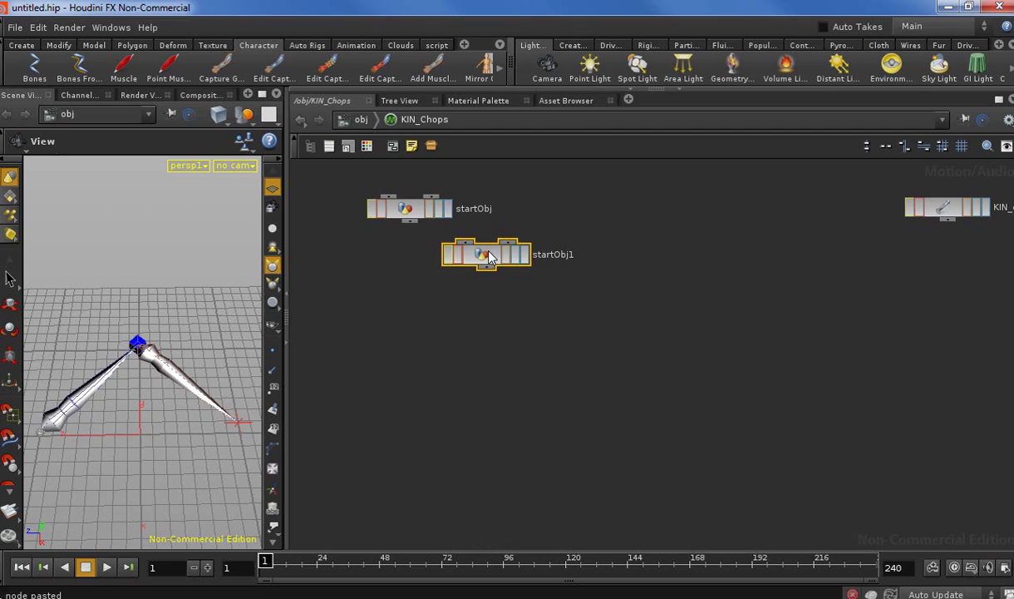
left_click(605, 206)
double_click(672, 206)
type("endObj")
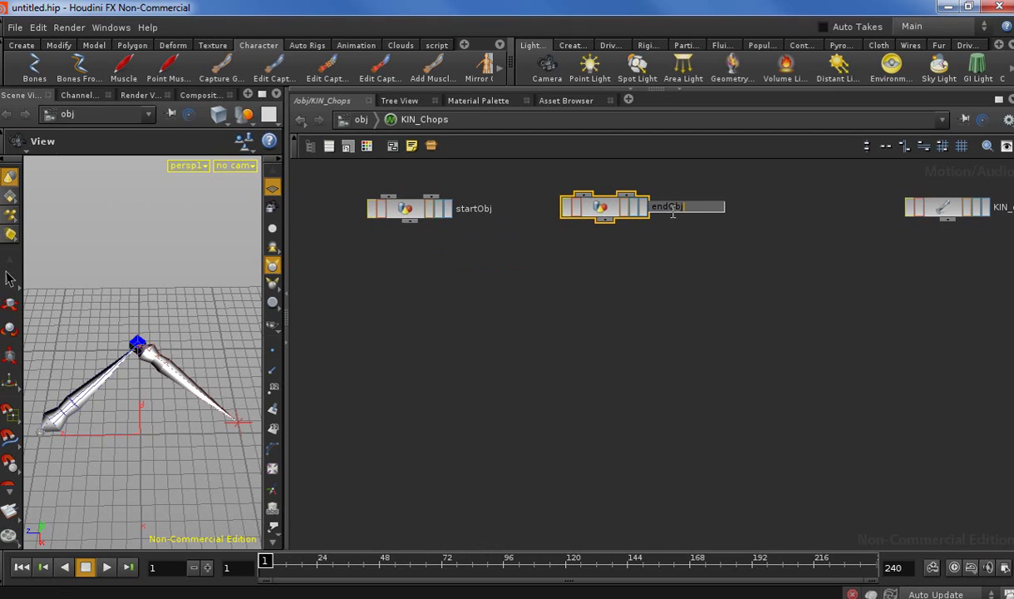
key("Return")
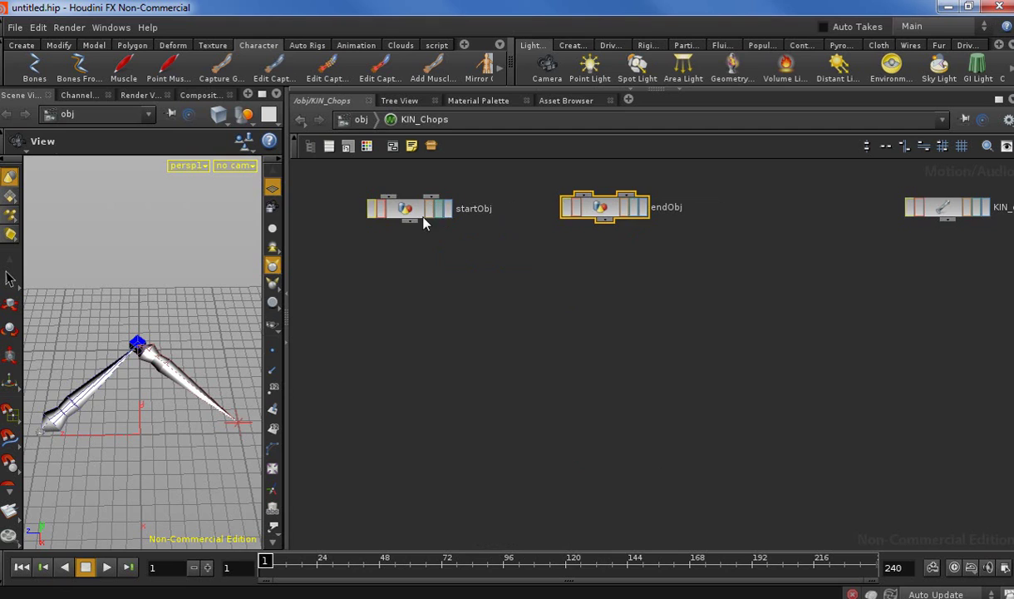
left_click(412, 217)
key("p")
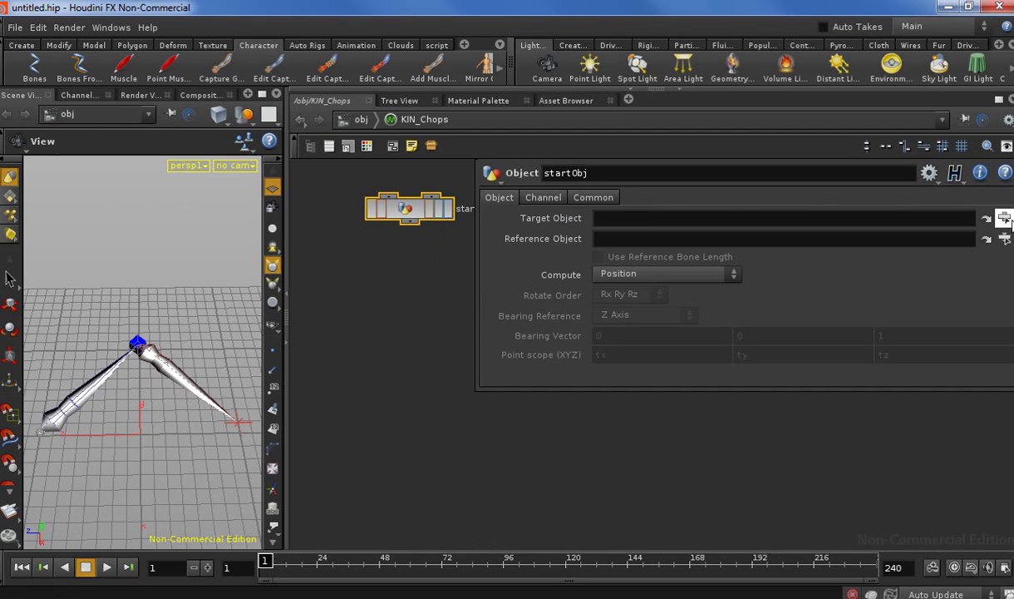
Set startObj's Target Object to chain_root1
left_click(986, 217)
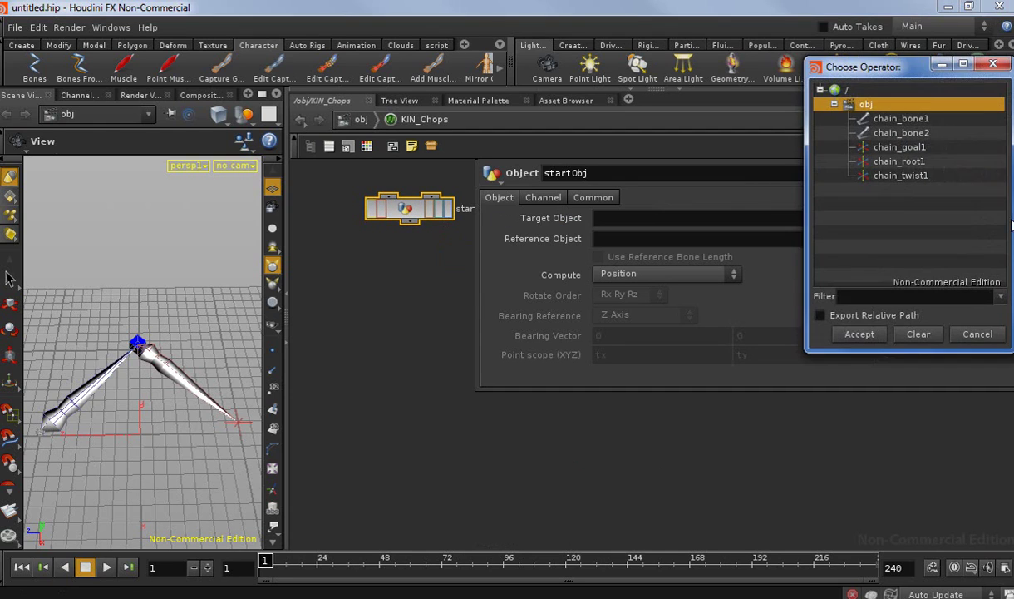
left_click(897, 161)
left_click(860, 334)
key("p")
Set endObj's Target Object to chain_goal1 and close its parameters
left_click(597, 208)
key("p")
left_click(1003, 218)
left_click(897, 149)
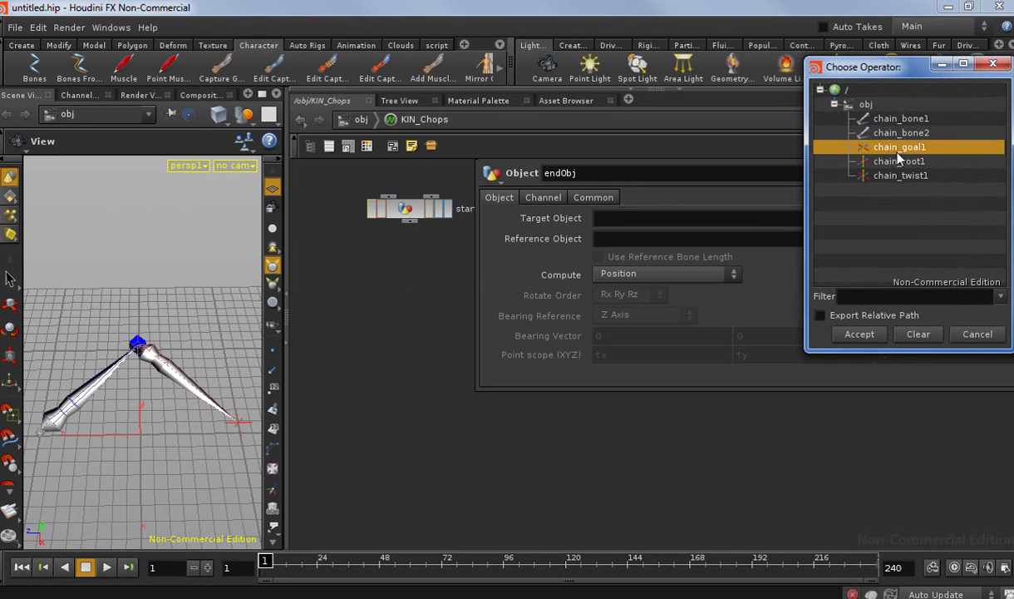
left_click(858, 337)
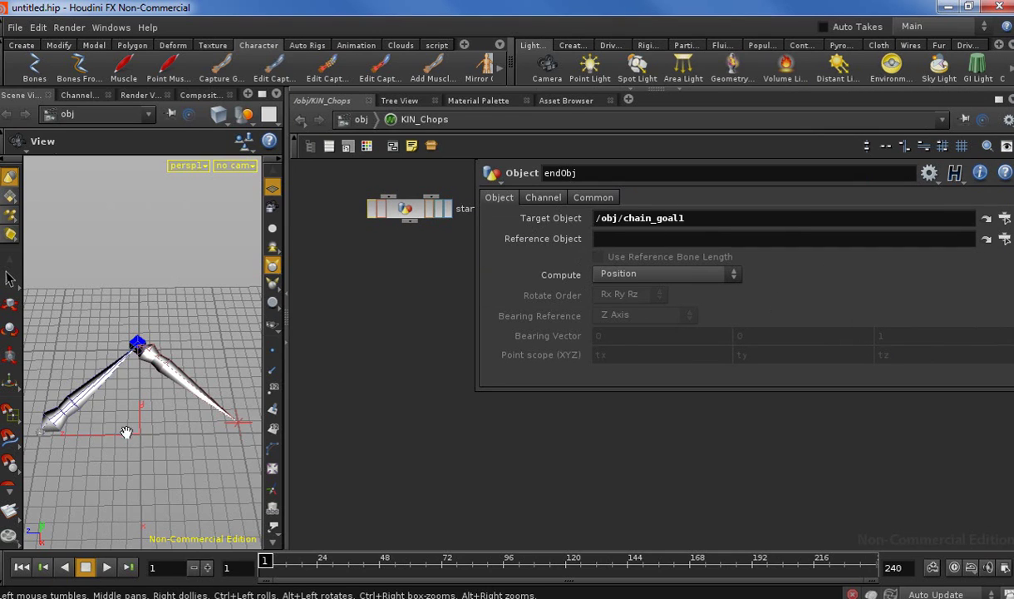
left_click(438, 443)
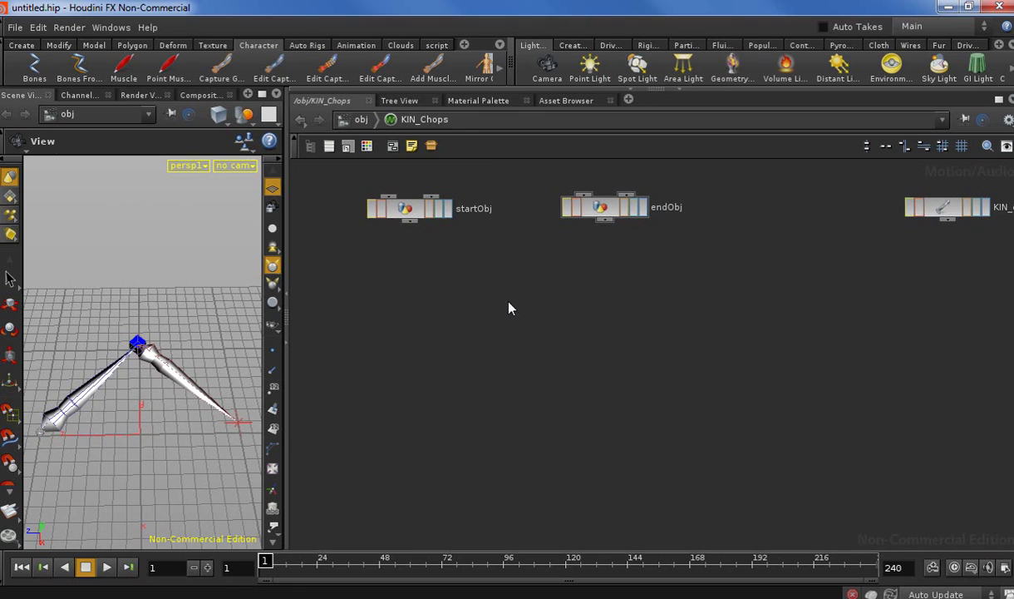
Place an unwanted Vector node and delete it
key("Tab")
type("vec")
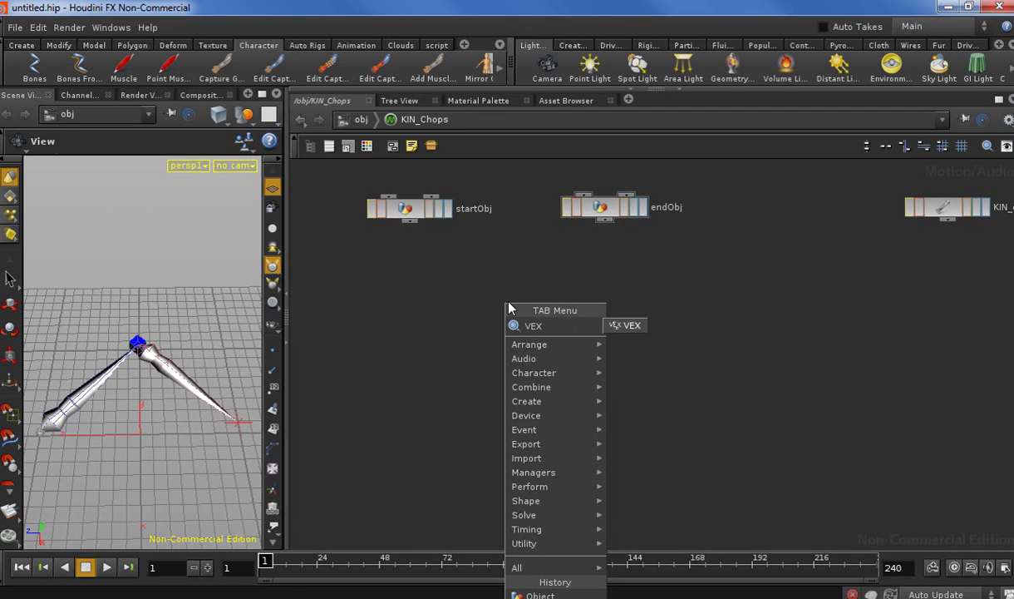
key("Escape")
left_click(510, 308)
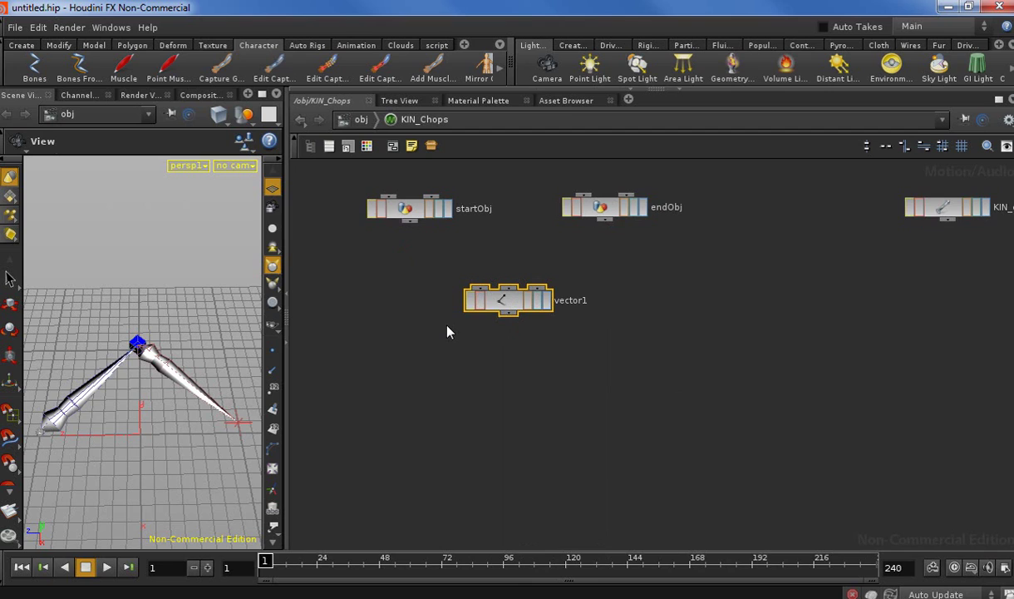
key("Delete")
Add an Object CHOP named startToEndVec, wired from startObj and endObj
key("Tab")
type("obj")
key("Return")
left_click(459, 281)
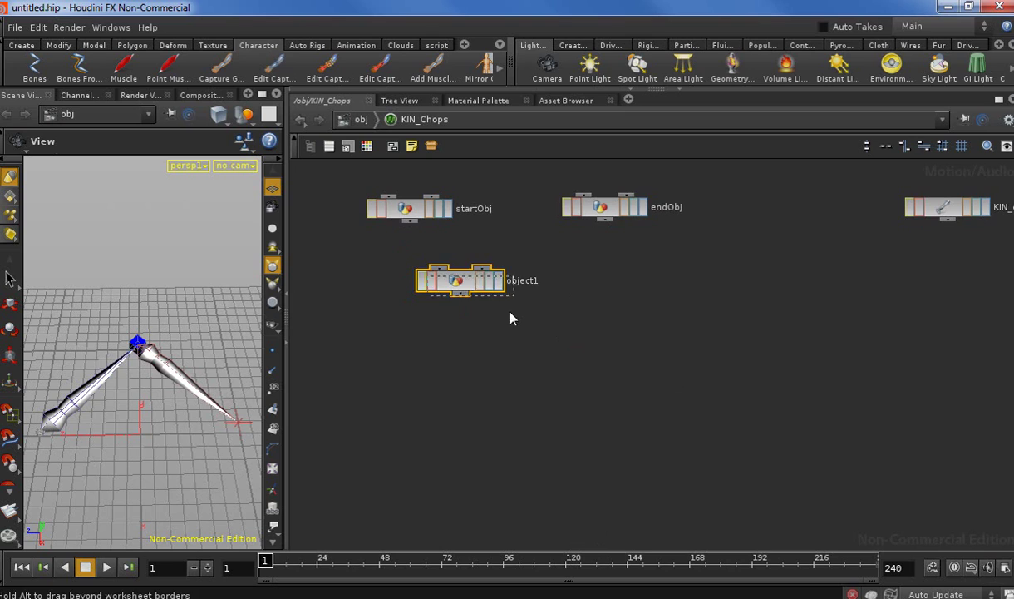
left_click_drag(495, 285, 564, 315)
left_click_drag(409, 220, 507, 306)
left_click_drag(604, 219, 494, 311)
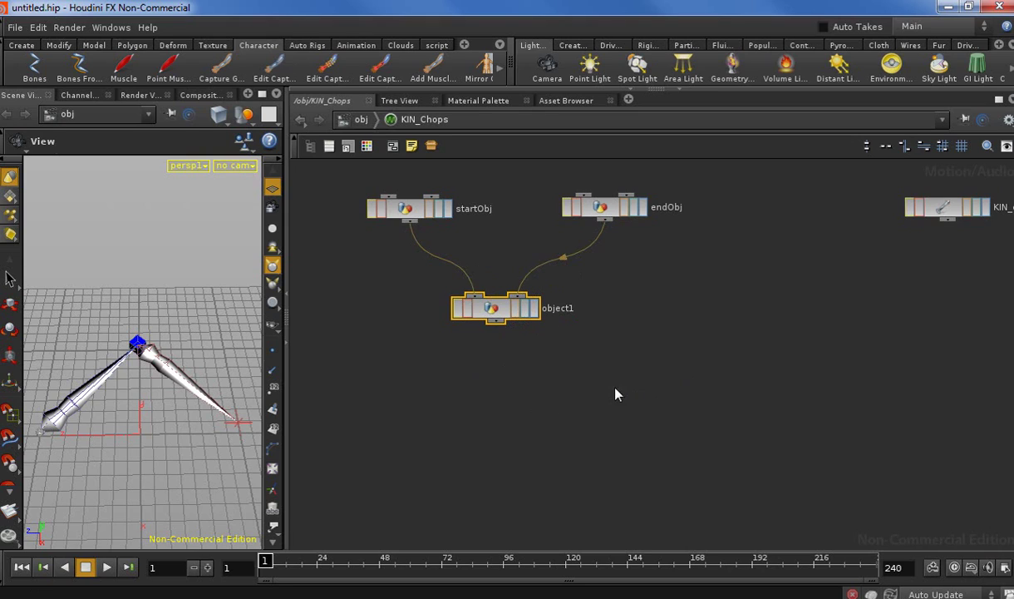
double_click(568, 308)
type("sta")
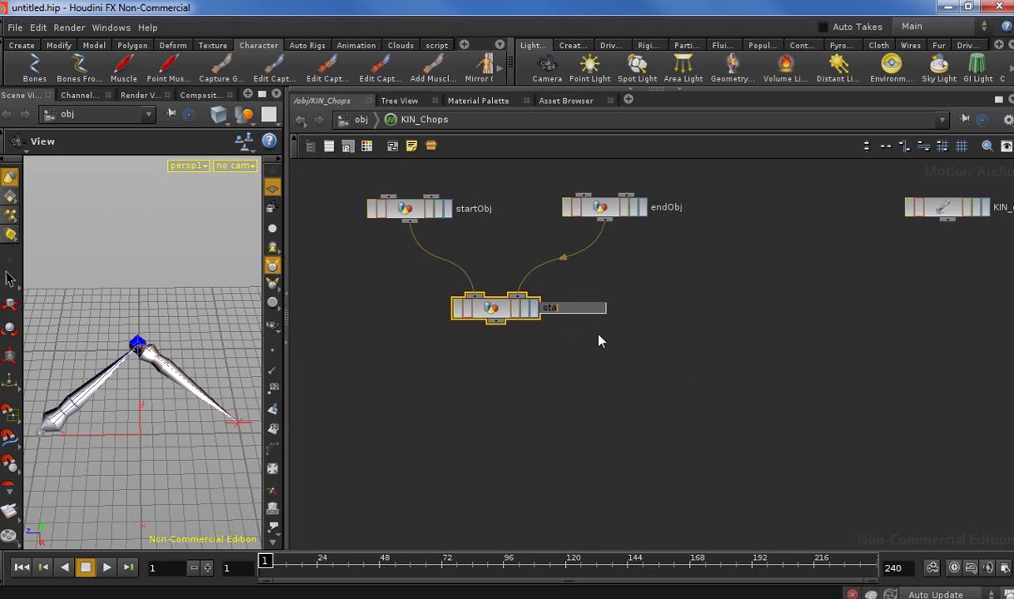
type("rt")
key("Caps_Lock")
key("Caps_Lock")
type("ToEndVec")
Add a Vector CHOP named currentLen under startToEndVec, set to Magnitude of A
key("Tab")
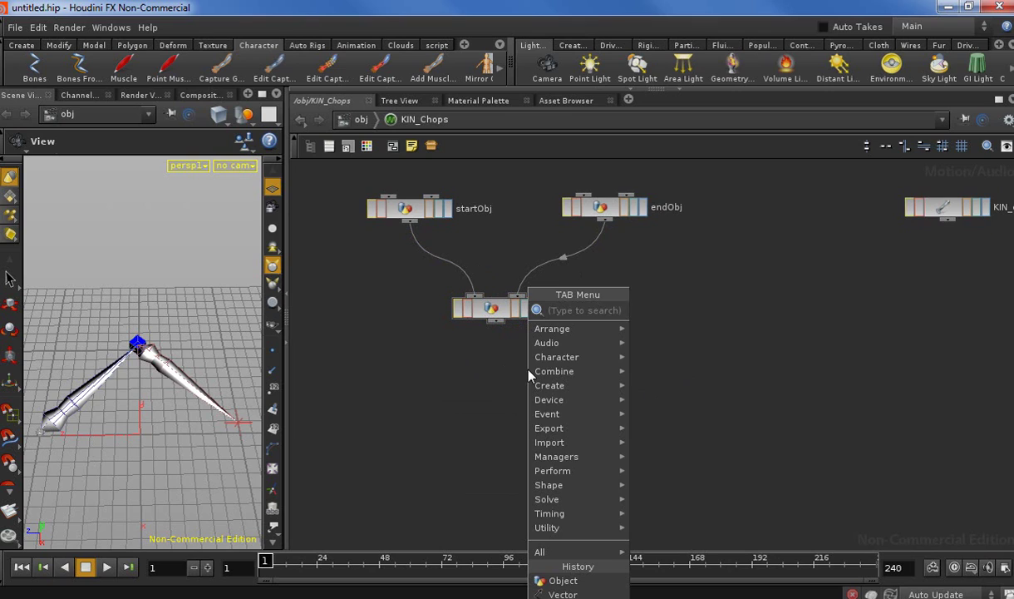
type("vec")
key("Return")
left_click(476, 383)
double_click(550, 383)
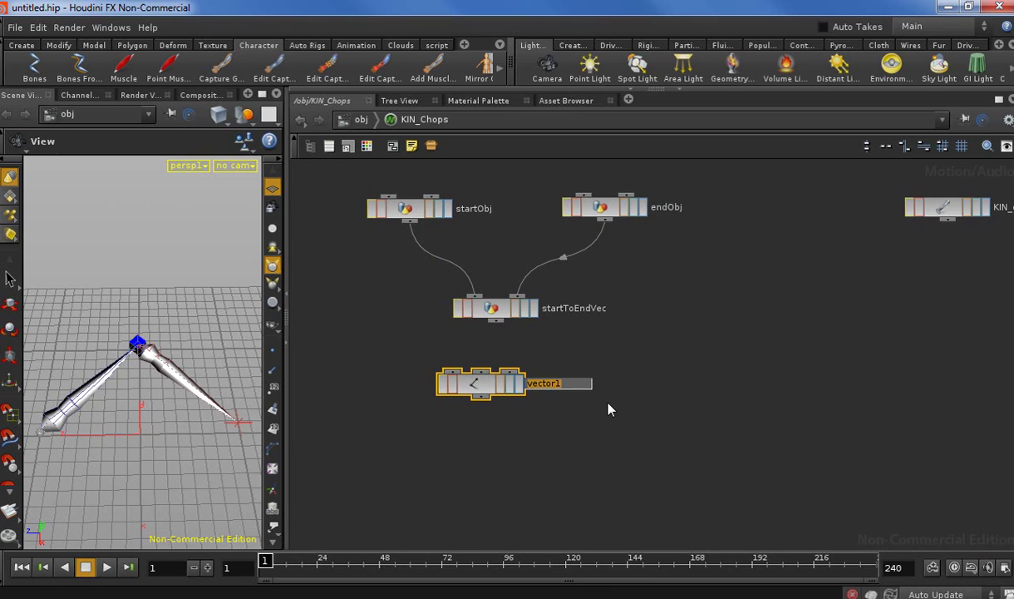
type("currentLen")
key("Return")
scroll(608, 409, "up", 2)
left_click_drag(445, 402, 453, 394)
key("p")
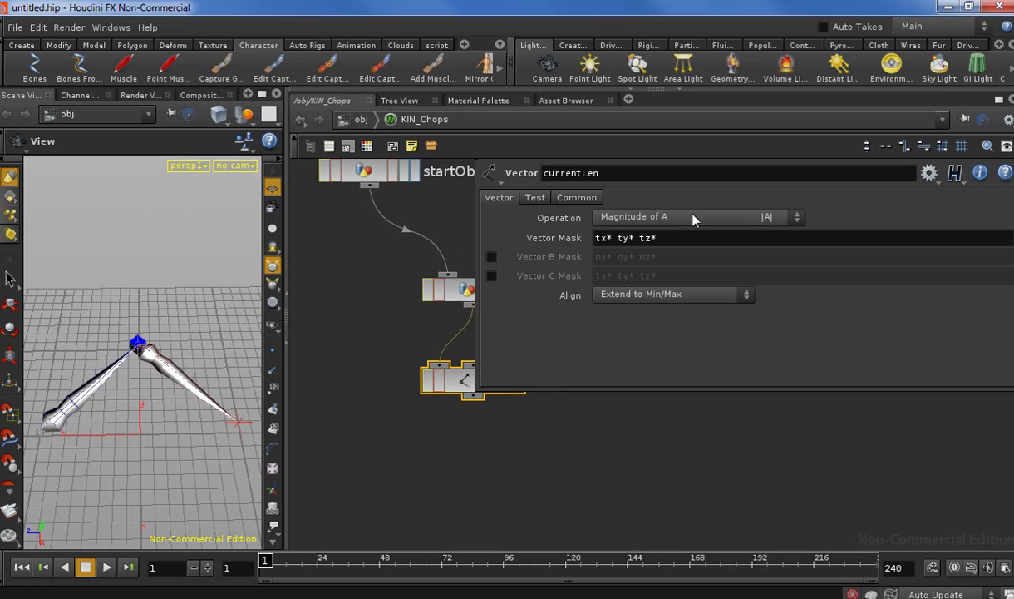
left_click_drag(478, 230, 713, 232)
Move KIN_chain_bone1 up and out of the way in the KIN_Chops network
key("p")
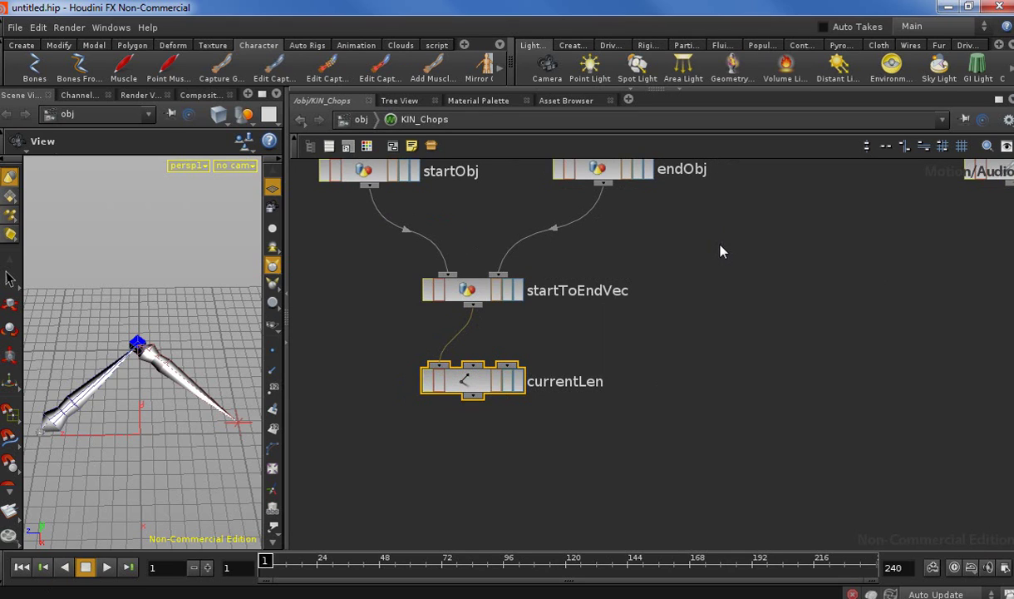
scroll(730, 363, "down", 3)
middle_click_drag(732, 335, 615, 363)
middle_click_drag(702, 351, 674, 353)
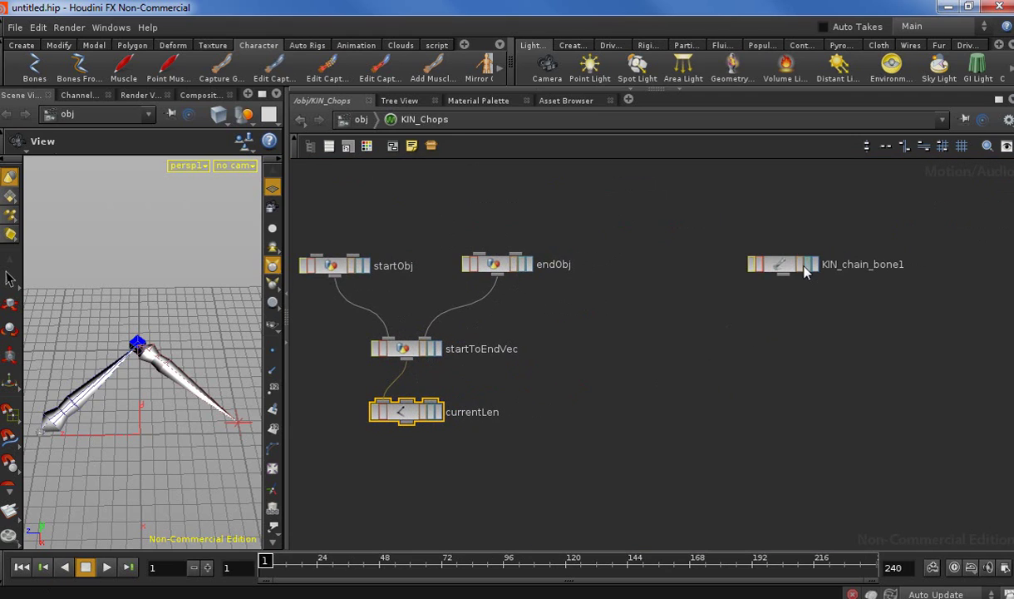
left_click_drag(805, 273, 768, 197)
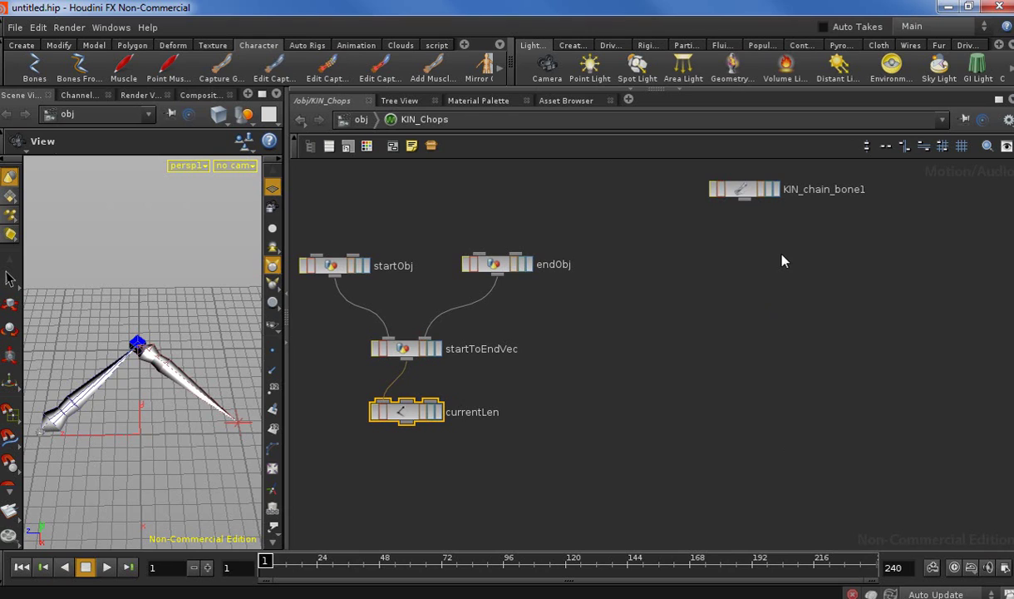
left_click(738, 286)
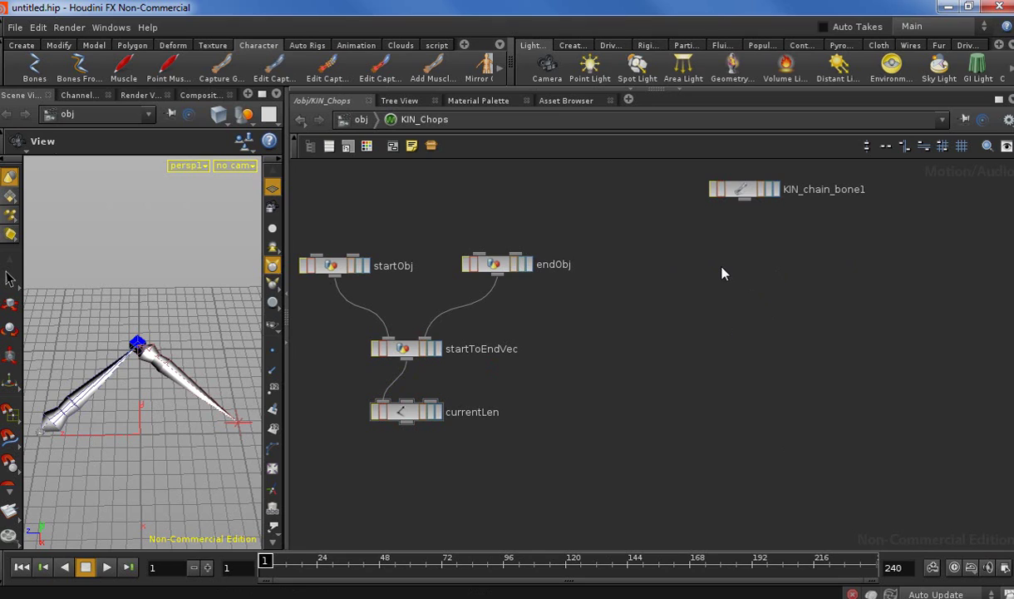
Add a Constant CHOP and rename it upLen
key("Tab")
type("constant")
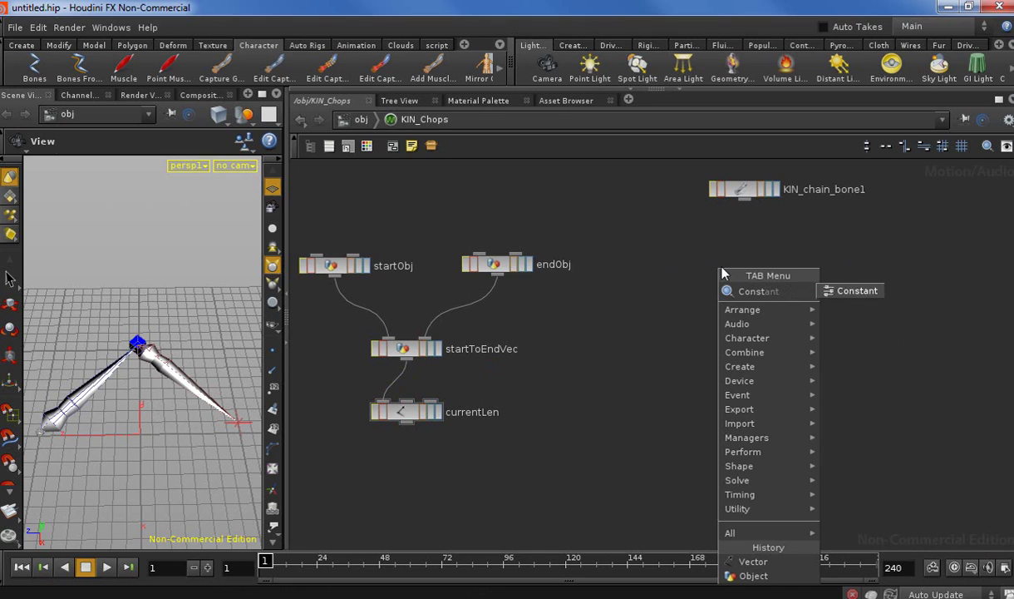
key("Return")
left_click(720, 268)
double_click(773, 265)
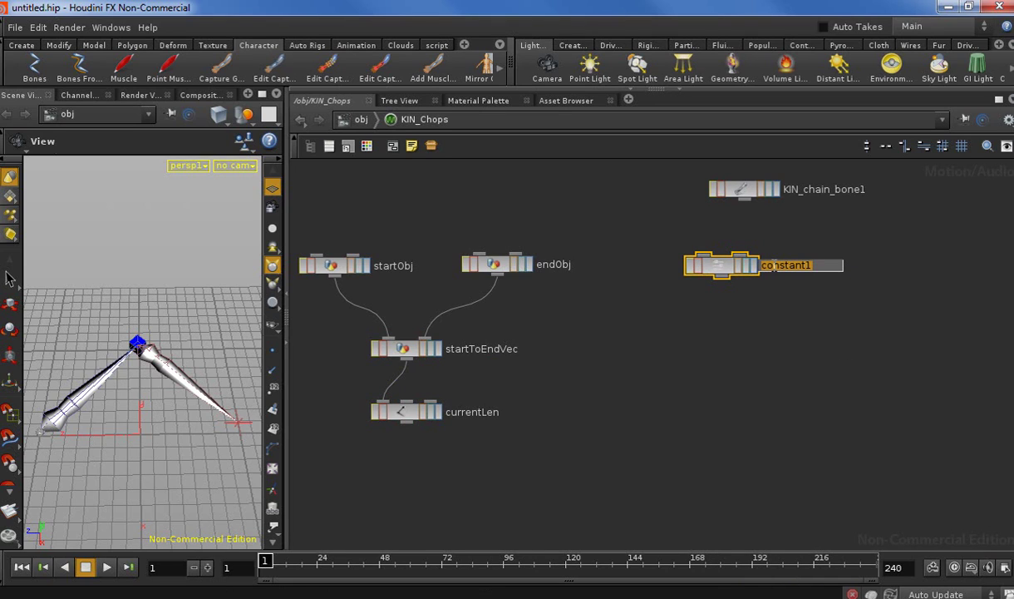
type("upLen")
key("Return")
Duplicate upLen, place the copy to its right, and rename it lowLen
key("ctrl+c")
key("ctrl+v")
left_click_drag(765, 296, 866, 268)
double_click(921, 272)
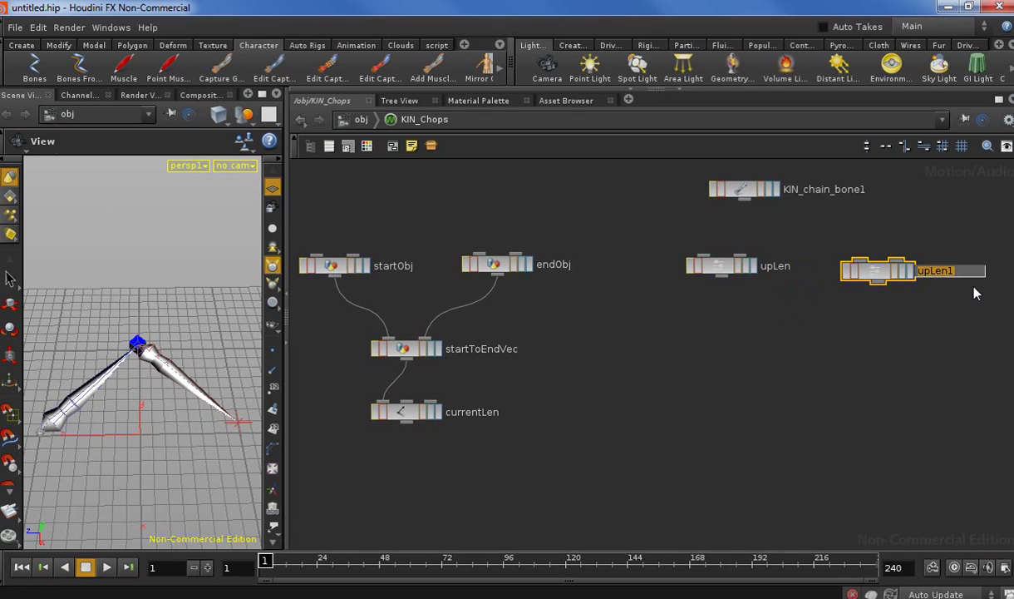
type("lowLen")
key("Return")
left_click(723, 266)
scroll(730, 266, "up", 3)
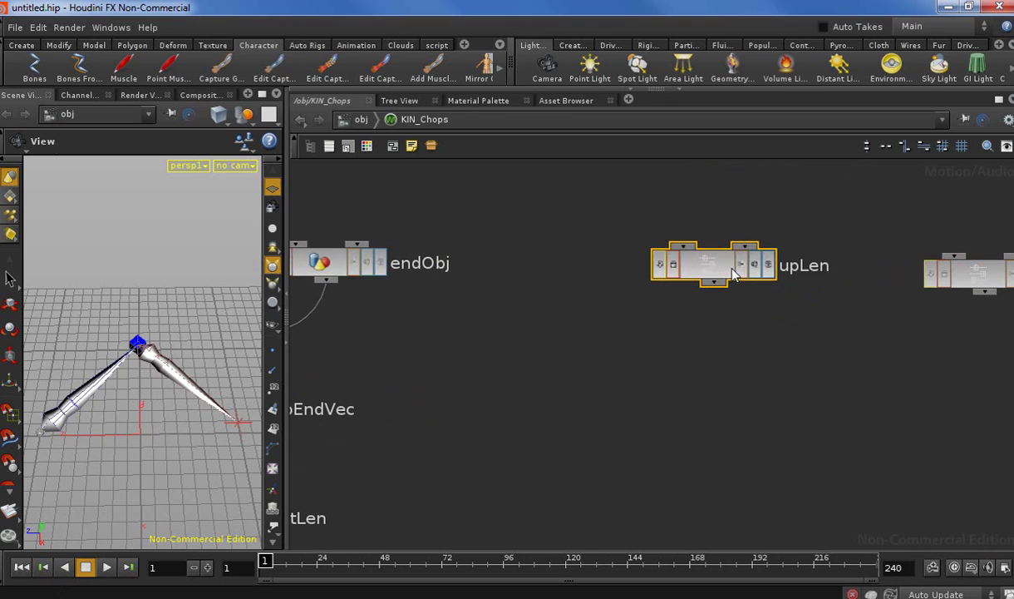
Copy chain_bone1's Bone Length of 5.70441 from its Bone tab
key("s")
left_click(86, 407)
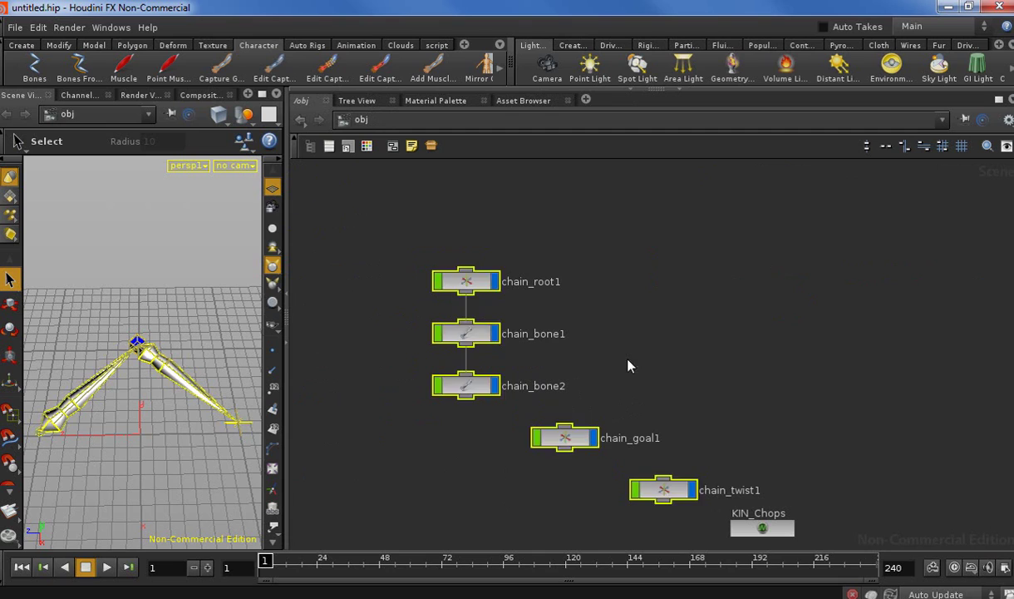
left_click(465, 333)
key("p")
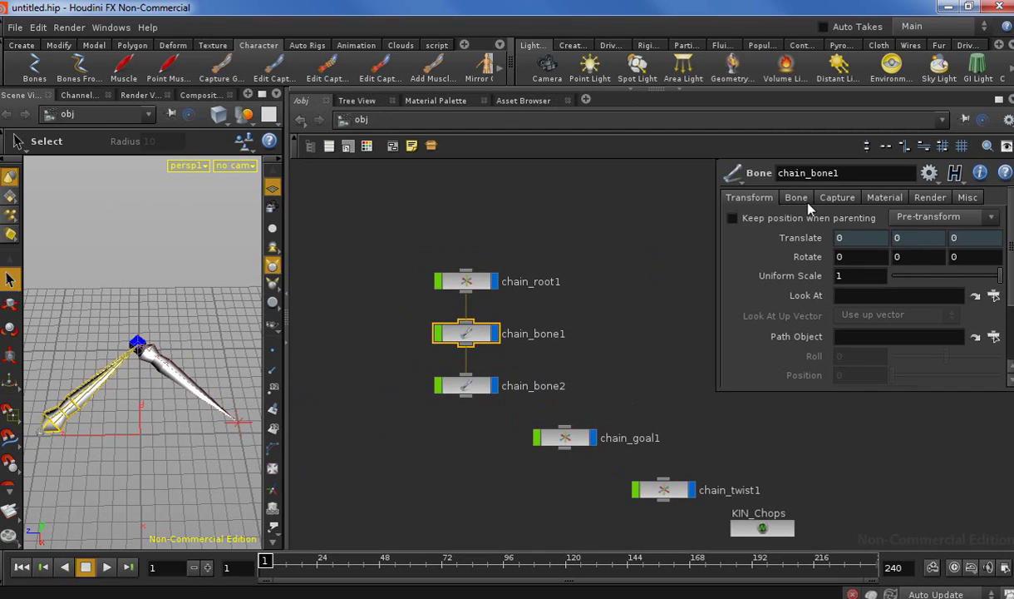
left_click(795, 197)
left_click(878, 252)
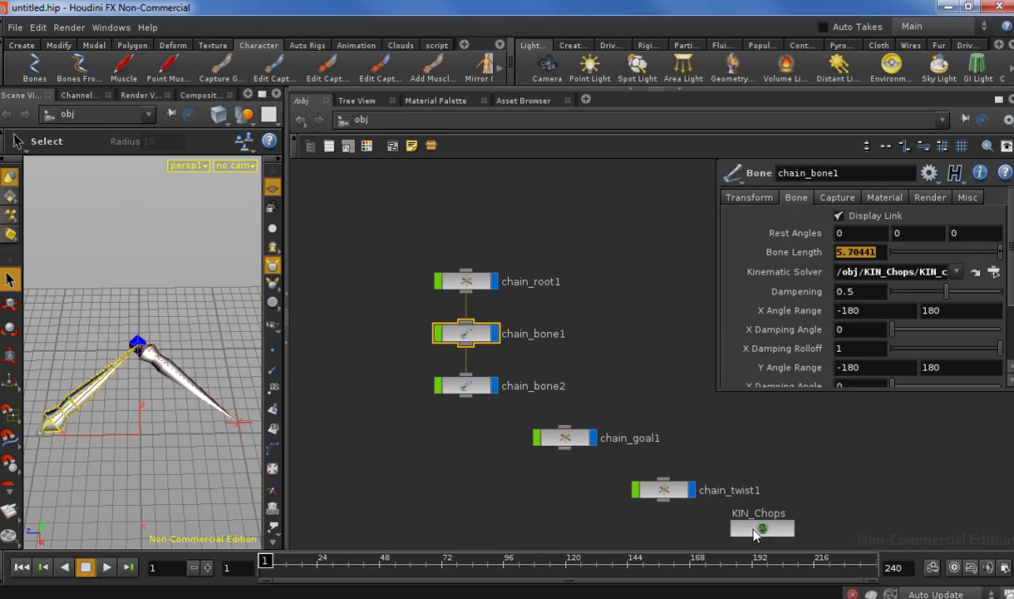
Paste 5.70441 into upLen's value and rename its chan1 channel to upLen
double_click(758, 529)
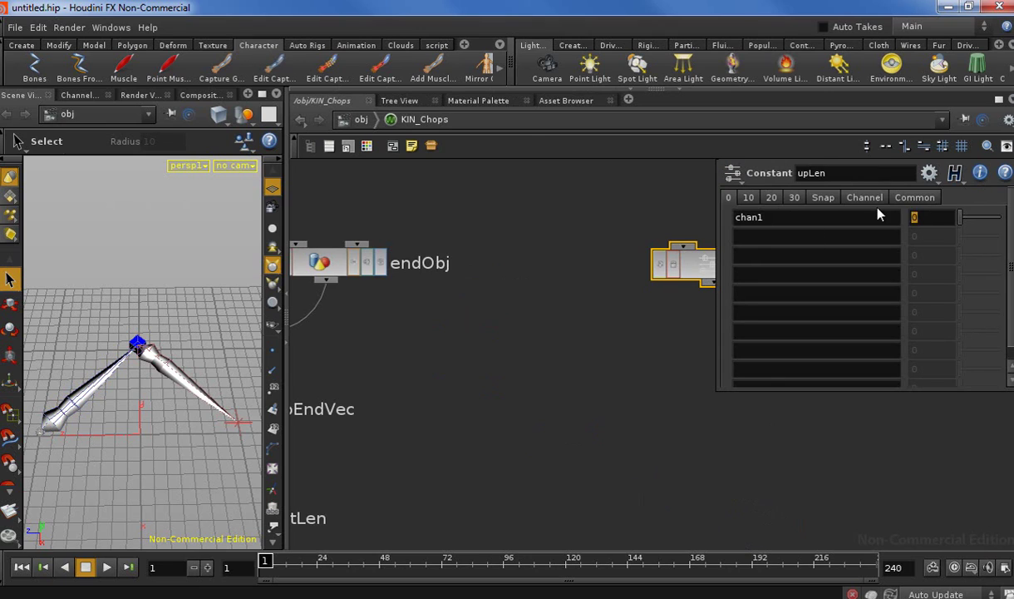
key("ctrl+v")
double_click(858, 219)
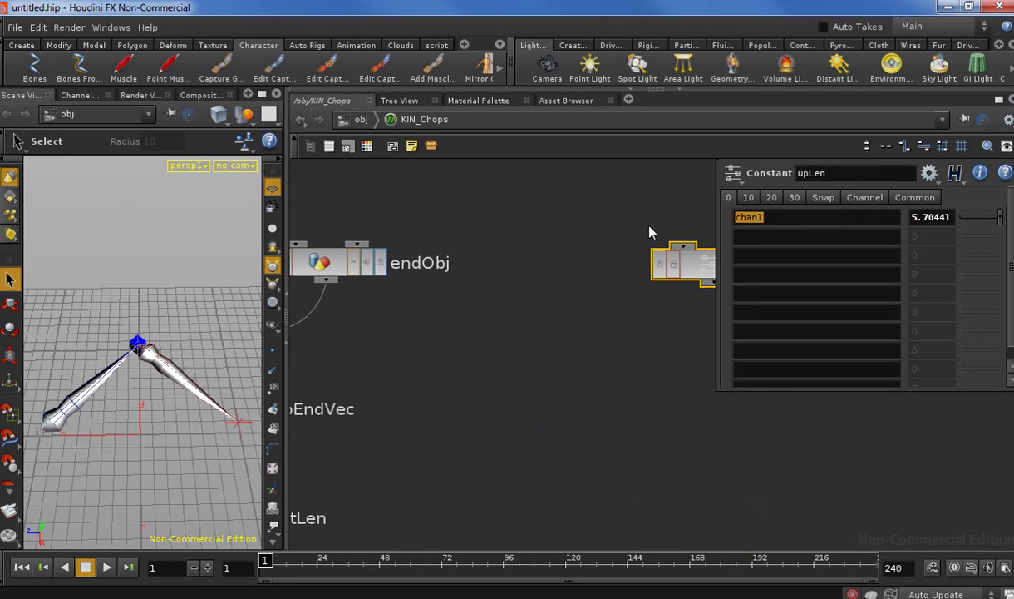
type("upLen")
key("Return")
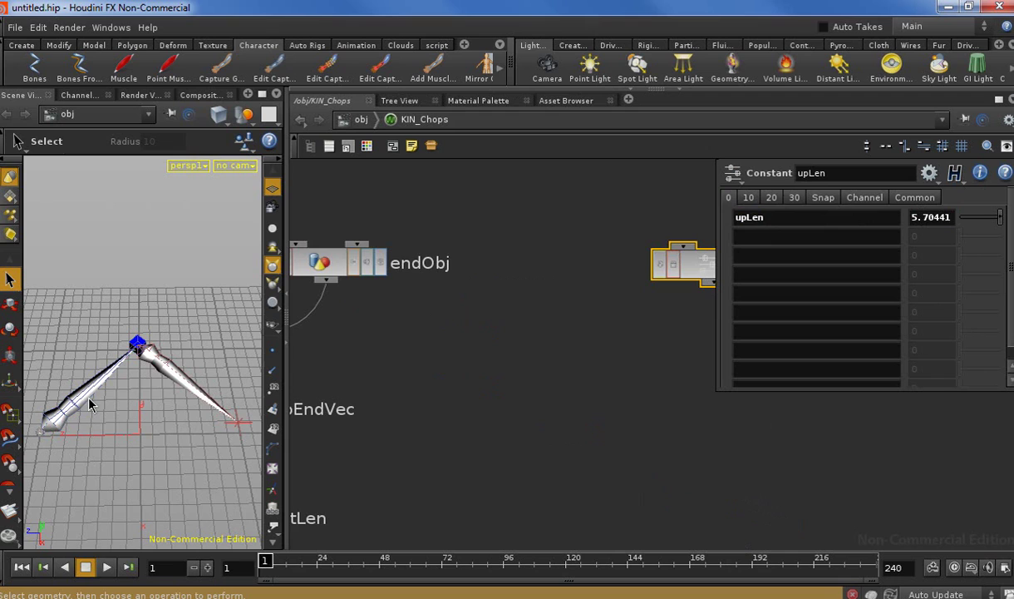
Copy chain_bone2's Bone Length of 5.62916
left_click(156, 365)
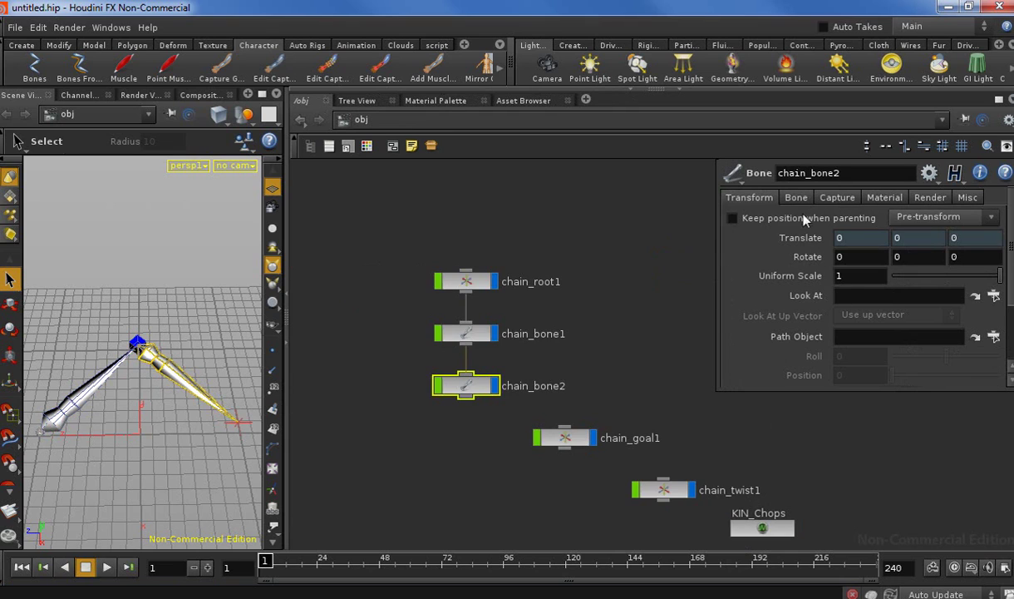
left_click(467, 343)
left_click(466, 387)
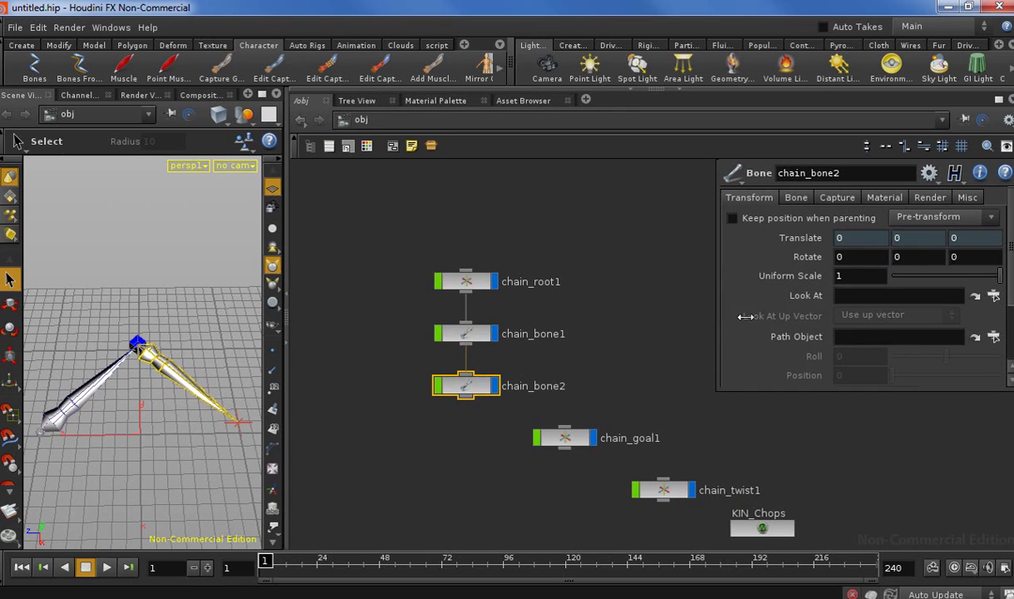
left_click(798, 203)
left_click(841, 250)
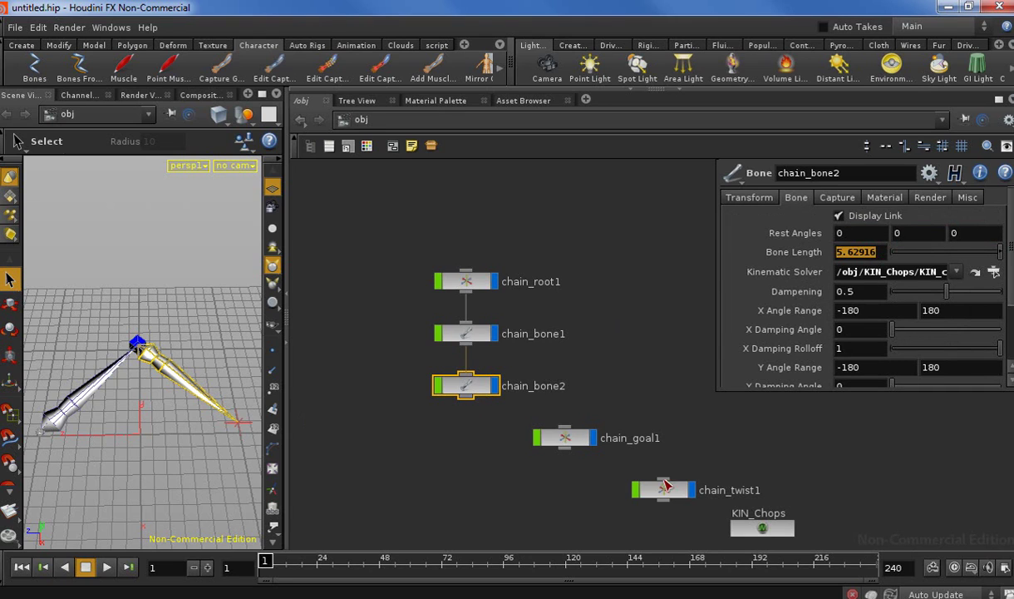
double_click(771, 531)
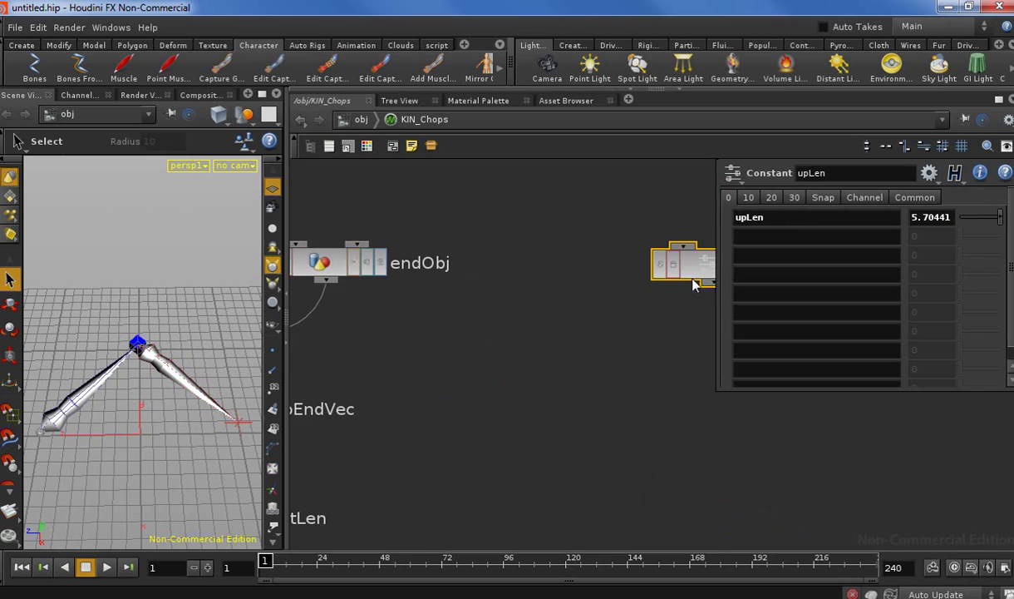
Rename lowLen's chan1 channel to lowLen and paste 5.62916 as its value
middle_click_drag(664, 272, 439, 394)
middle_click_drag(661, 374, 582, 353)
left_click(656, 332)
double_click(745, 217)
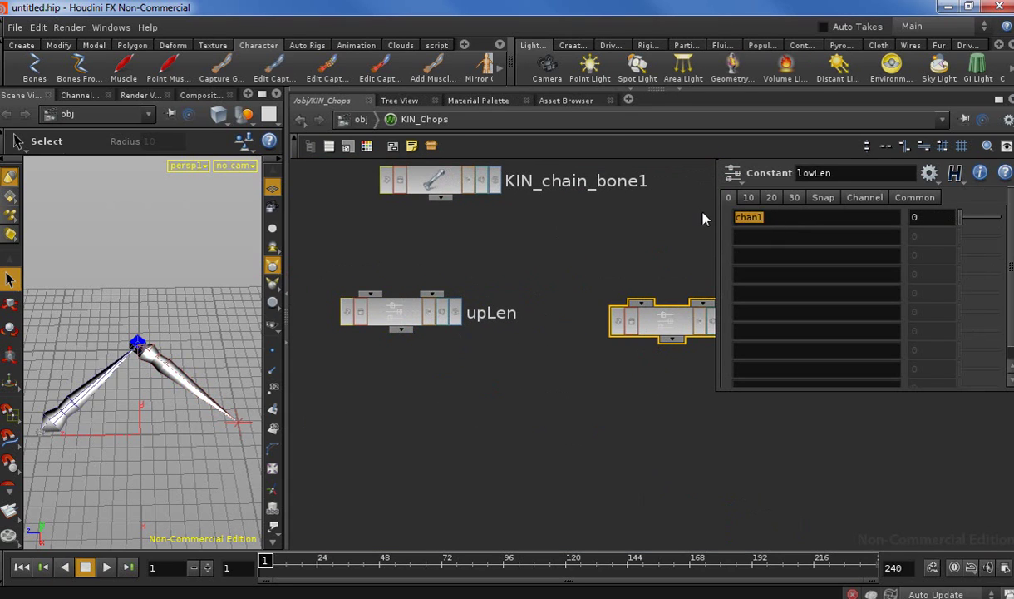
type("lowLen")
key("Tab")
key("ctrl+v")
key("Return")
Add a Math CHOP to the KIN_Chops network
left_click(701, 501)
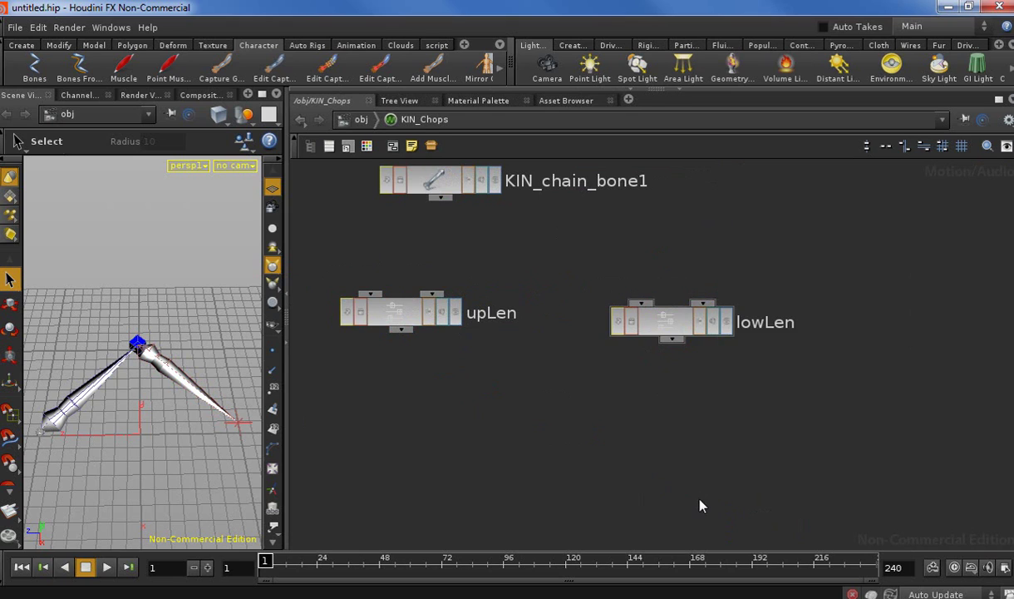
key("h")
key("Tab")
type("math")
key("Return")
Place math1, wire upLen and lowLen into it, and rename it totalLen
left_click(621, 401)
left_click_drag(507, 314, 611, 405)
left_click_drag(733, 321, 612, 404)
double_click(686, 421)
type("tot")
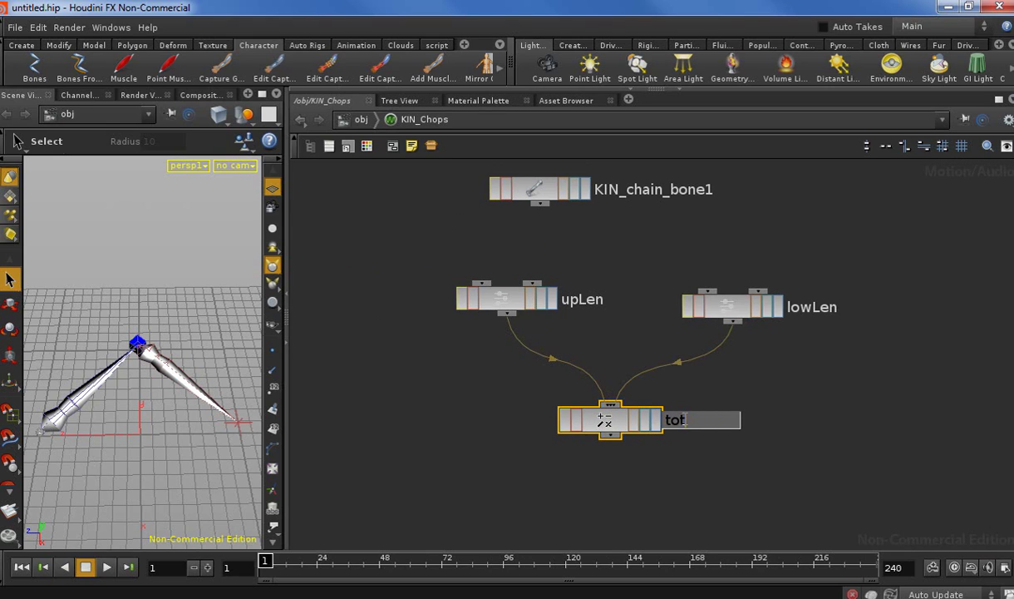
type("alLen")
key("Return")
Set totalLen's Combine CHOPs to Add and check its summed output of 11.33357
key("p")
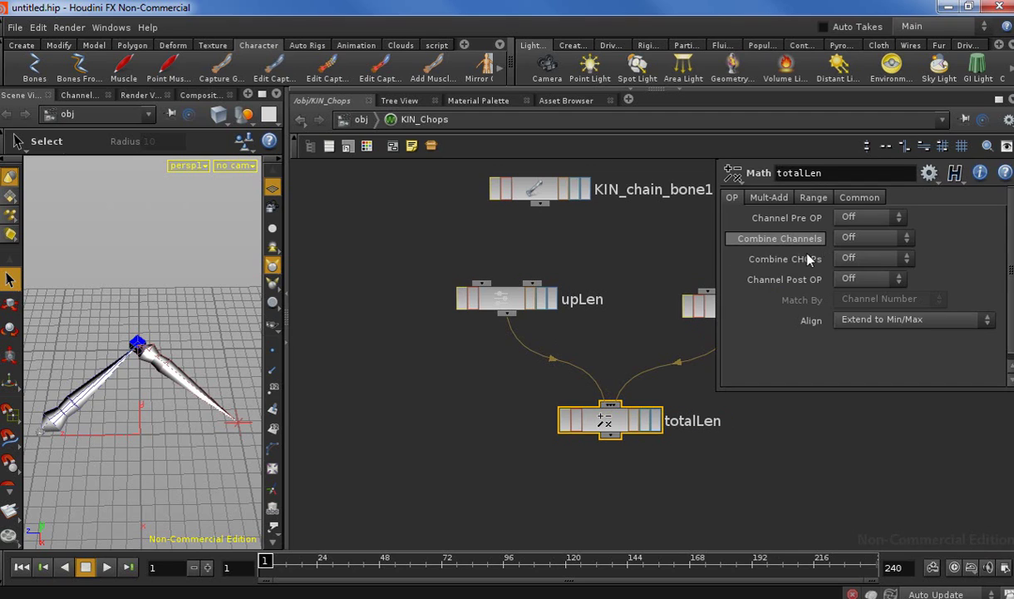
left_click(869, 260)
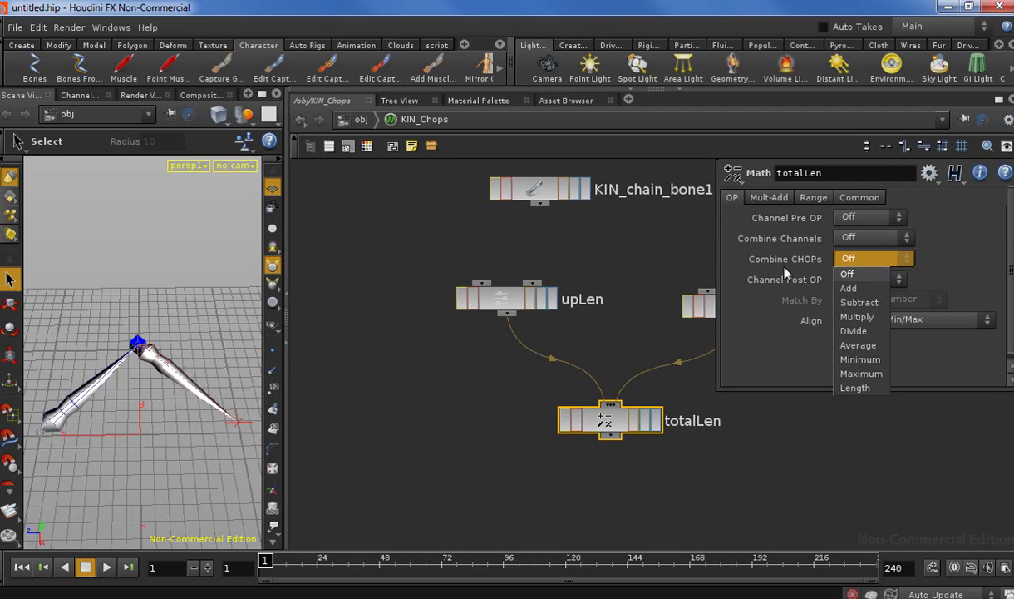
left_click(849, 287)
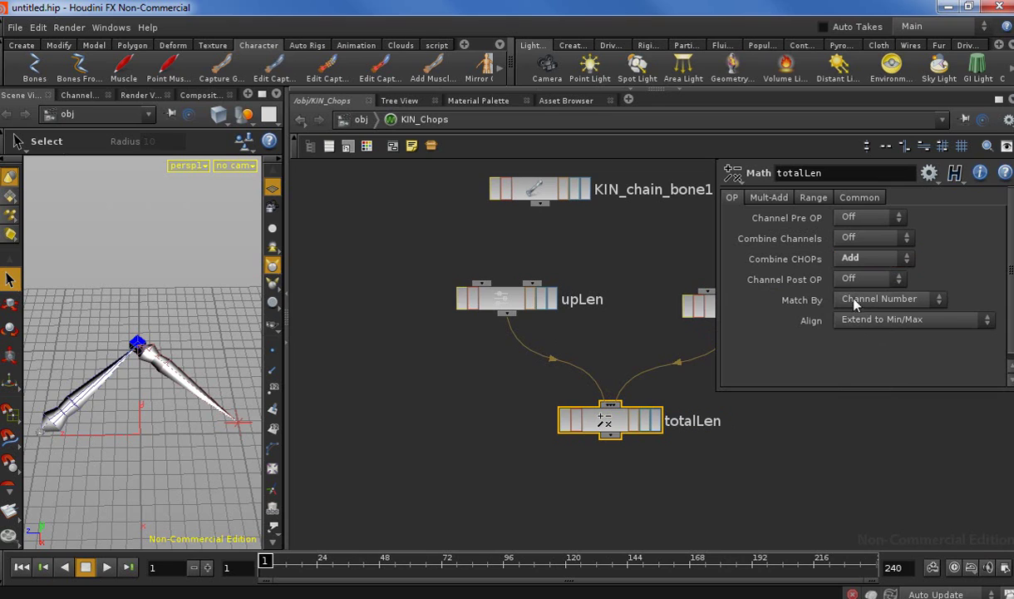
middle_click(608, 421)
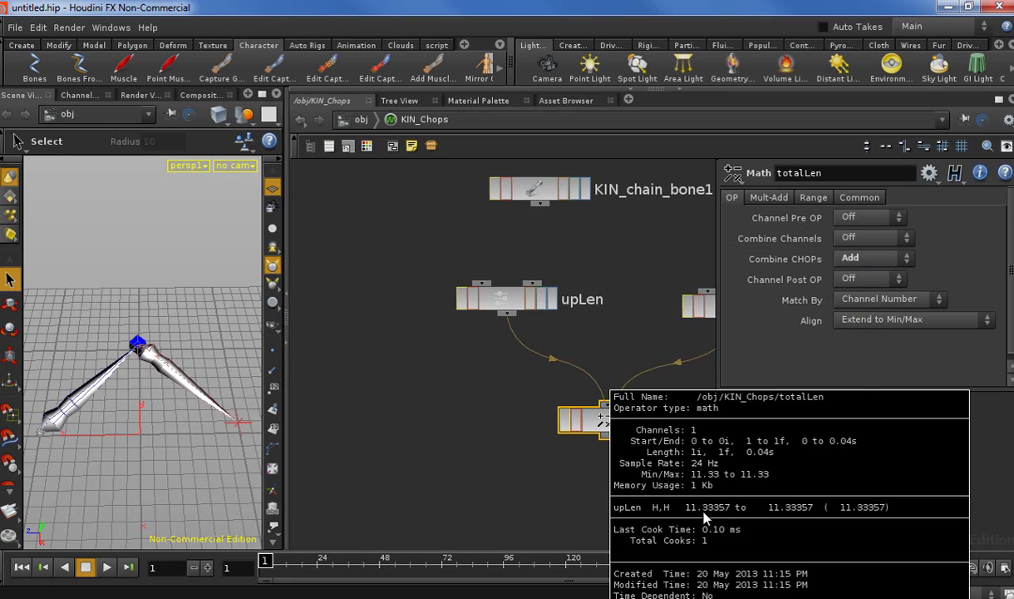
key("p")
scroll(515, 415, "down", 2)
scroll(523, 413, "down", 1)
middle_click_drag(488, 437, 586, 391)
scroll(586, 391, "up", 2)
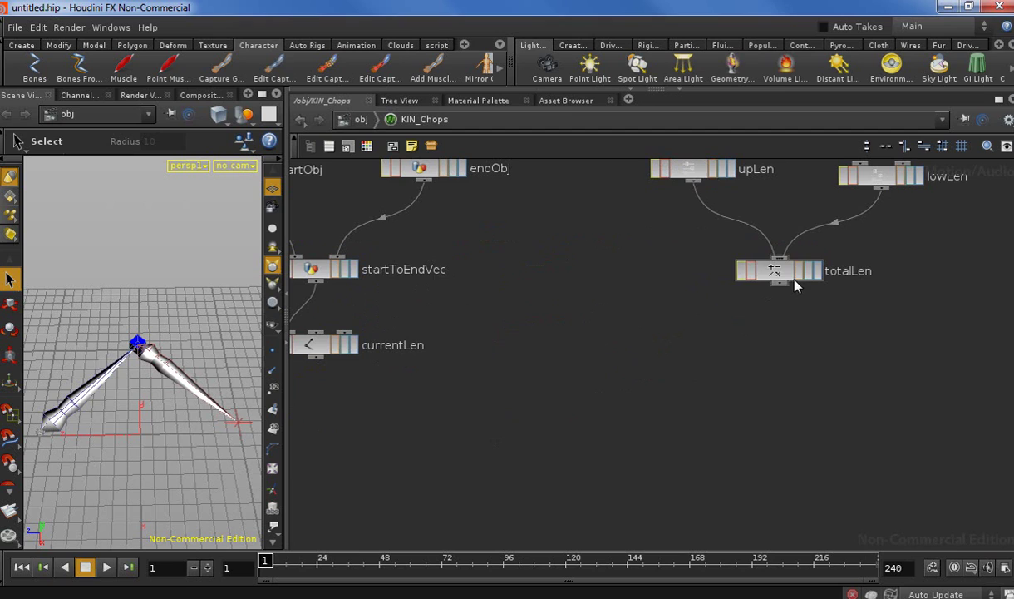
Add a Math CHOP math1 with currentLen and totalLen as its two inputs
left_click_drag(778, 273, 772, 344)
middle_click_drag(514, 438, 602, 418)
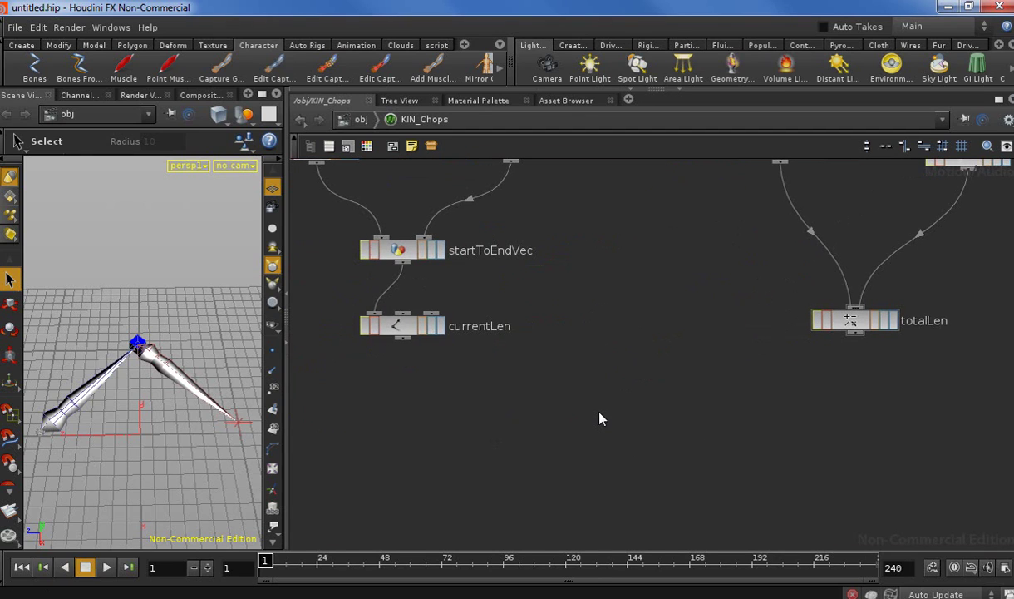
key("Tab")
type("Ma")
key("Return")
left_click(638, 428)
left_click_drag(401, 338, 638, 413)
left_click(850, 326)
left_click_drag(856, 335, 639, 414)
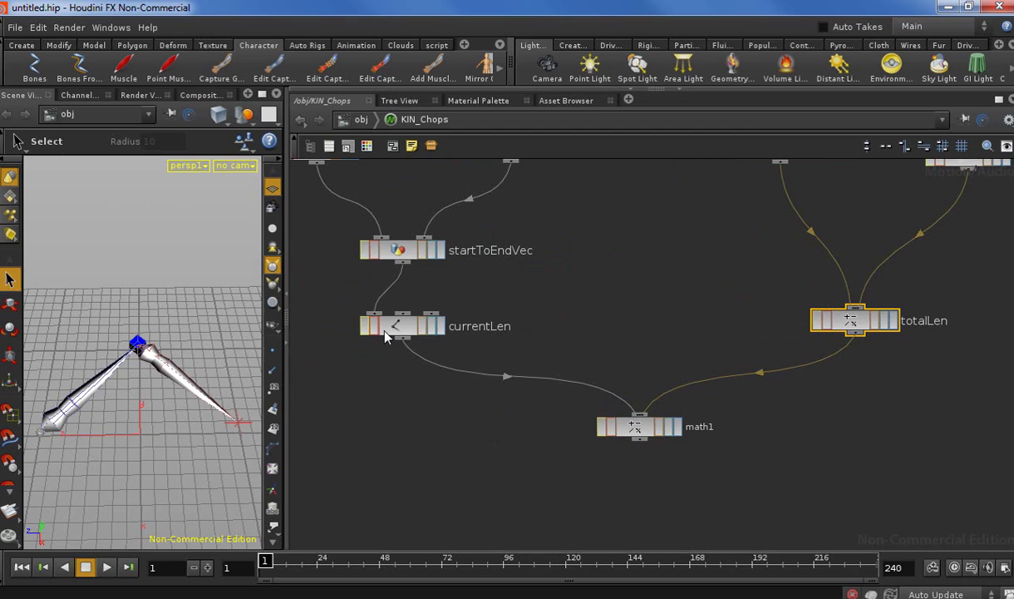
left_click(636, 428)
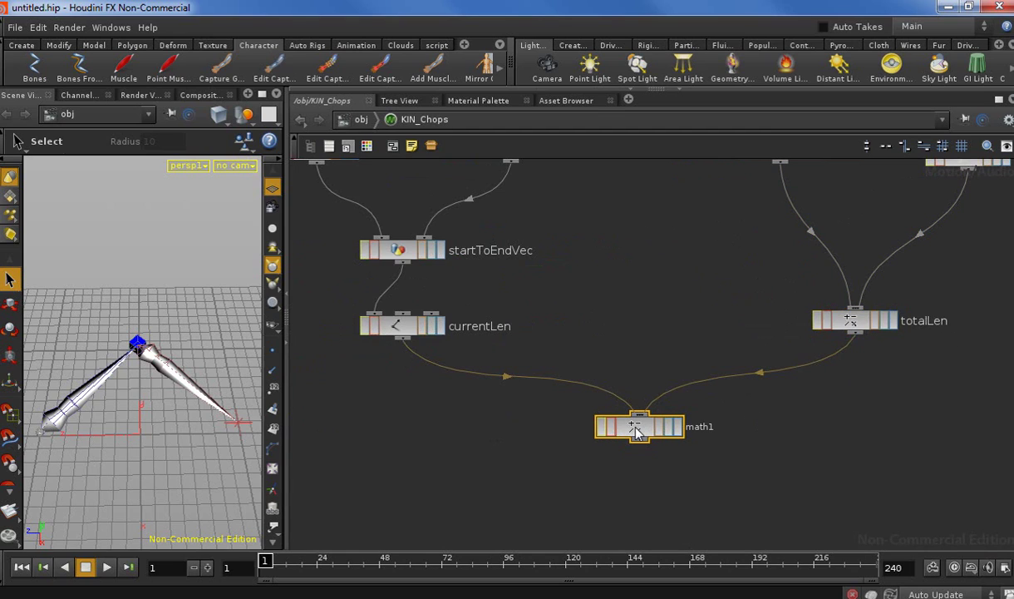
Set math1's Combine CHOPs to Divide and inspect its output value
key("p")
left_click(872, 258)
left_click(854, 330)
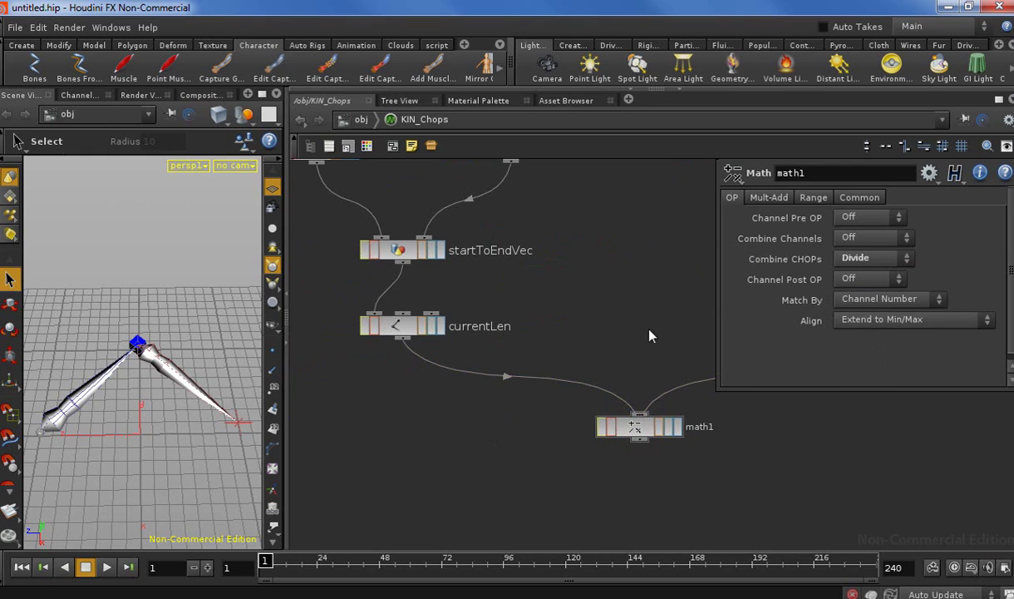
key("p")
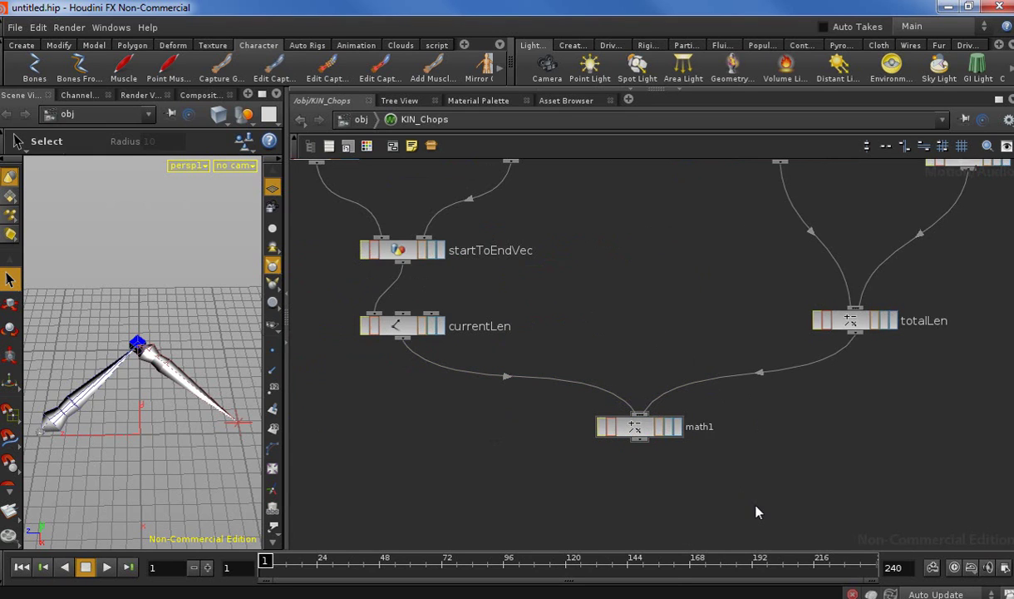
scroll(750, 503, "up", 1)
scroll(718, 519, "down", 1)
key("h")
scroll(698, 416, "up", 1)
left_click(613, 420)
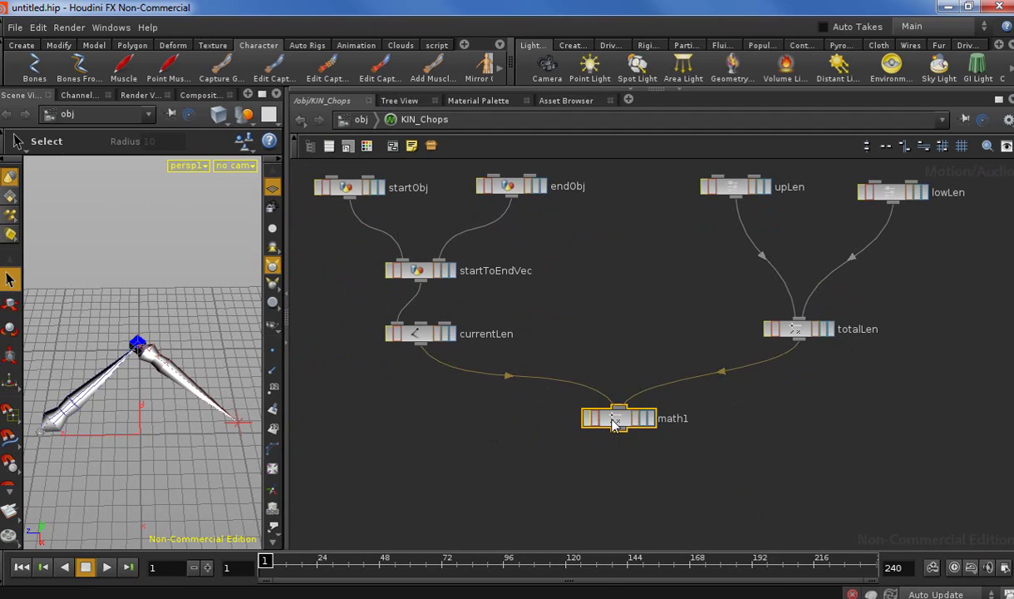
middle_click_drag(614, 422, 731, 516)
Select the IK goal chain_goal1 and choose Edit Parameter Interface from its right-click menu
left_click(570, 473)
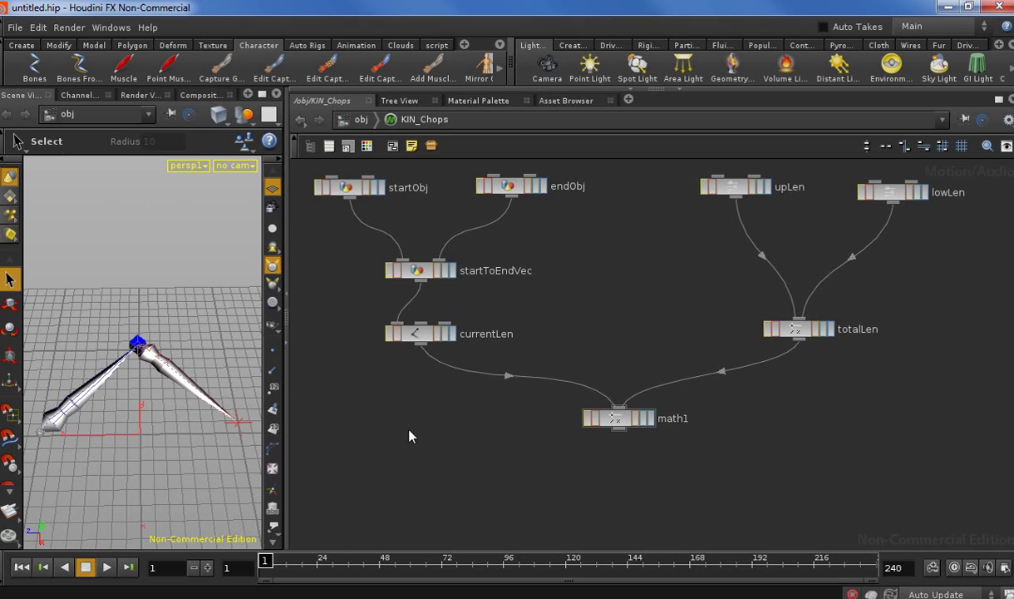
left_click(237, 424)
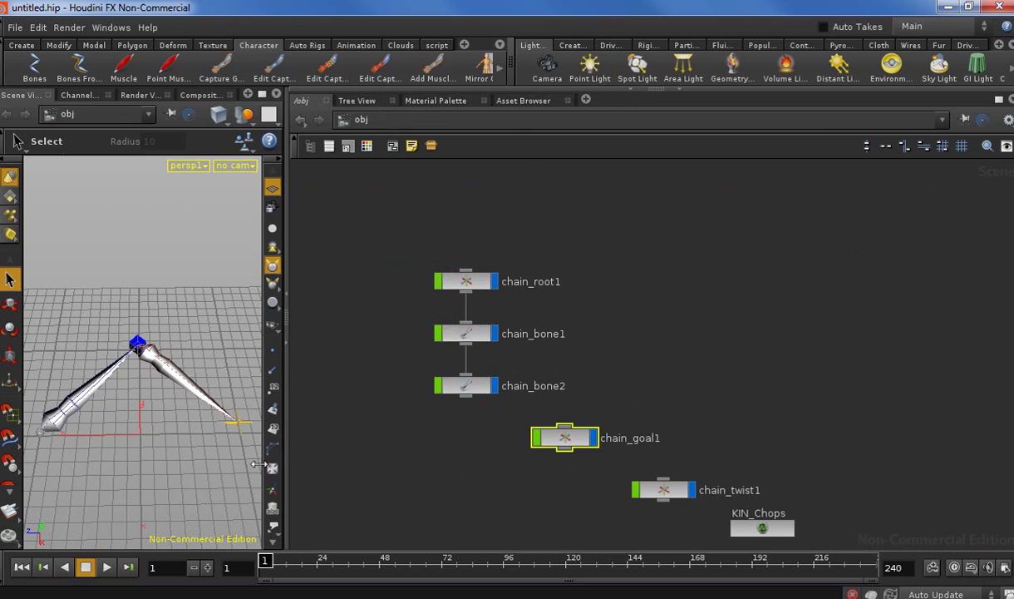
scroll(482, 457, "up", 3)
right_click(601, 433)
left_click(602, 365)
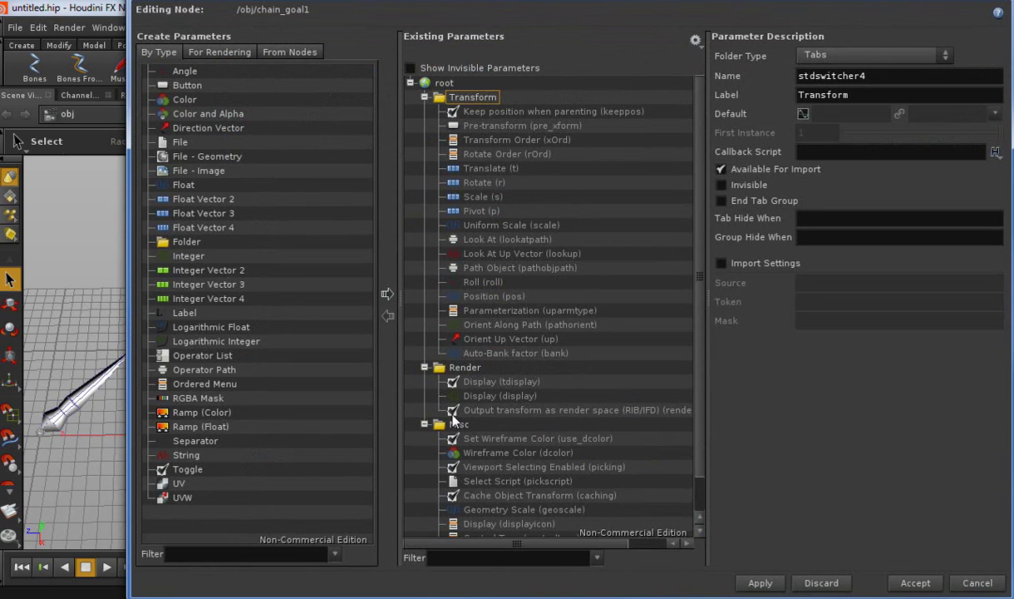
Add a folder labelled stretch above the Render folder
scroll(434, 408, "down", 2)
scroll(434, 407, "up", 2)
left_click_drag(176, 241, 473, 369)
left_click(828, 94)
type("stretch")
key("Return")
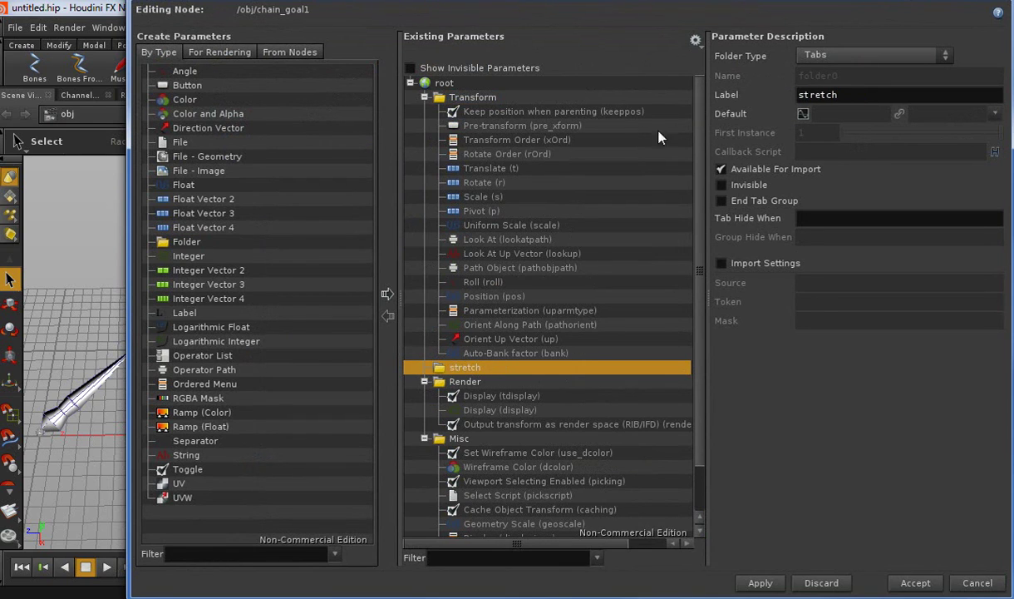
Add a Float parameter inside stretch named maxS with label max stretch
left_click(186, 191)
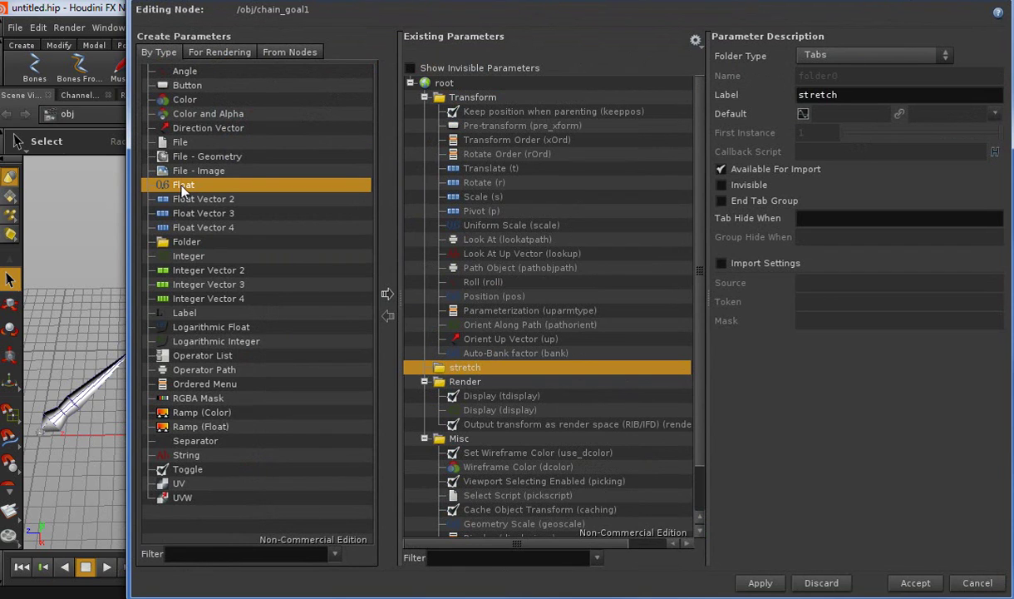
left_click_drag(186, 194, 449, 367)
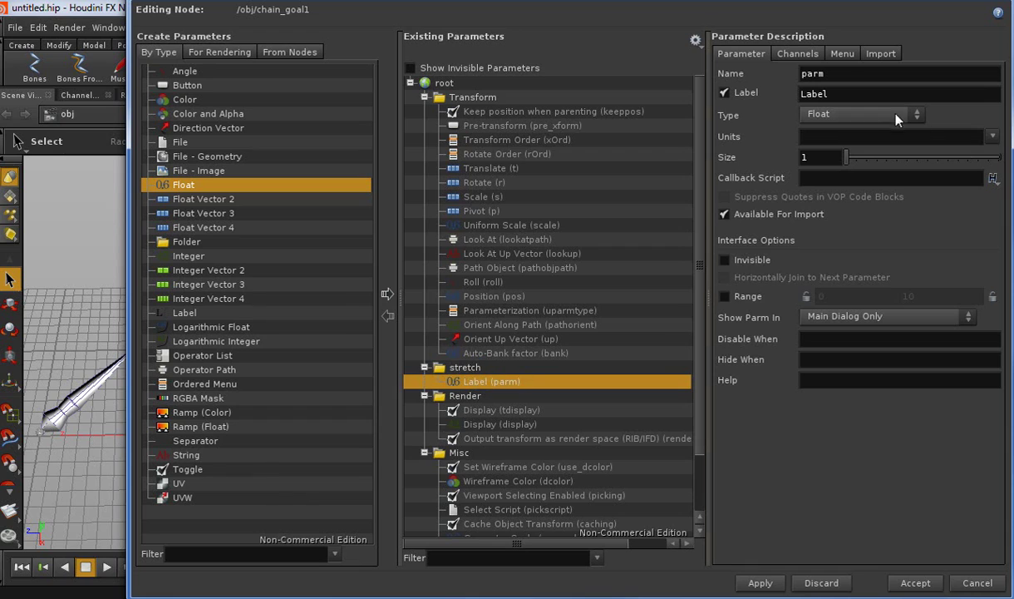
double_click(803, 74)
type("maxS")
key("Return")
double_click(825, 94)
type("max stretch")
key("Return")
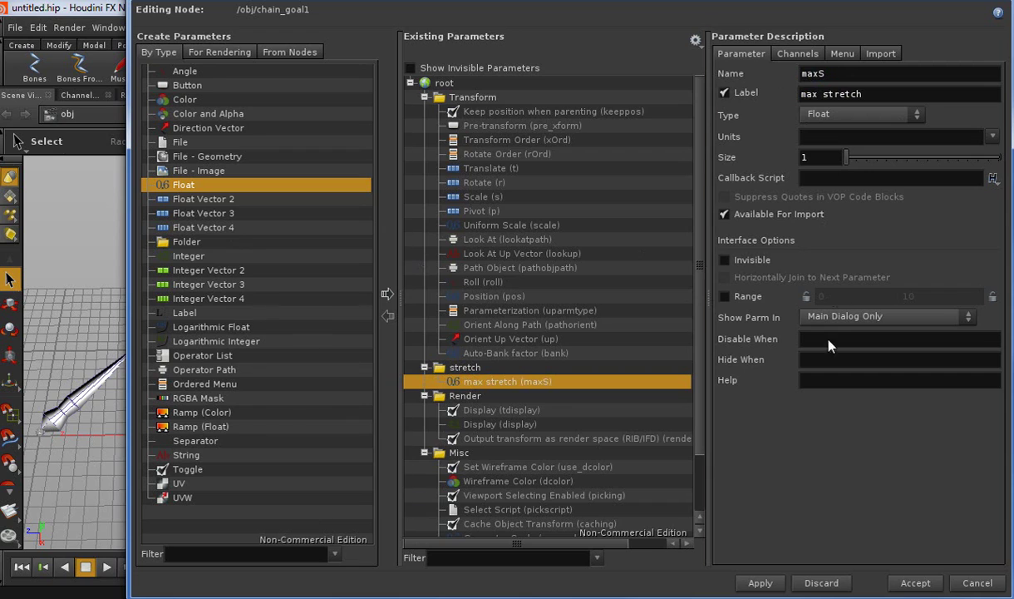
Give maxS a default value of 5, then apply and accept the changes
left_click(795, 54)
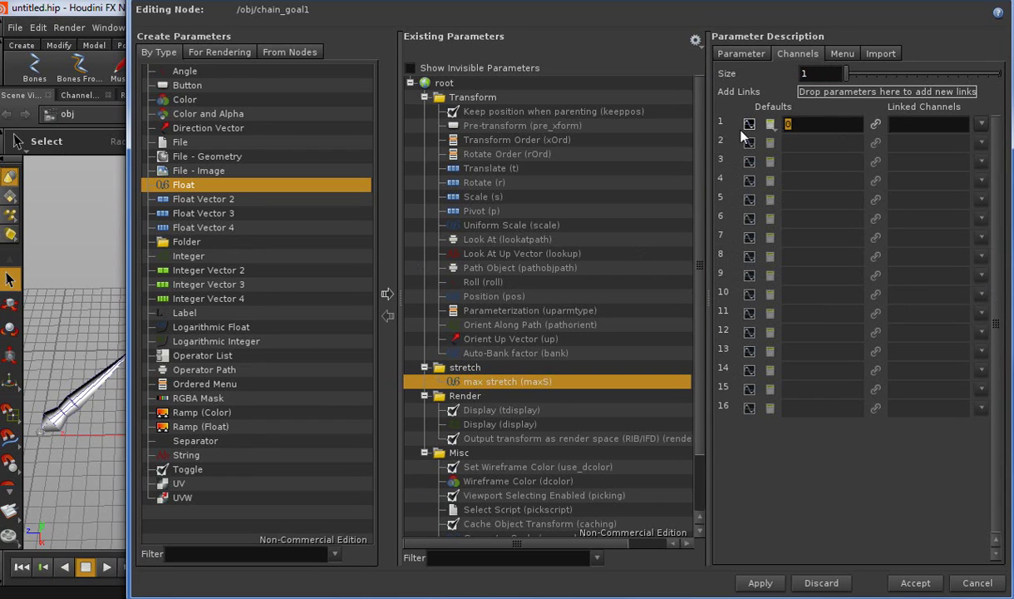
type("5")
left_click(756, 583)
left_click(924, 580)
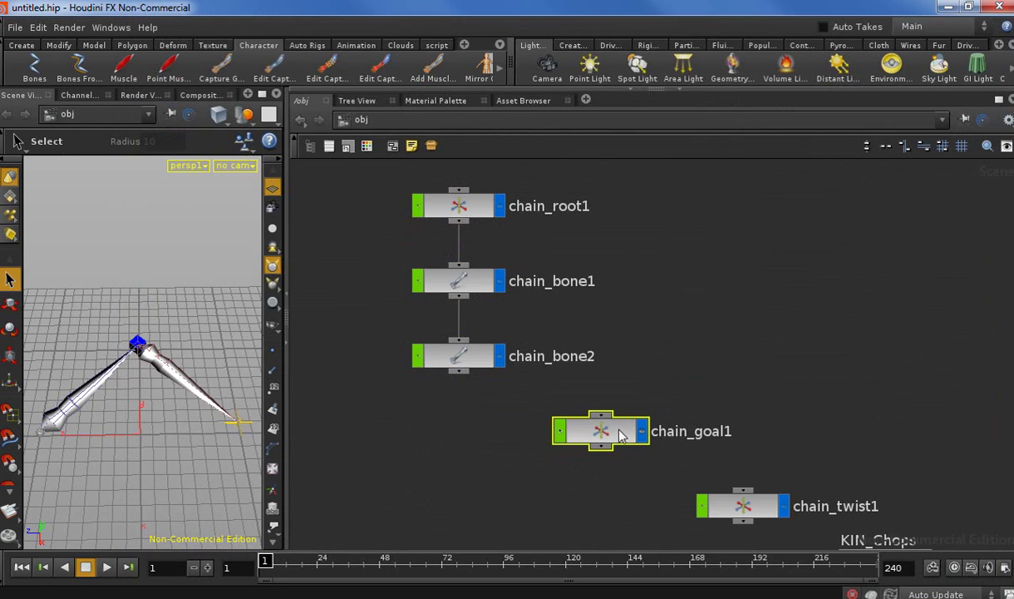
Copy chain_goal1's max stretch parameter from its stretch tab and bring KIN_Chops into view
key("p")
left_click(798, 197)
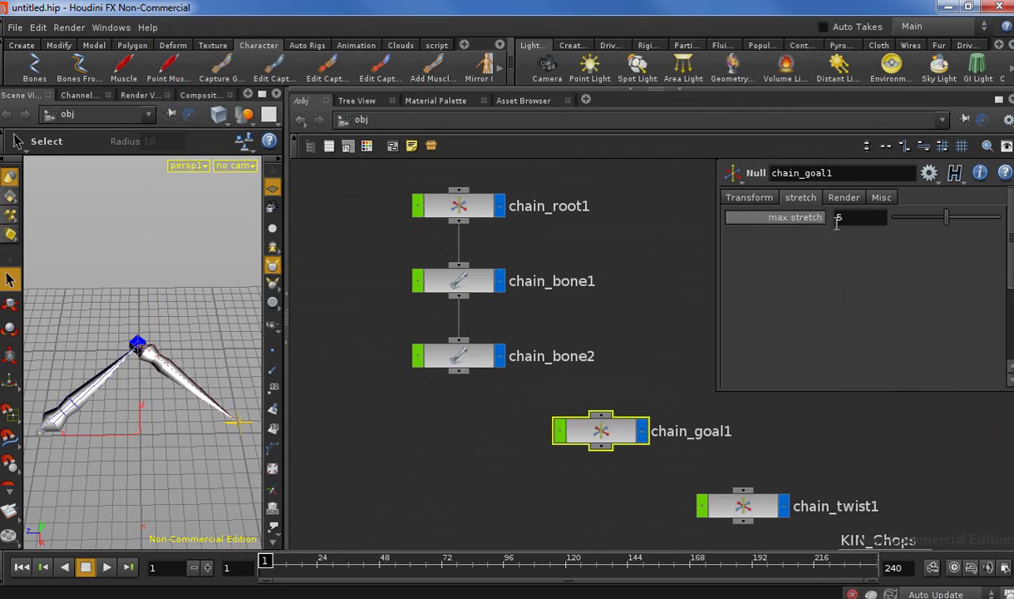
right_click(843, 217)
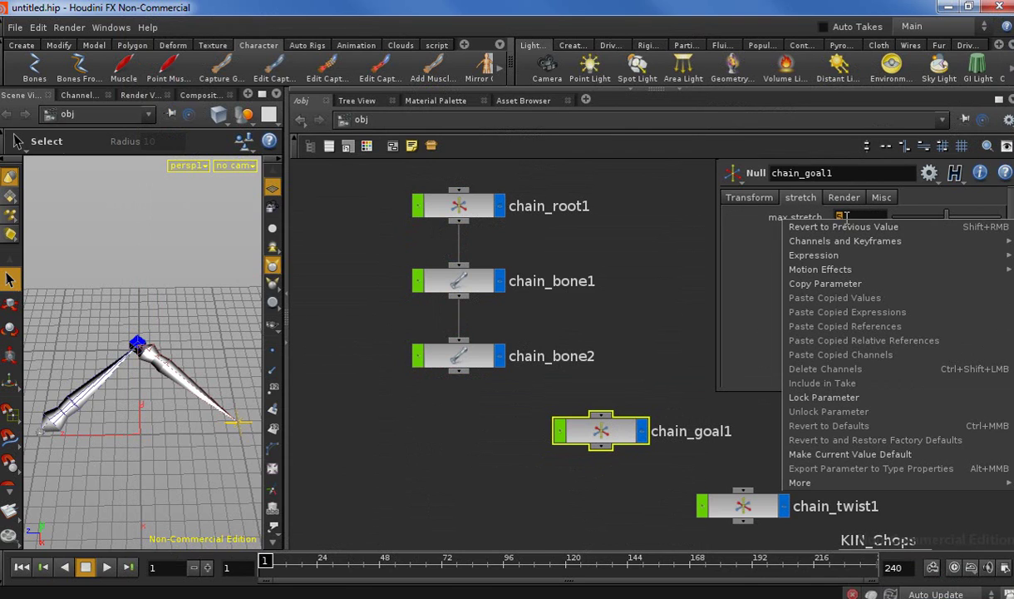
left_click(827, 284)
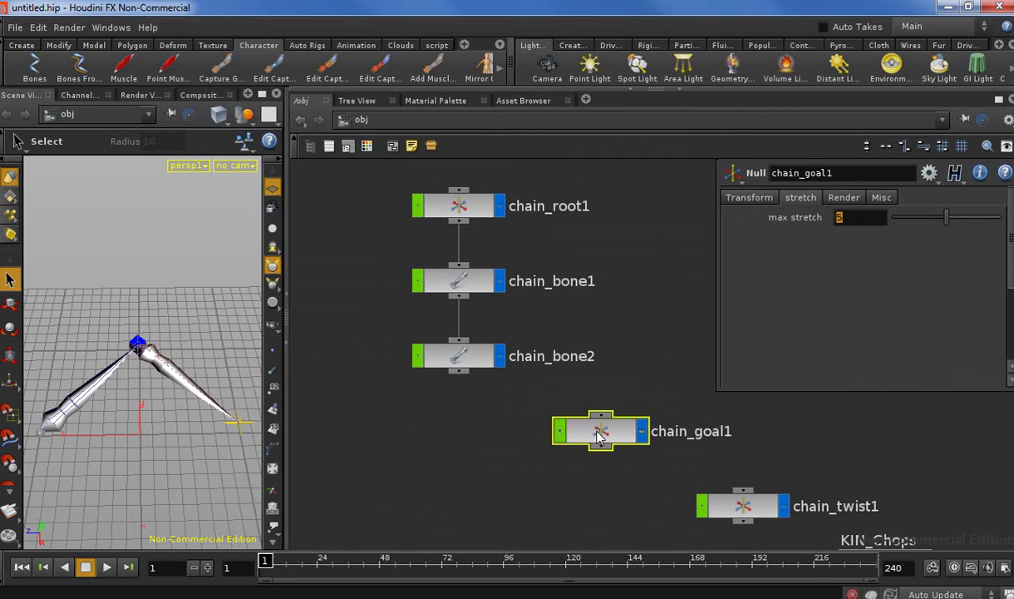
key("p")
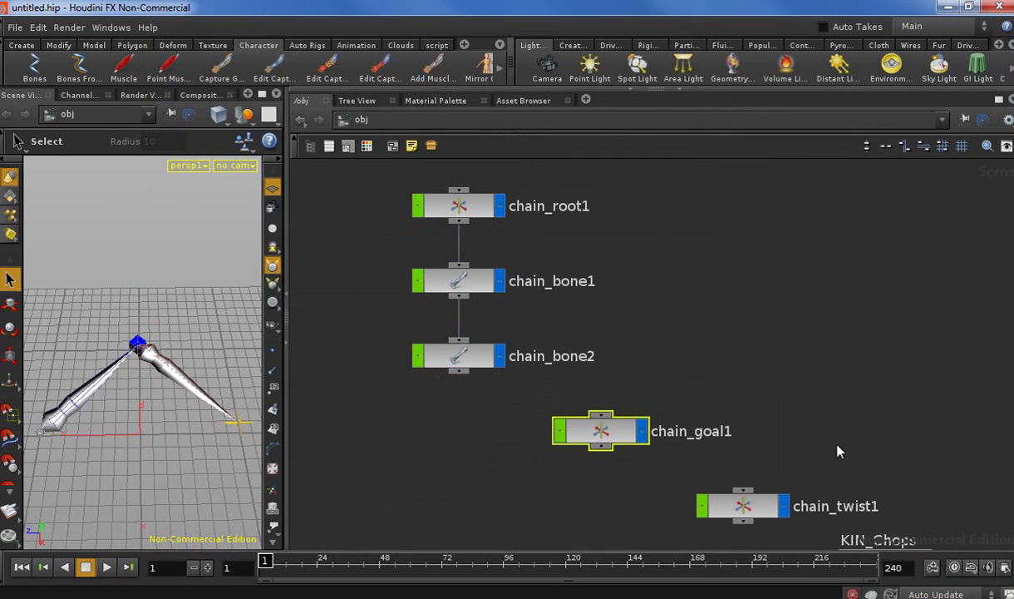
middle_click_drag(835, 442, 707, 288)
left_click_drag(720, 418, 755, 413)
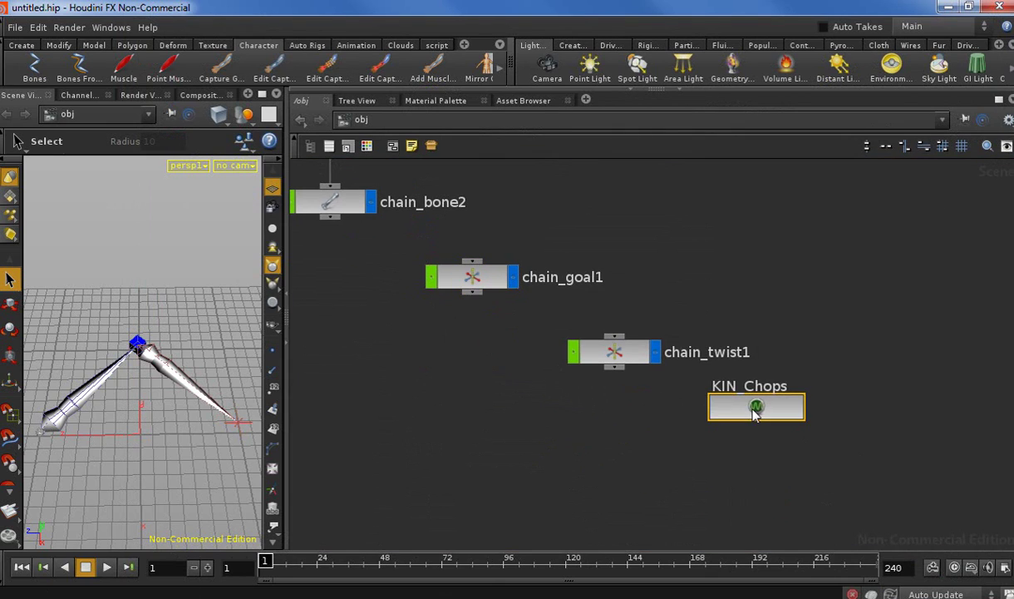
Inside KIN_Chops, add a Limit CHOP limit1 below math1, fed by math1's output
double_click(755, 413)
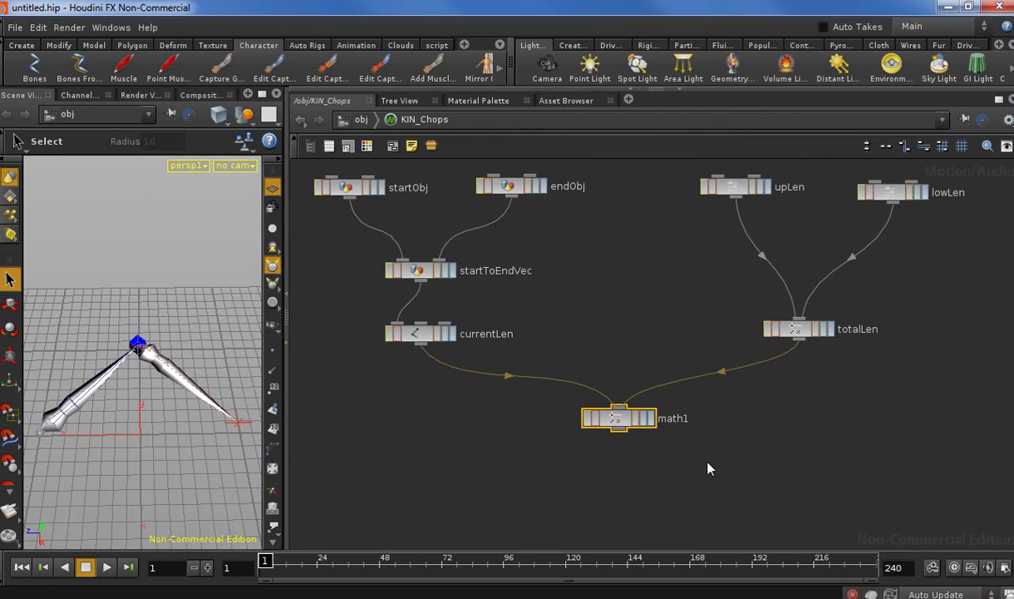
scroll(708, 470, "up", 3)
left_click(628, 420)
key("Tab")
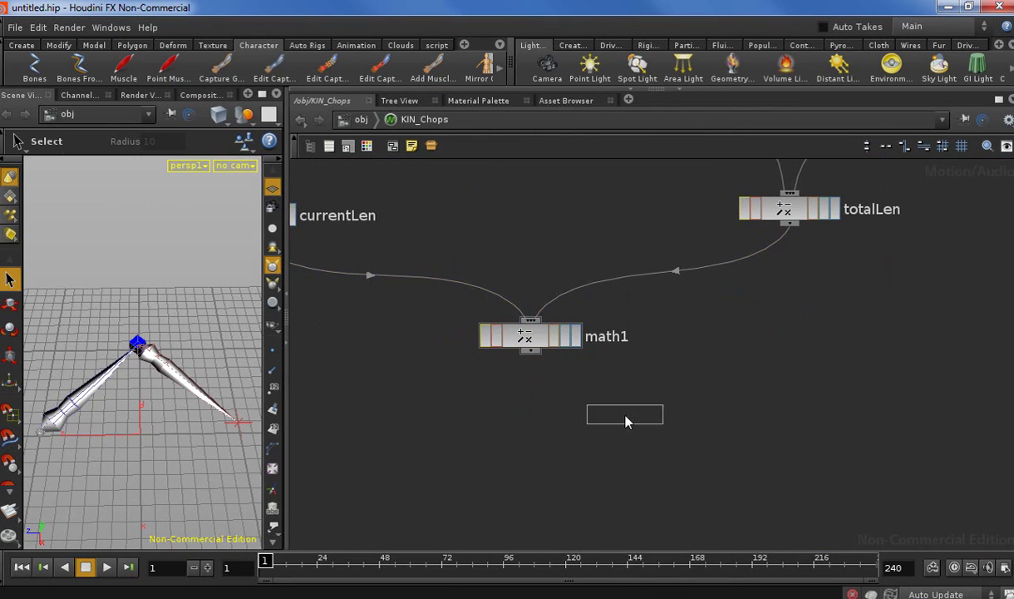
type("limit")
key("Return")
left_click(539, 409)
left_click_drag(525, 352, 535, 421)
Set limit1's Type to Clamp with a Minimum of 1
key("p")
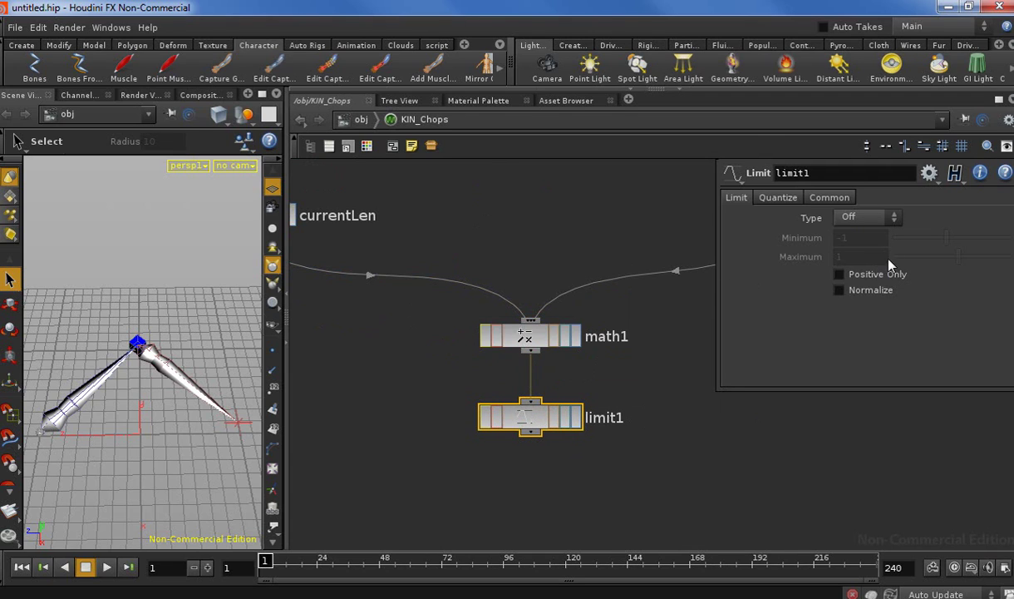
left_click(861, 217)
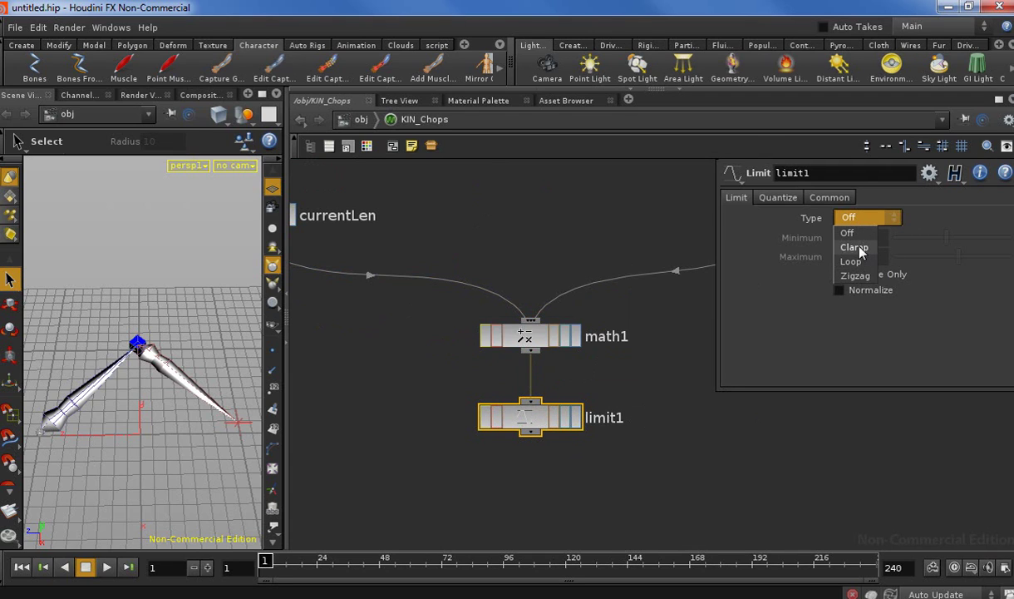
left_click(856, 248)
type("1")
key("Return")
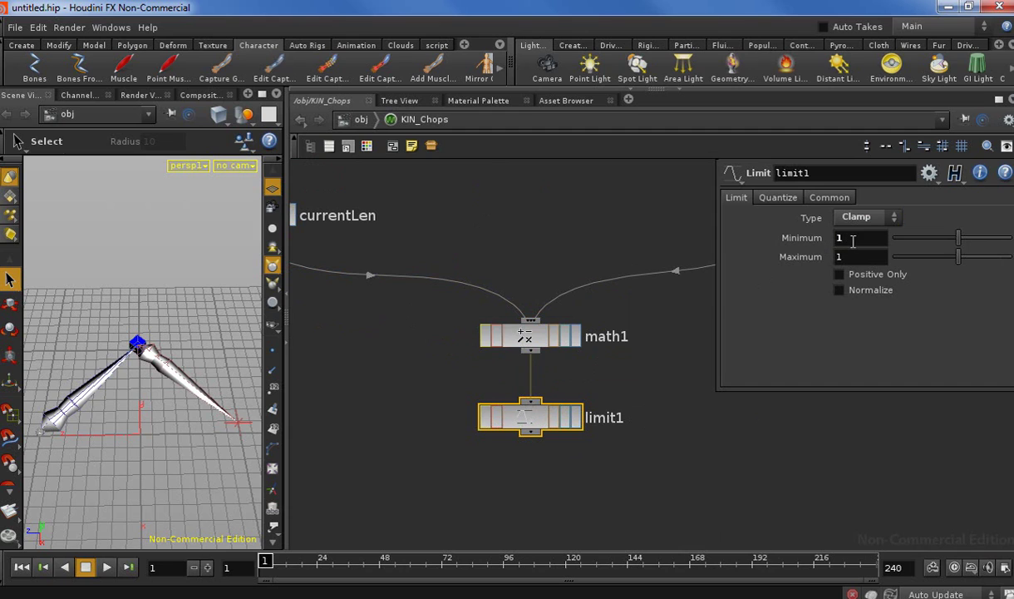
Reference chain_goal1's maxS (5) as limit1's Maximum
double_click(840, 257)
right_click(800, 257)
left_click(805, 350)
left_click(794, 257)
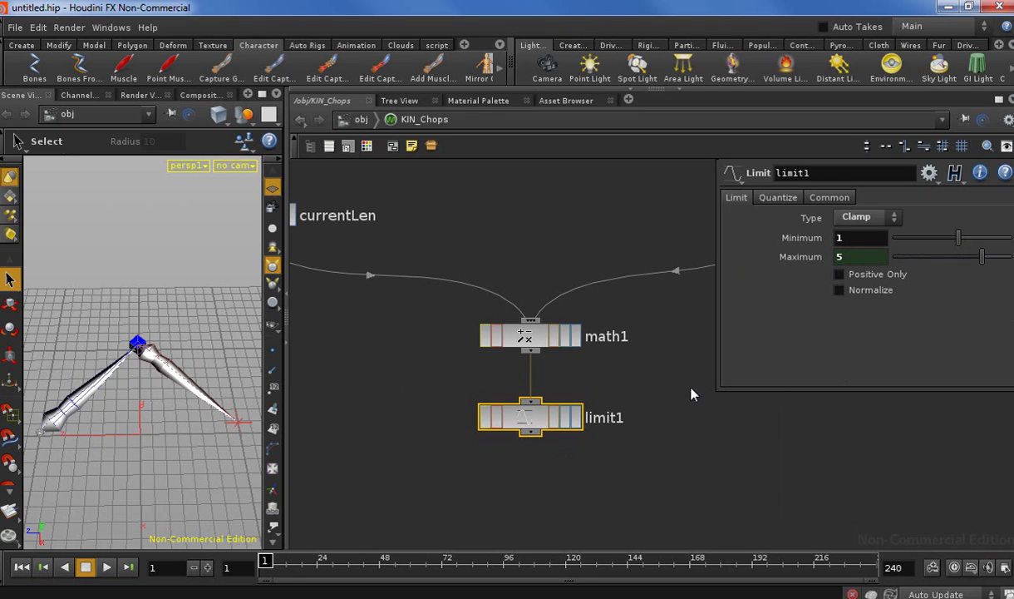
middle_click_drag(665, 467, 629, 387)
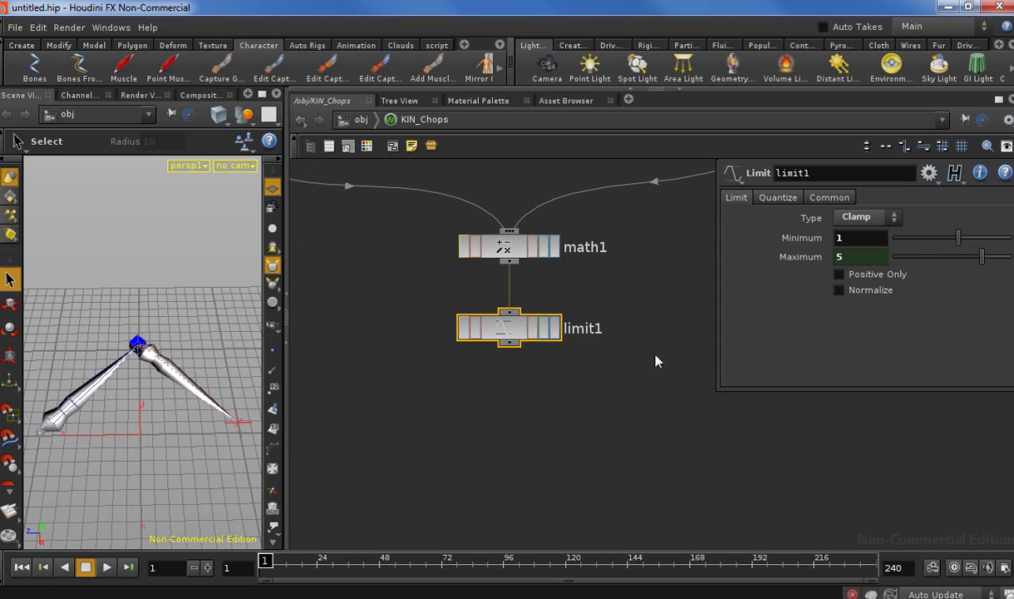
Inspect the output values of limit1 and math1 in KIN_Chops
middle_click(490, 328)
left_click(478, 245)
middle_click_drag(478, 245, 587, 370)
left_click(510, 327)
middle_click_drag(502, 329, 555, 450)
scroll(516, 411, "down", 3)
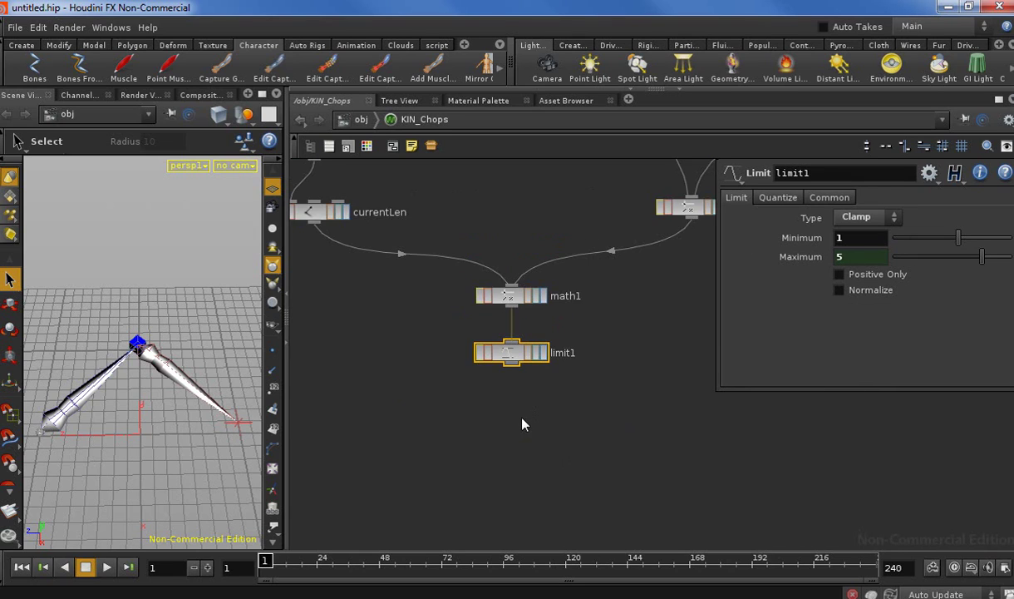
middle_click_drag(516, 436, 496, 438)
left_click(603, 386)
Move upLen and lowLen lower to tidy the network layout
middle_click_drag(517, 405, 555, 398)
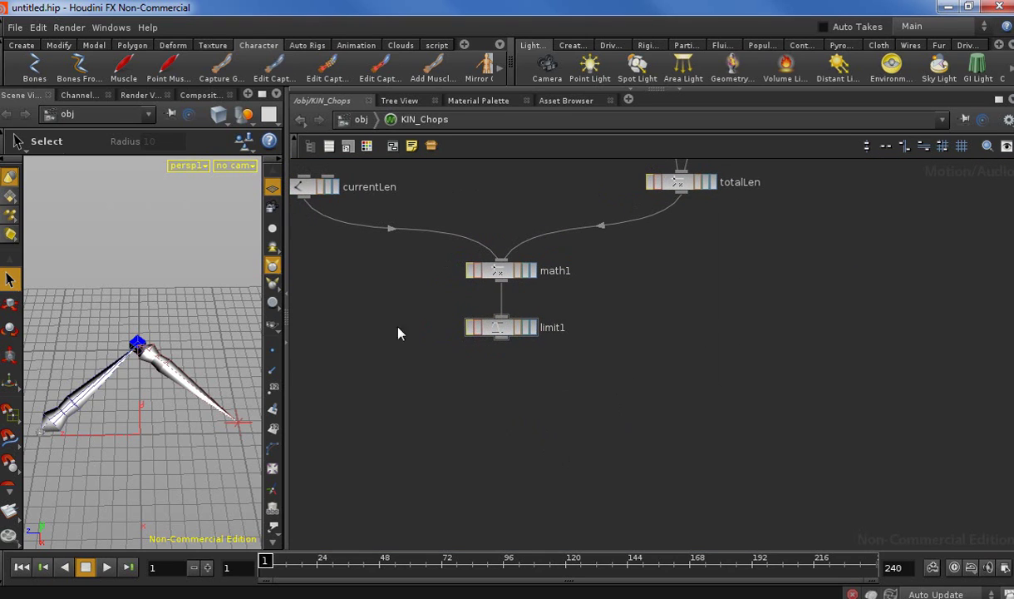
scroll(631, 357, "down", 2)
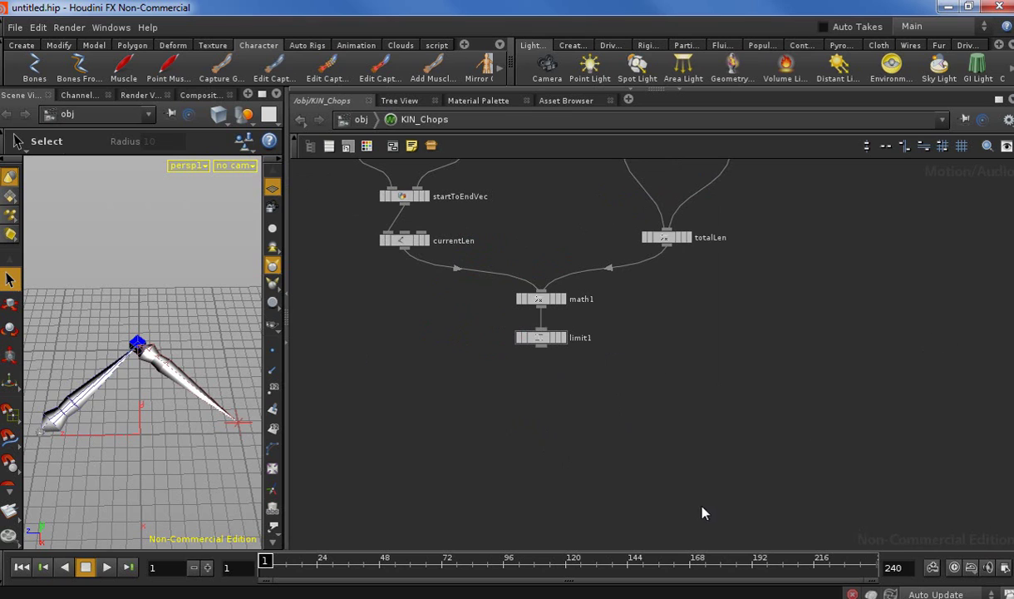
middle_click_drag(725, 310, 724, 394)
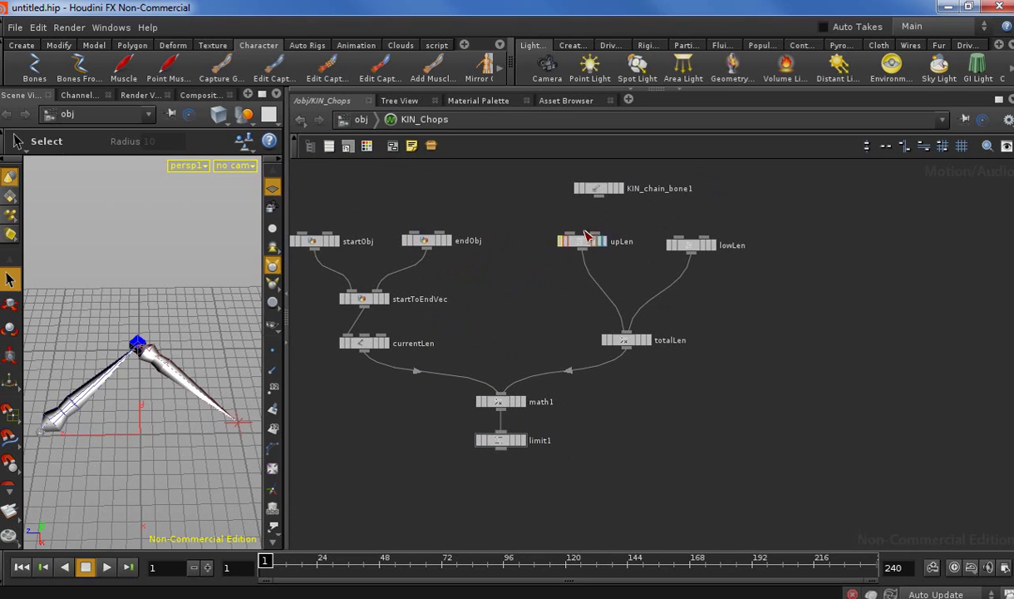
left_click_drag(576, 244, 577, 312)
left_click_drag(697, 260, 692, 293)
scroll(668, 426, "up", 3)
middle_click_drag(491, 375, 636, 412)
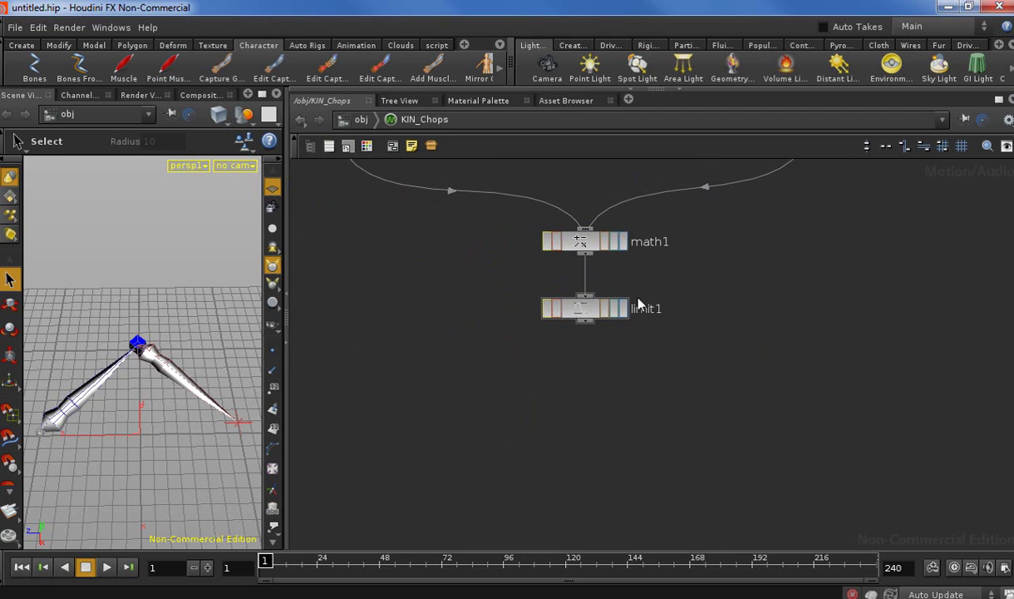
scroll(781, 399, "up", 1)
scroll(765, 449, "down", 3)
scroll(748, 433, "up", 3)
scroll(605, 357, "up", 1)
Rename math1 to stretchRatio
double_click(643, 268)
type("strte")
key("BackSpace")
key("BackSpace")
type("etchRatio")
key("Return")
Rename limit1 to clampedRatio
double_click(646, 366)
type("clamped")
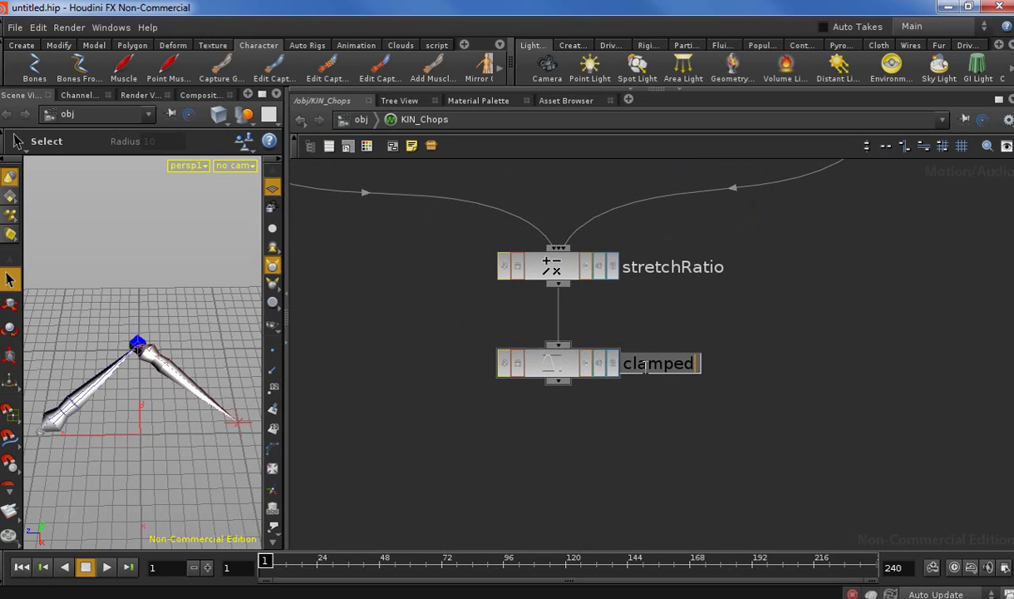
type("Ratio")
key("Return")
scroll(529, 417, "down", 2)
middle_click_drag(529, 417, 637, 400)
Add a Math CHOP below clampedRatio and duplicate it beside the original
key("Tab")
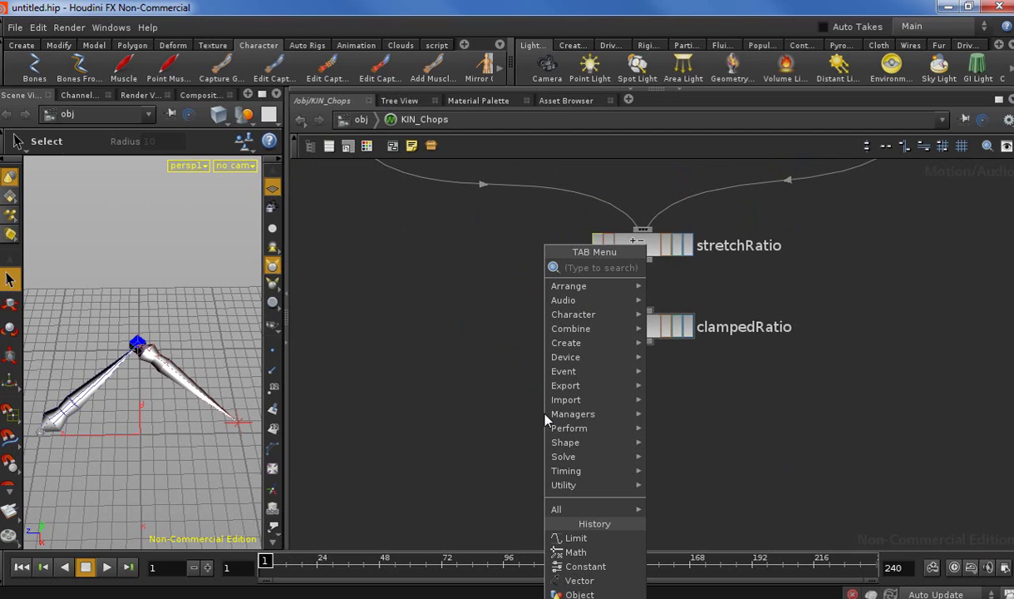
type("math")
key("Return")
left_click(516, 413)
left_click_drag(517, 415, 743, 415, "alt")
Name the two math nodes upStretch and lowStretch
double_click(593, 411)
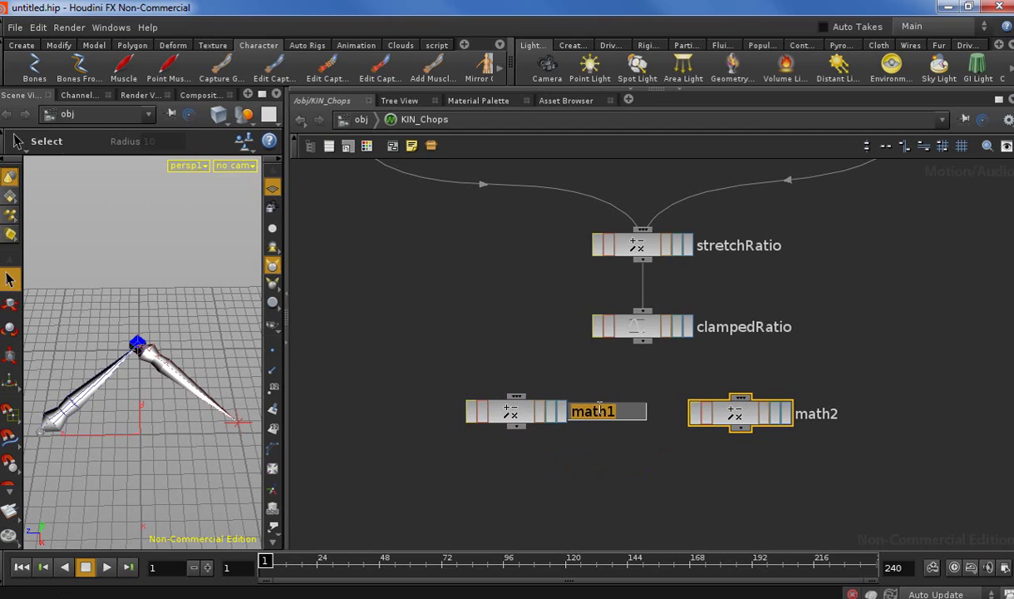
type("upStretch")
key("Return")
double_click(817, 414)
type("lowStretch")
key("Return")
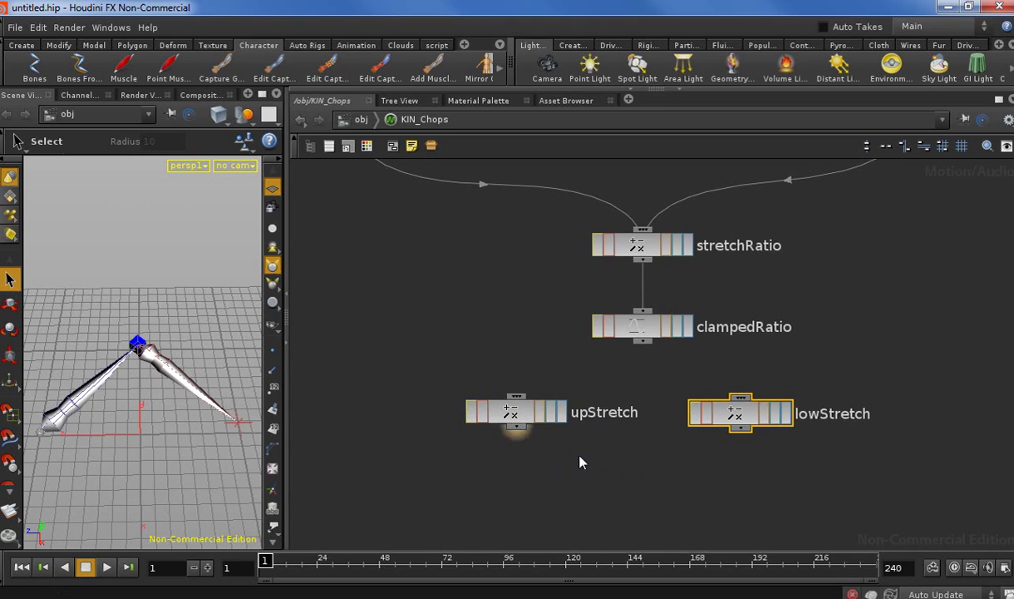
Move both nodes lower and wire clampedRatio's output into upStretch
scroll(574, 499, "down", 2)
left_click_drag(533, 436, 536, 474)
left_click_drag(707, 444, 744, 465)
left_click_drag(636, 389, 535, 457)
scroll(898, 366, "down", 3)
scroll(856, 383, "up", 2)
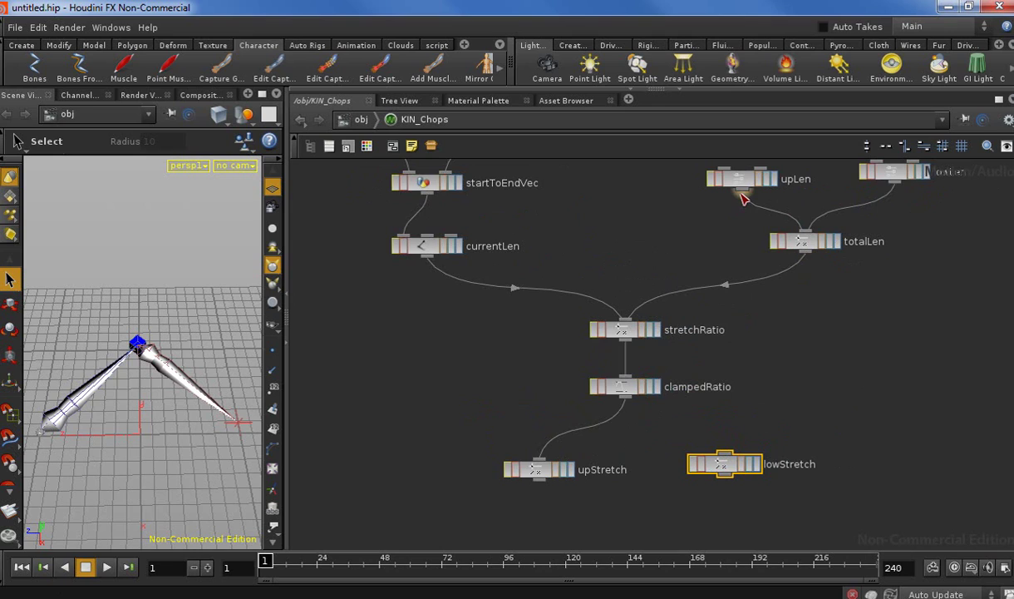
Wire upLen into upStretch and clampedRatio into lowStretch, then check lowStretch's output
left_click_drag(742, 192, 538, 459)
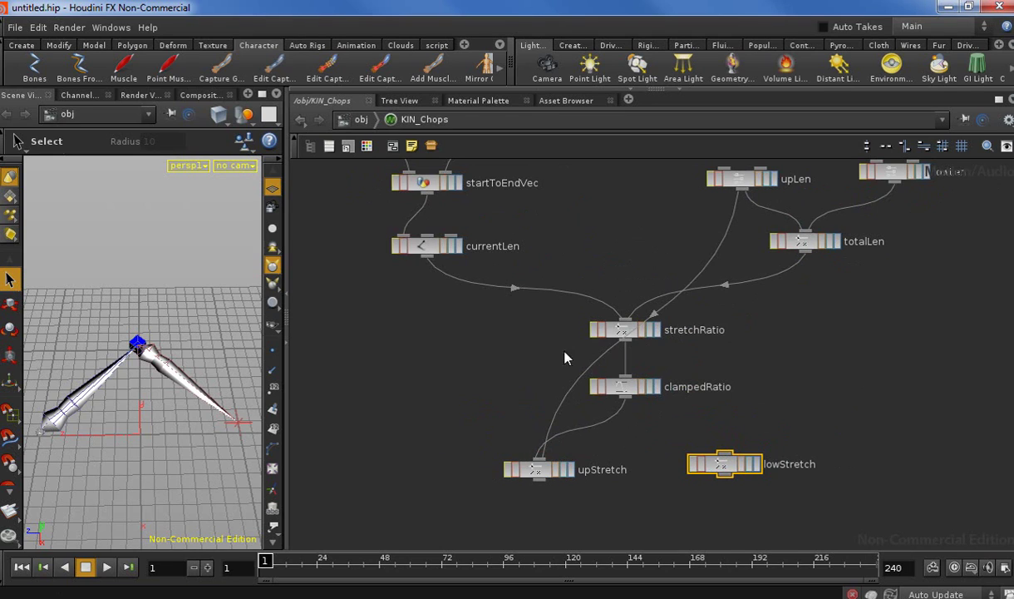
scroll(536, 491, "up", 3)
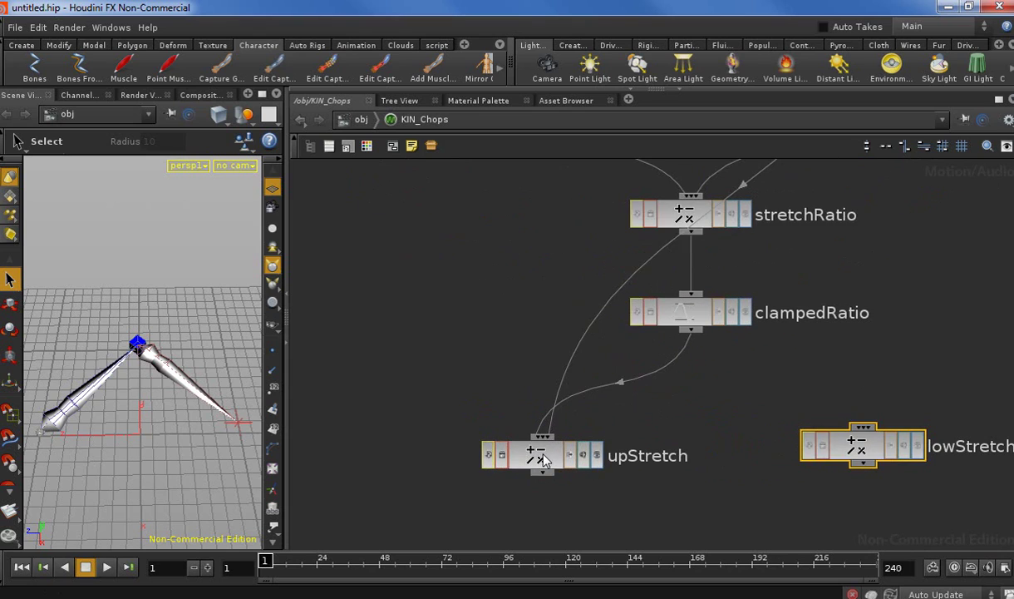
left_click(541, 457)
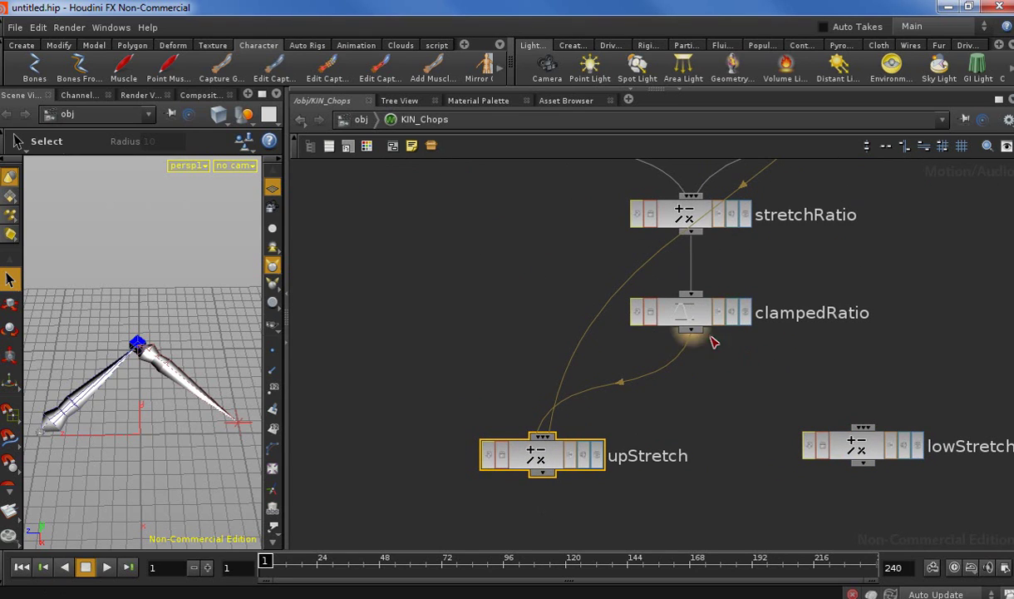
left_click_drag(864, 426, 690, 330)
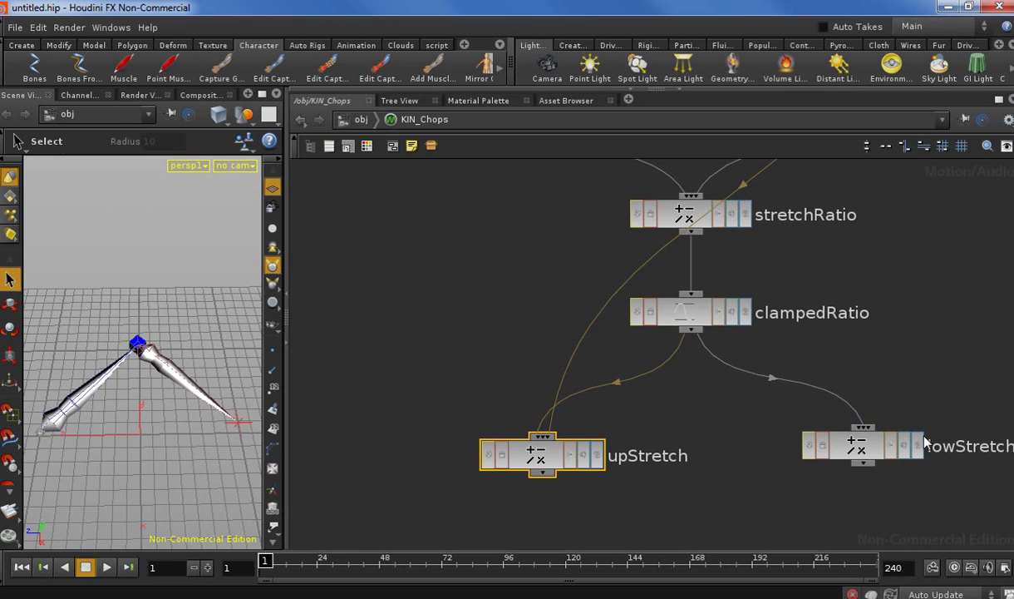
left_click(683, 323)
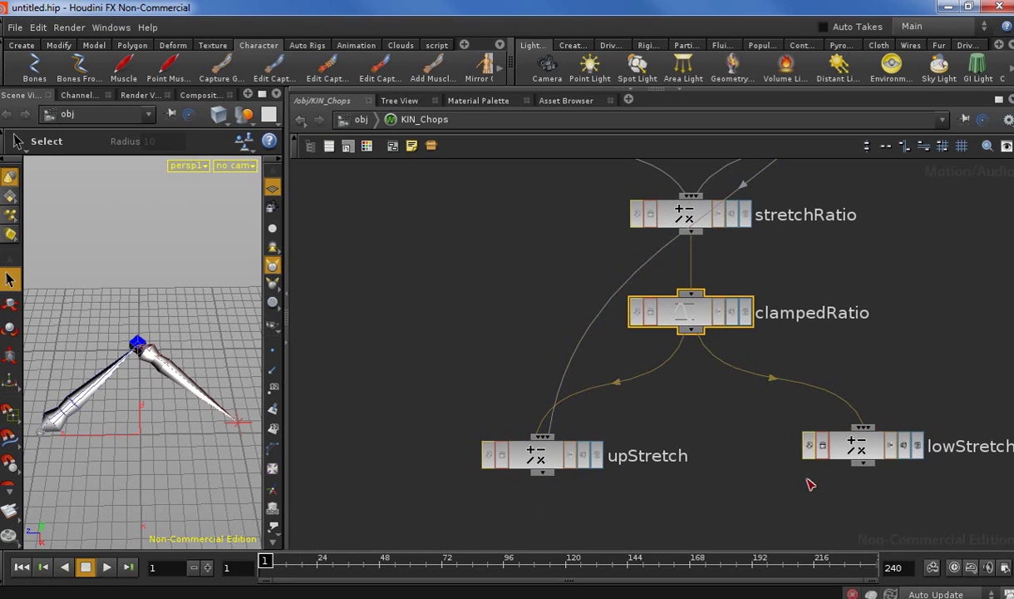
left_click_drag(846, 453, 846, 463)
middle_click(857, 463)
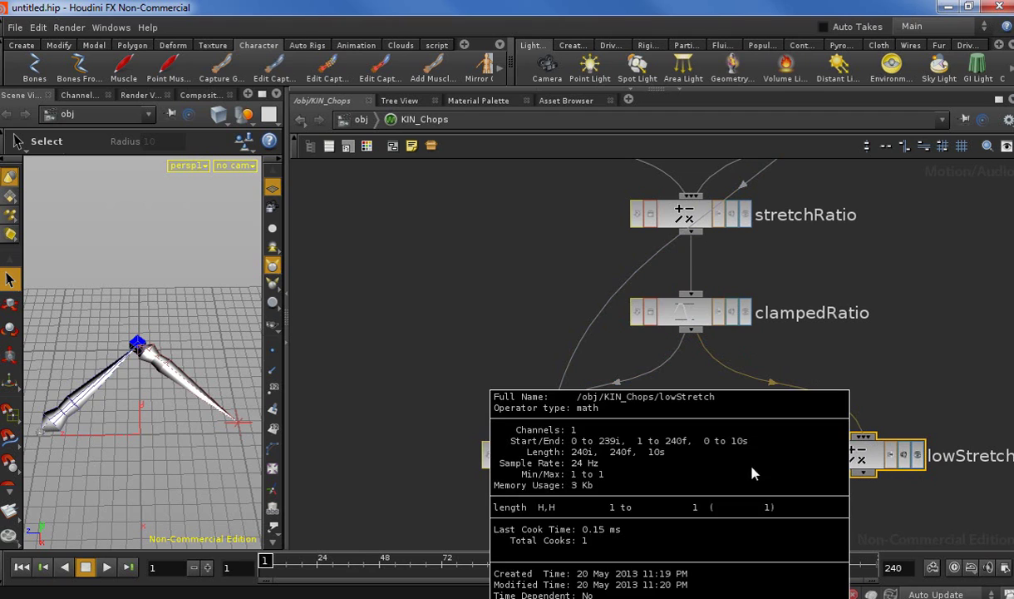
Inspect upStretch's output values
left_click(487, 454)
middle_click_drag(491, 447, 534, 463)
middle_click(534, 462)
scroll(573, 507, "down", 3)
middle_click_drag(674, 510, 607, 476)
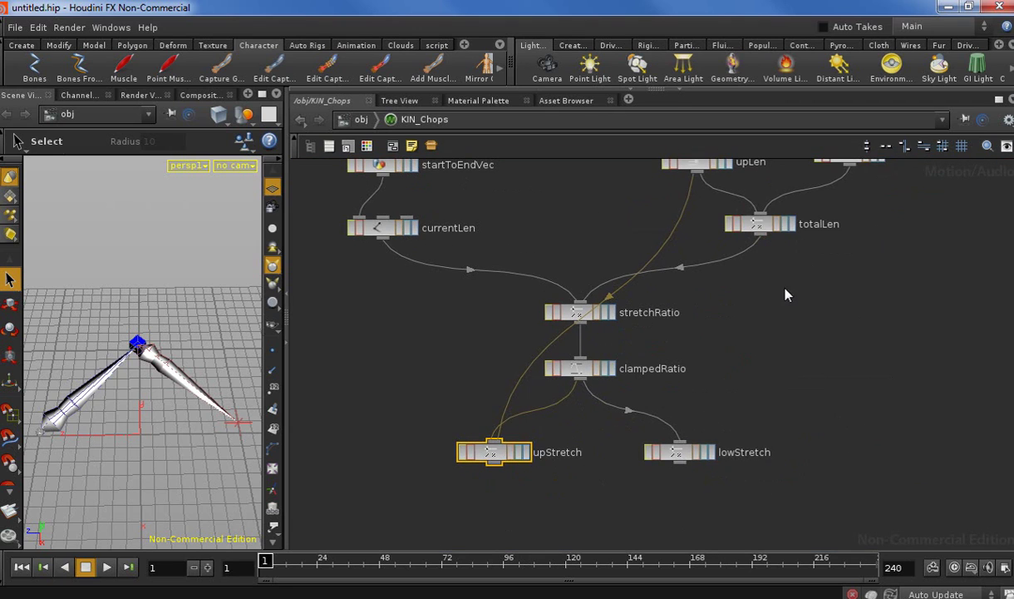
middle_click_drag(786, 294, 759, 354)
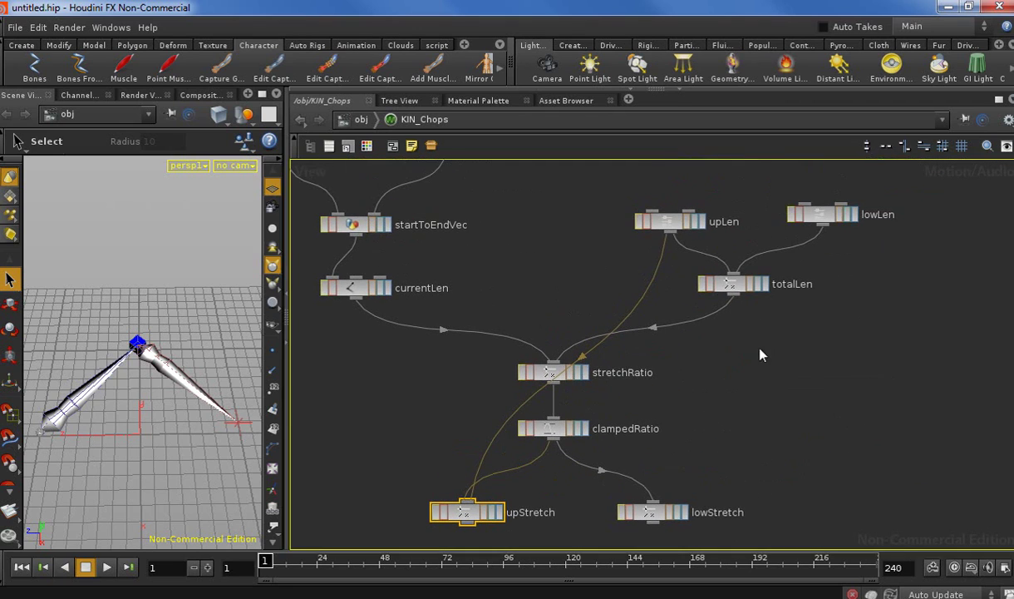
Connect lowLen's output into lowStretch
left_click(653, 504)
middle_click_drag(805, 483, 863, 328)
left_click(702, 357)
left_click(527, 446)
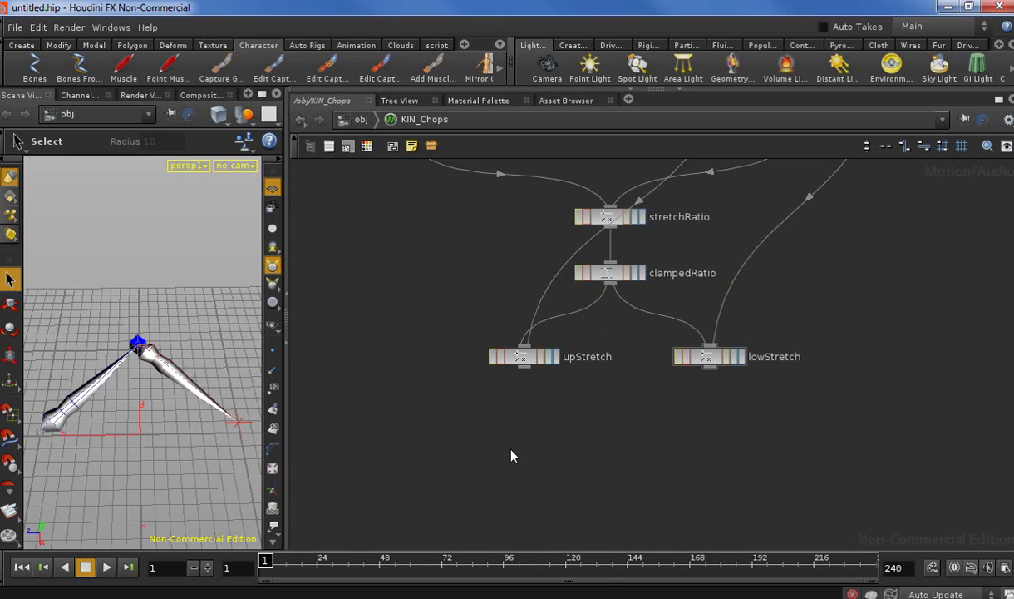
key("Tab")
Add a Null below upStretch, wire upStretch into it, and name it UP_OUT
type("null")
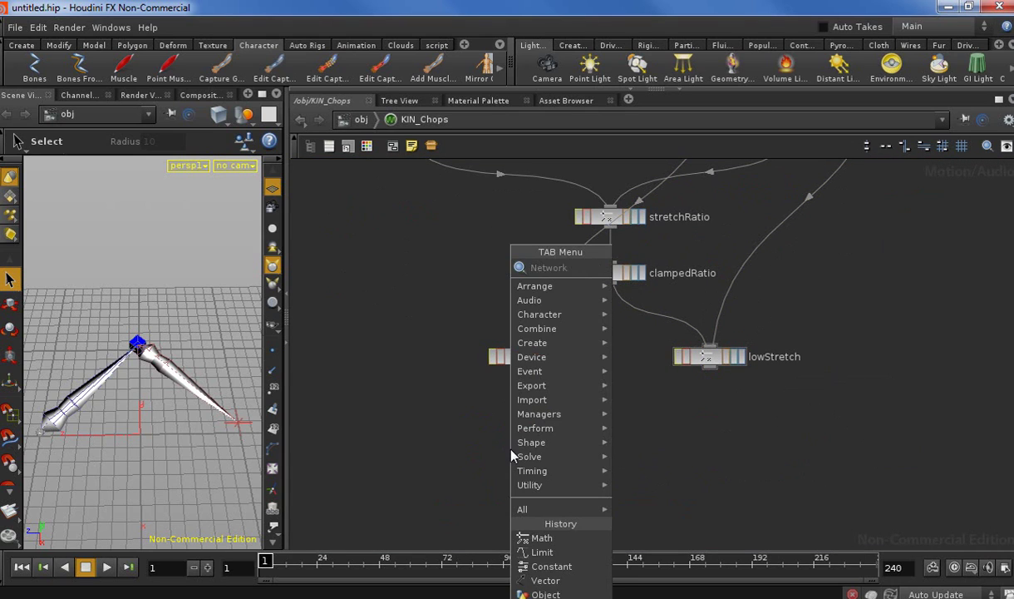
key("Return")
left_click(524, 439)
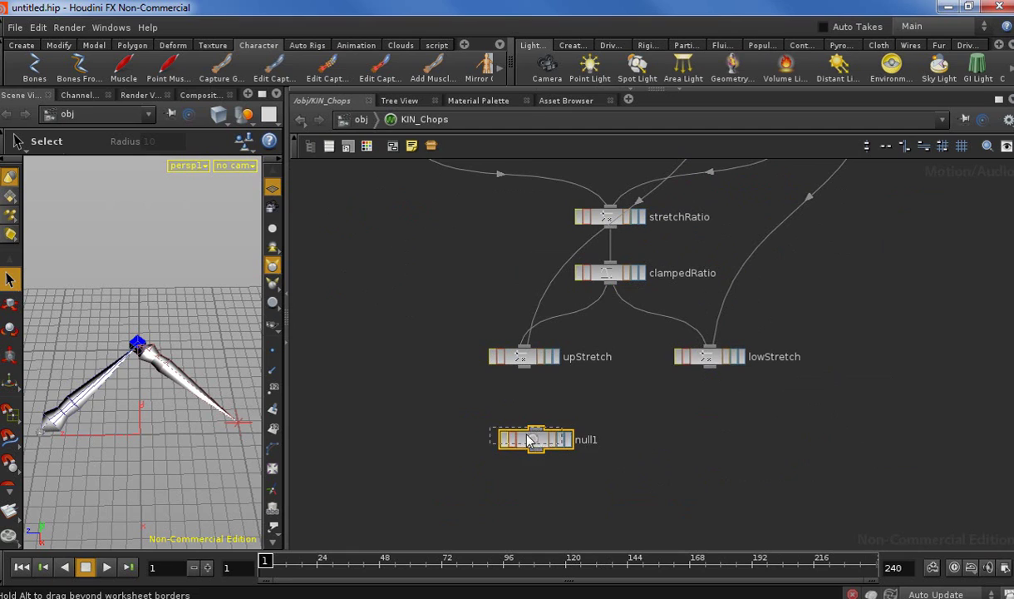
left_click_drag(523, 366, 525, 439)
double_click(573, 437)
type("Up_OUT")
key("Return")
Duplicate UP_OUT under lowStretch, rewire it from lowStretch, and name it LOW_OUT
left_click(518, 441)
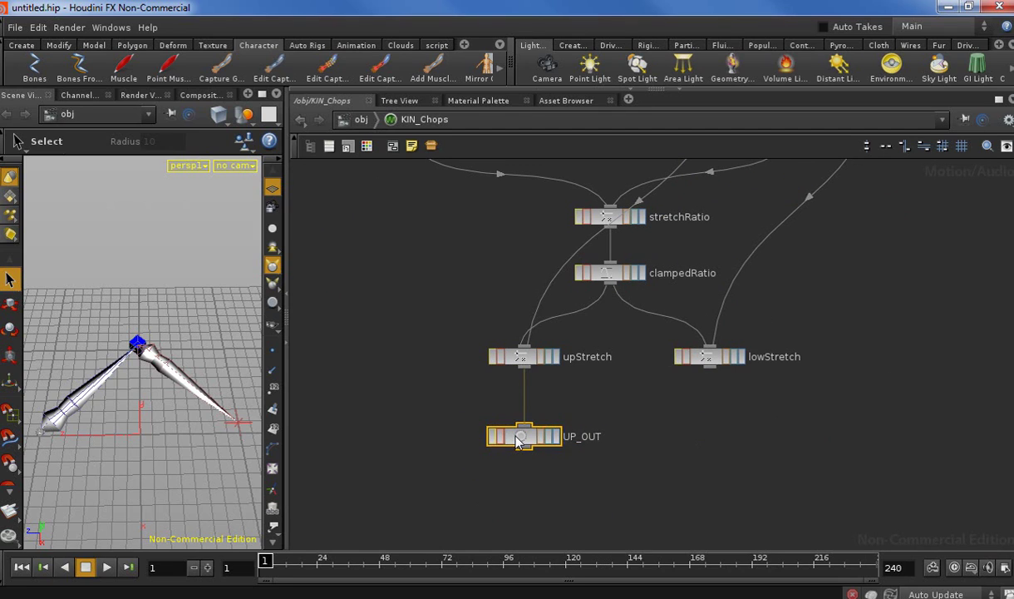
left_click_drag(517, 441, 720, 410, "alt")
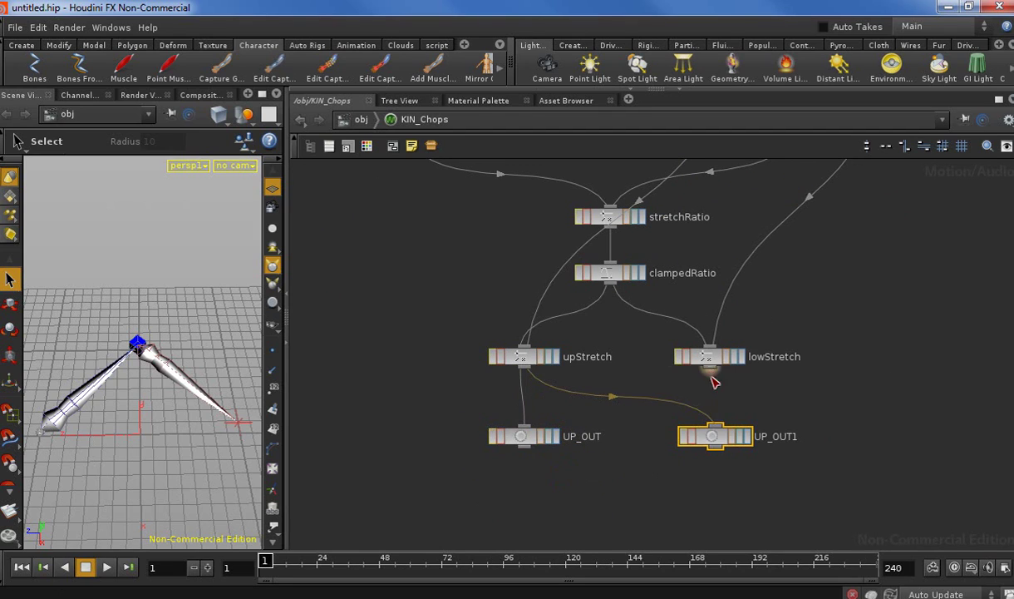
left_click_drag(711, 370, 713, 426)
double_click(767, 438)
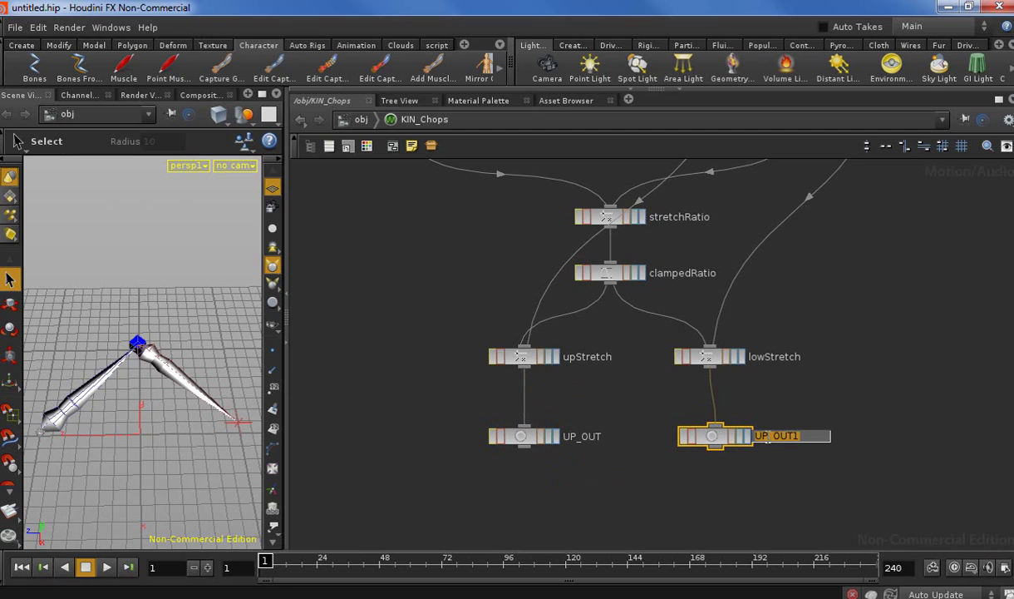
type("LOW_OUT")
key("Return")
Align LOW_OUT under lowStretch and widen the 3D viewport
scroll(748, 449, "down", 2)
scroll(661, 474, "up", 2)
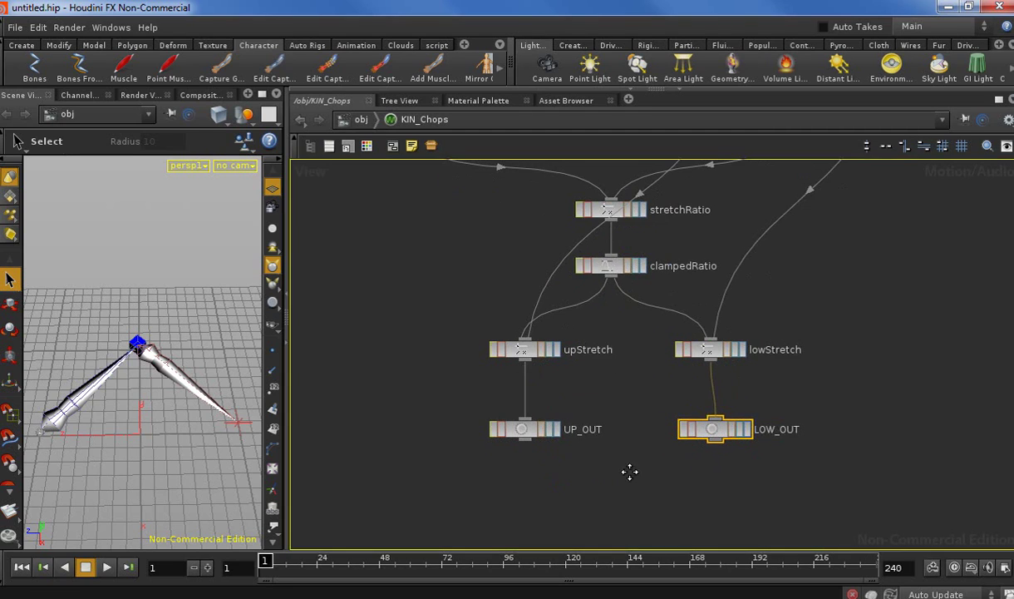
left_click_drag(709, 438, 703, 437)
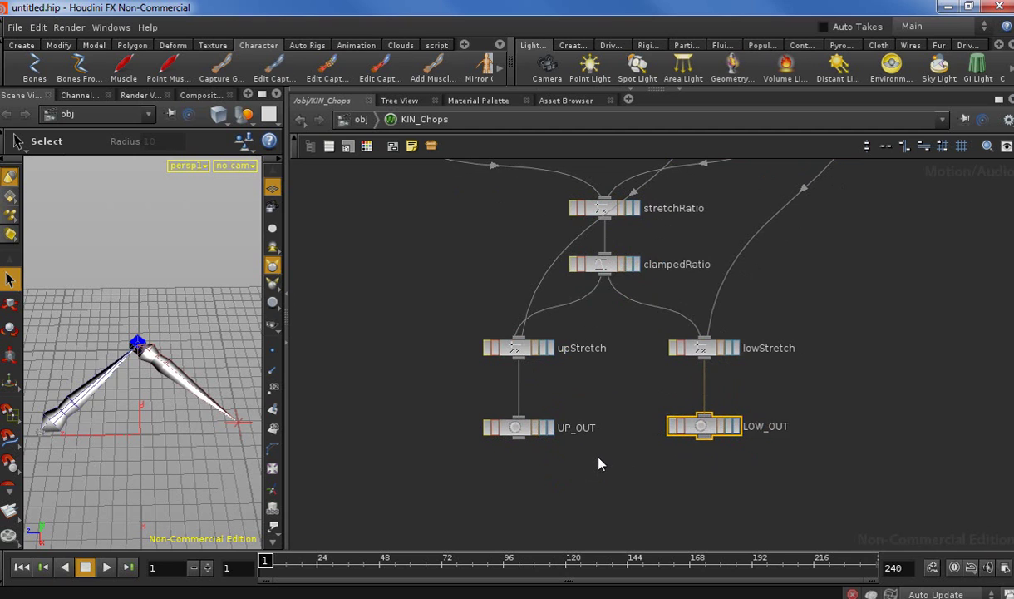
left_click_drag(278, 374, 373, 380)
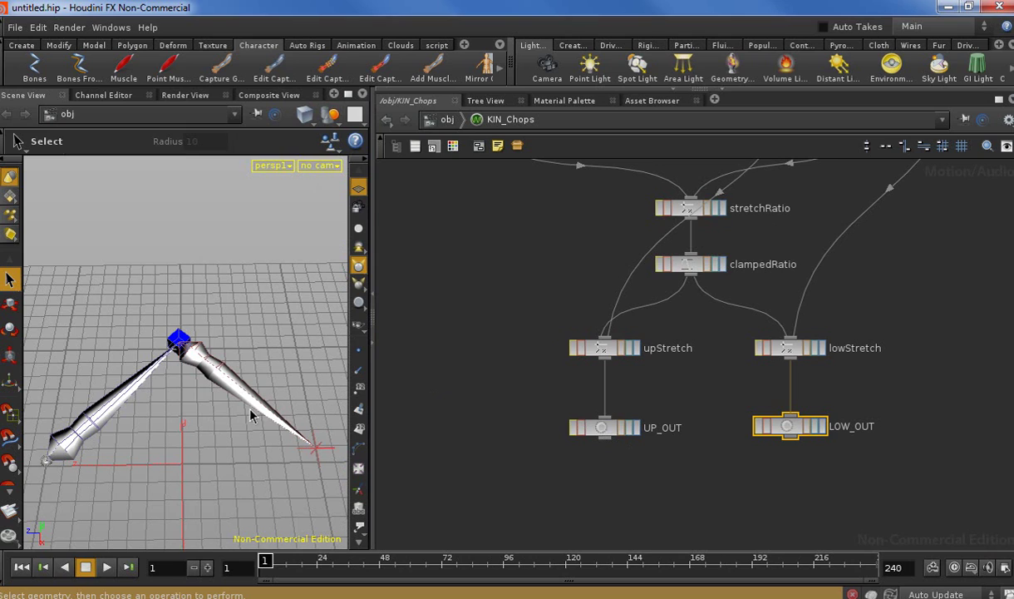
Select chain_bone1 and open its parameters in a floating window
left_click(114, 389)
middle_click_drag(449, 382, 673, 503)
key("p")
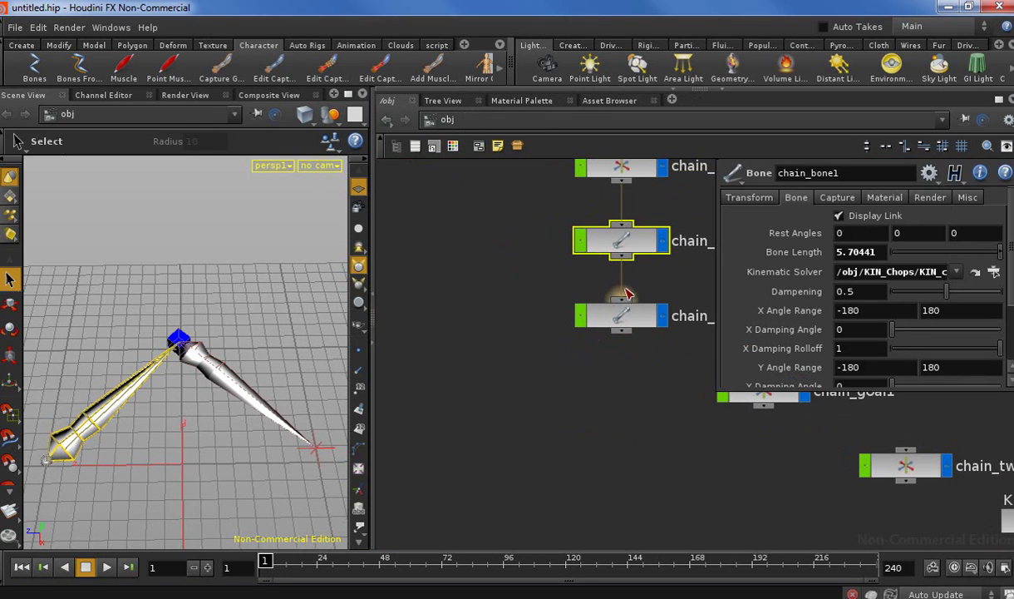
left_click(873, 253)
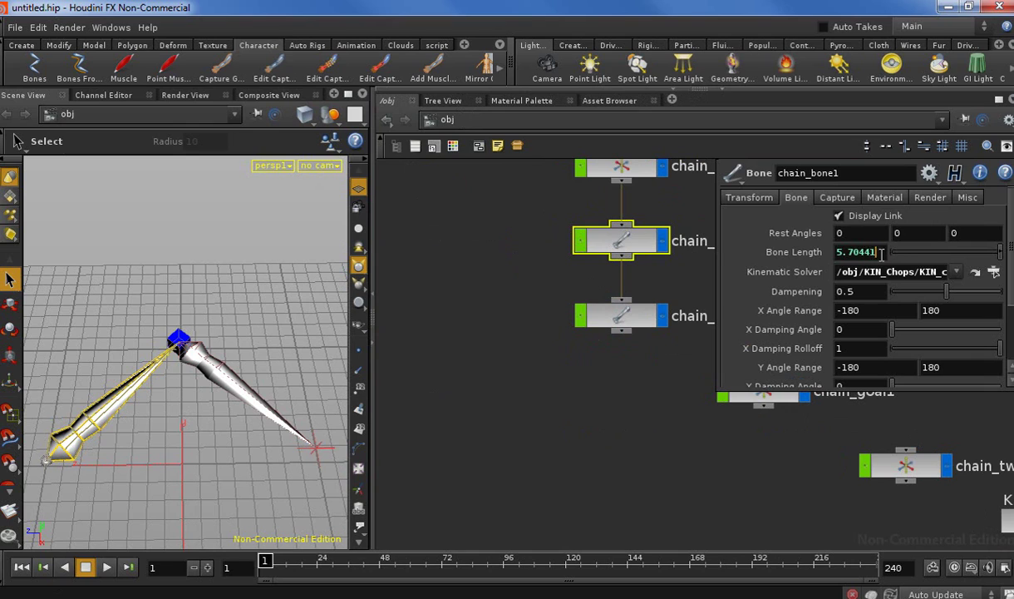
key("ctrl+a")
Set chain_bone1's Bone Length to chop("../KIN_Chops/UP_OUT/length") and check its evaluated value
type("chop(")
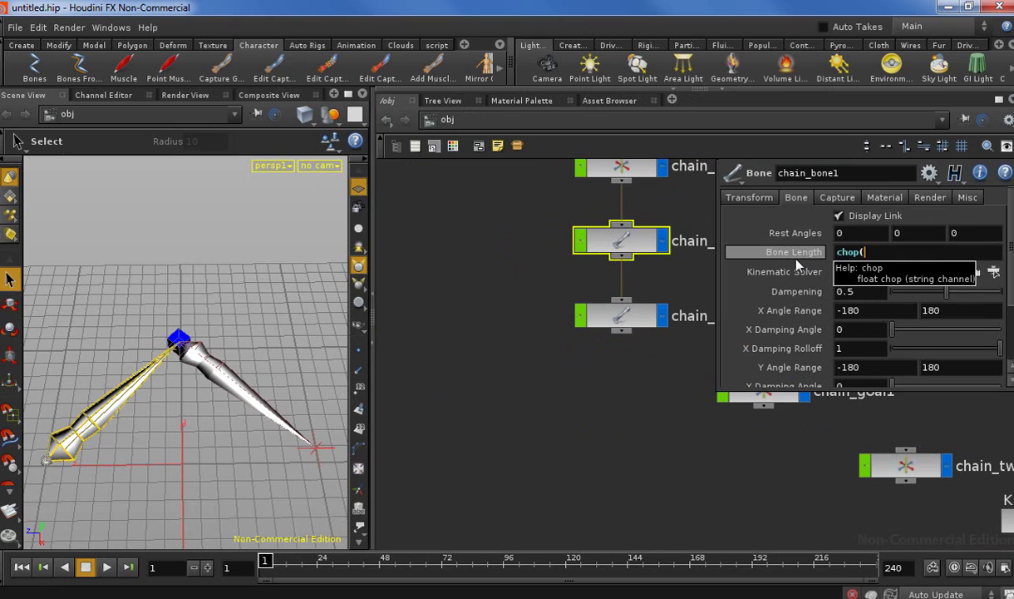
type("'../KIN")
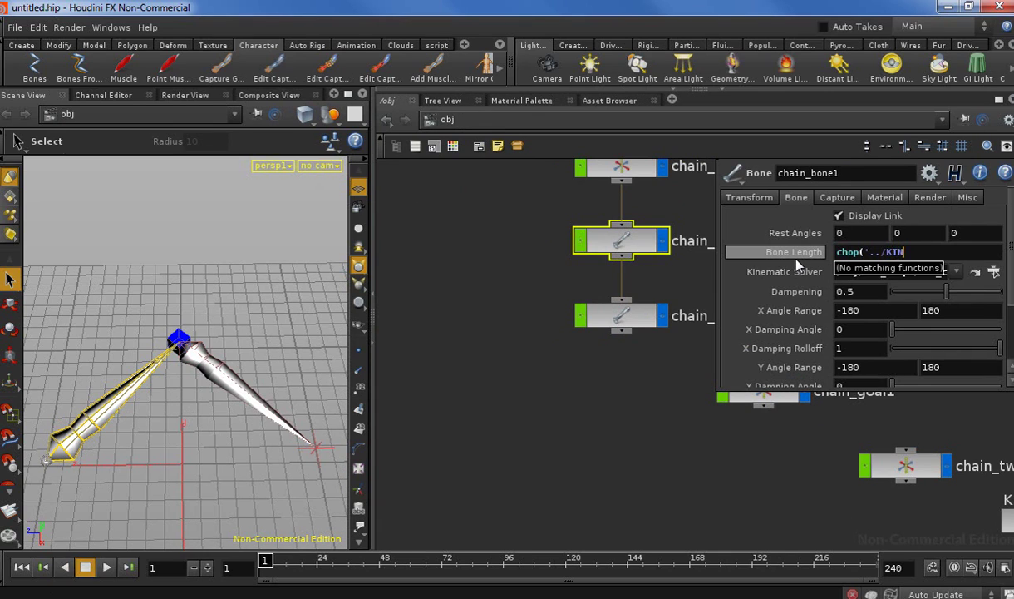
type("_Chops")
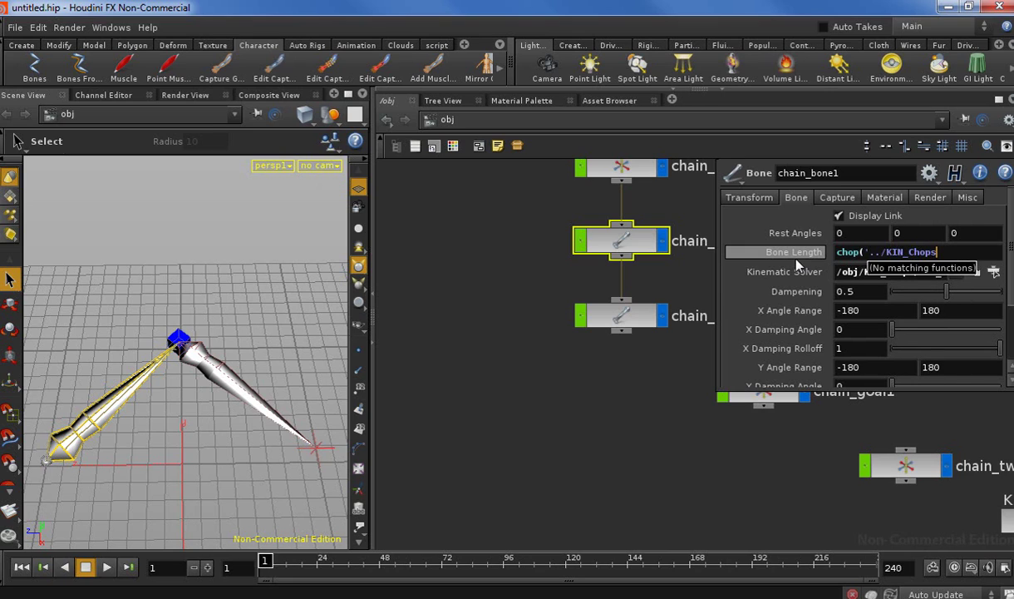
left_click(866, 253)
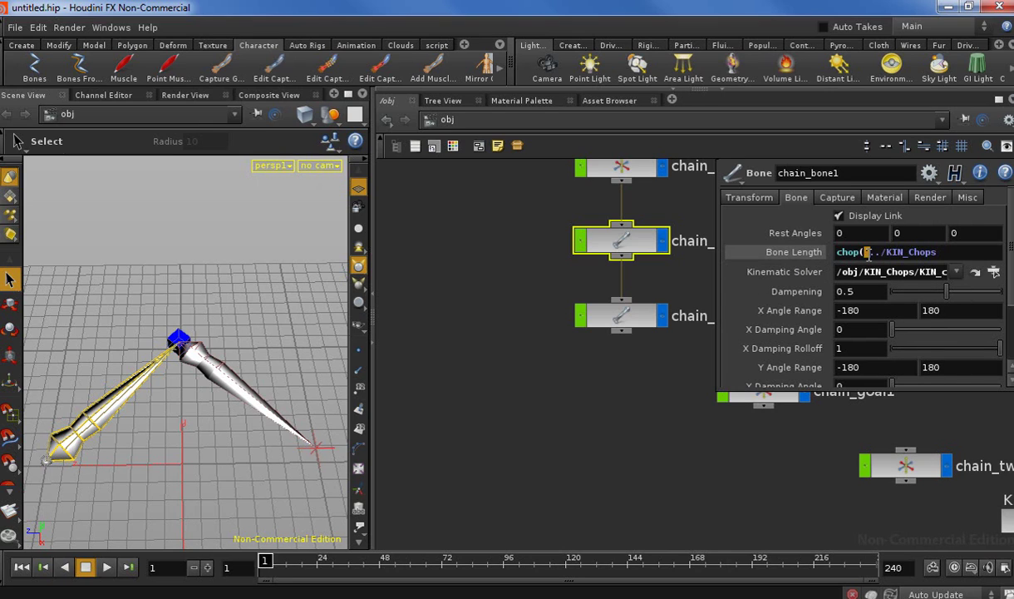
left_click(944, 252)
type("UP_OUT/le")
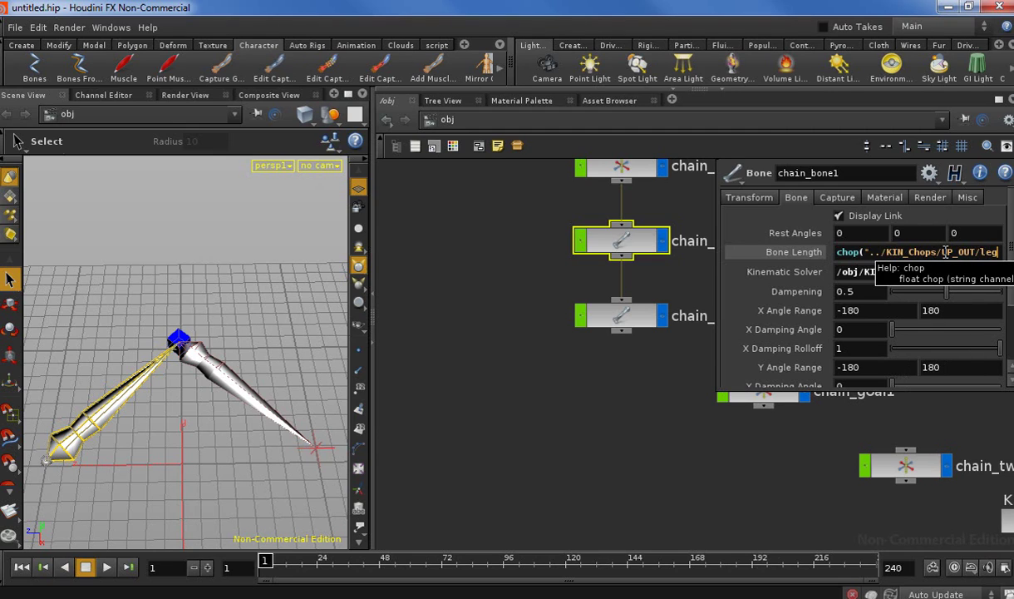
type("ngth\")")
key("Return")
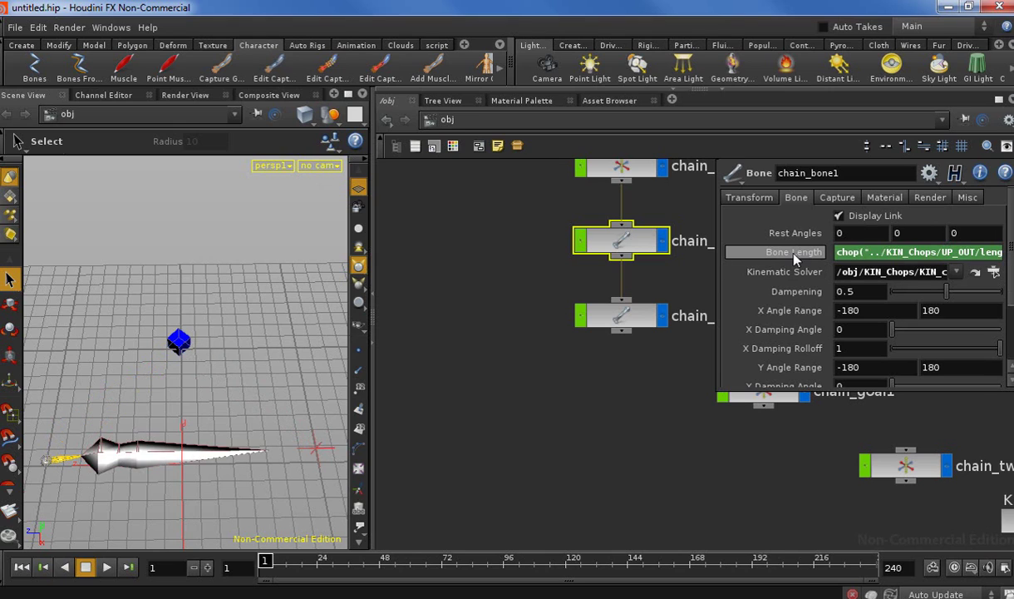
middle_click(794, 252)
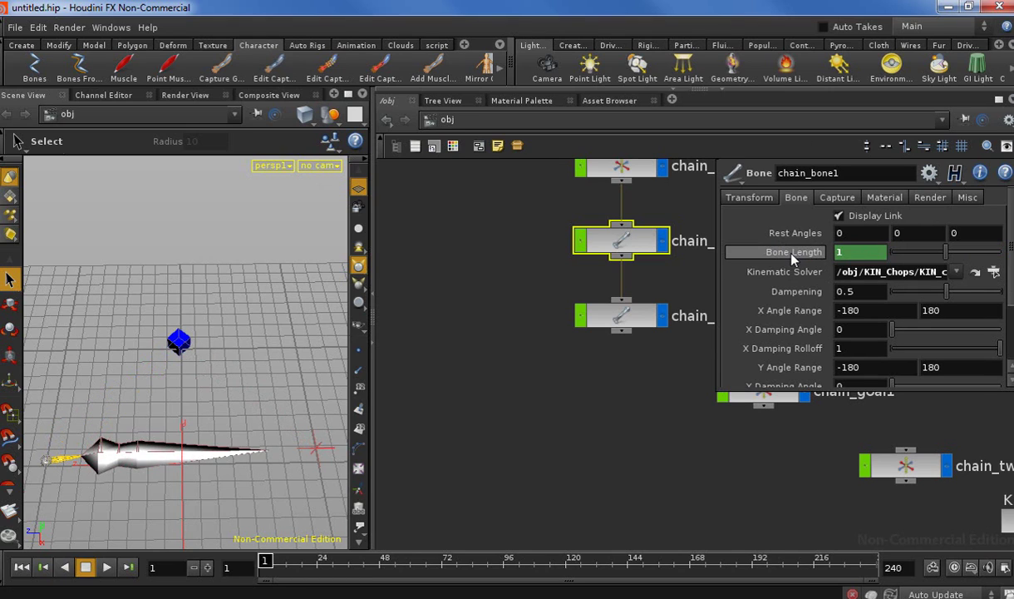
Set Combine CHOPs to Multiply on upStretch and lowStretch, then recheck chain_bone1's Bone Length
key("h")
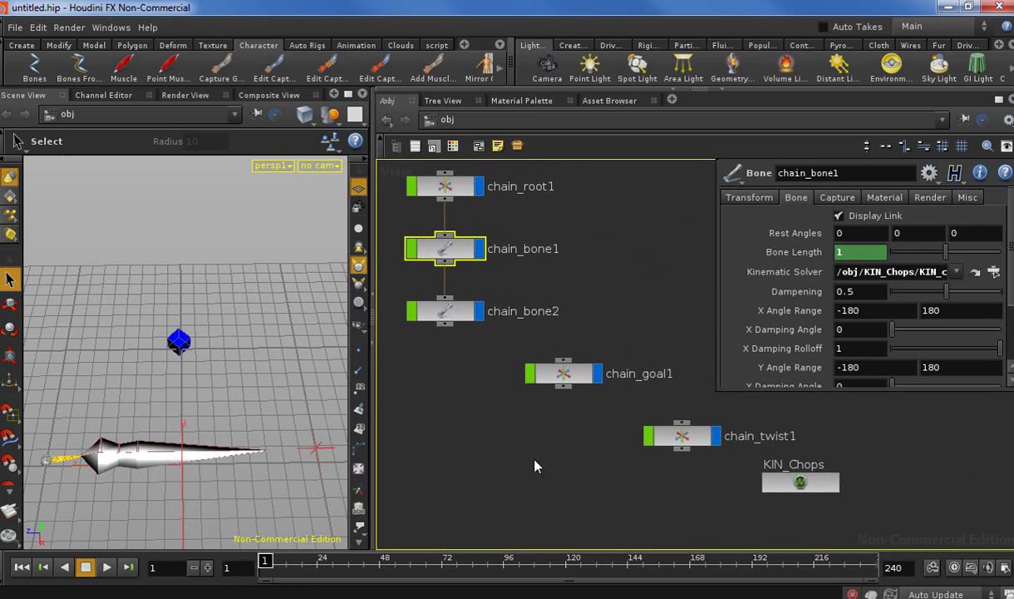
left_click(801, 482)
double_click(801, 482)
middle_click_drag(685, 484, 575, 524)
left_click(481, 386)
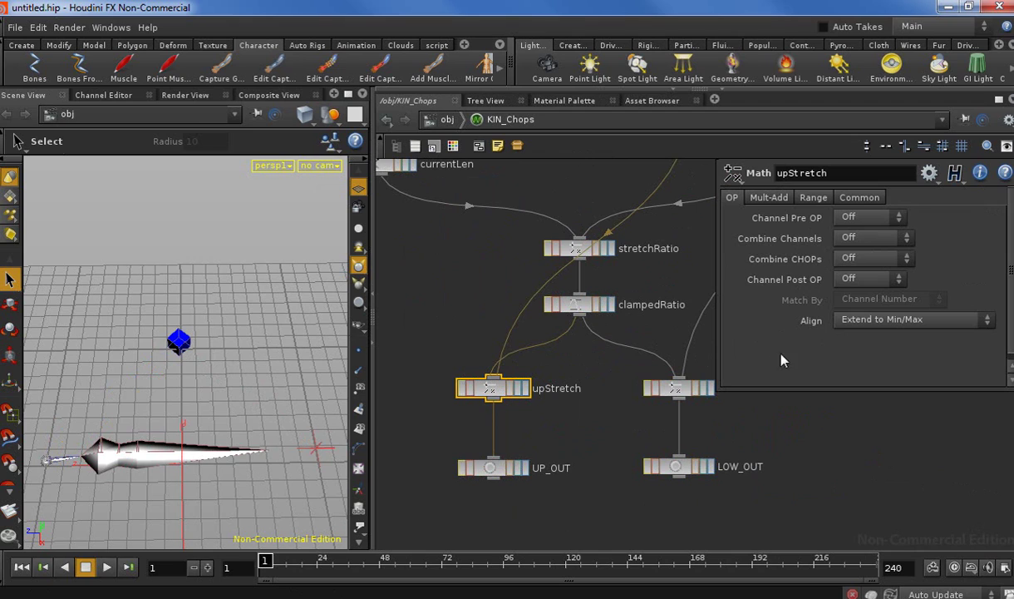
left_click(864, 259)
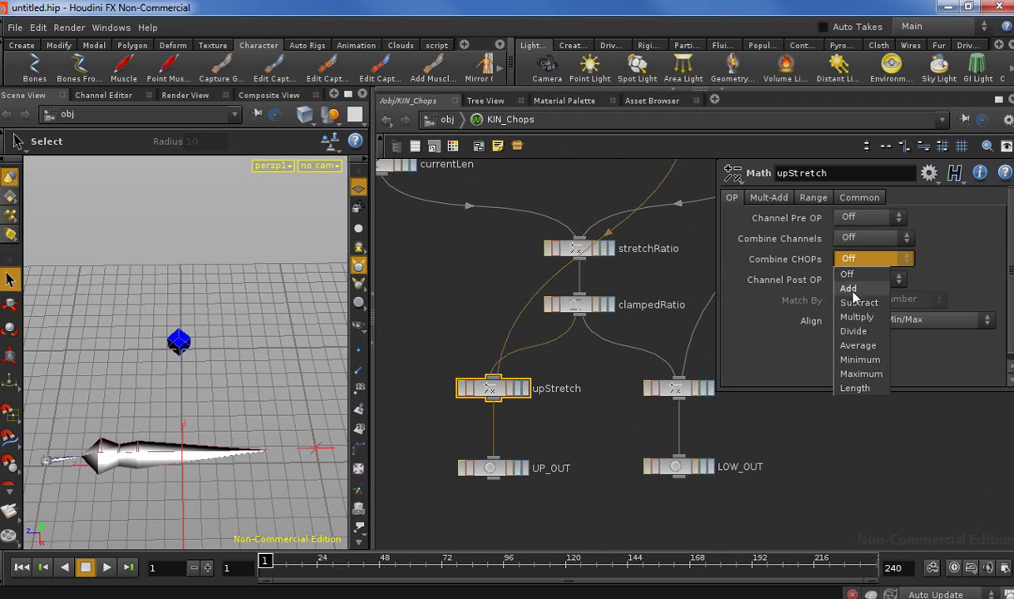
left_click(857, 317)
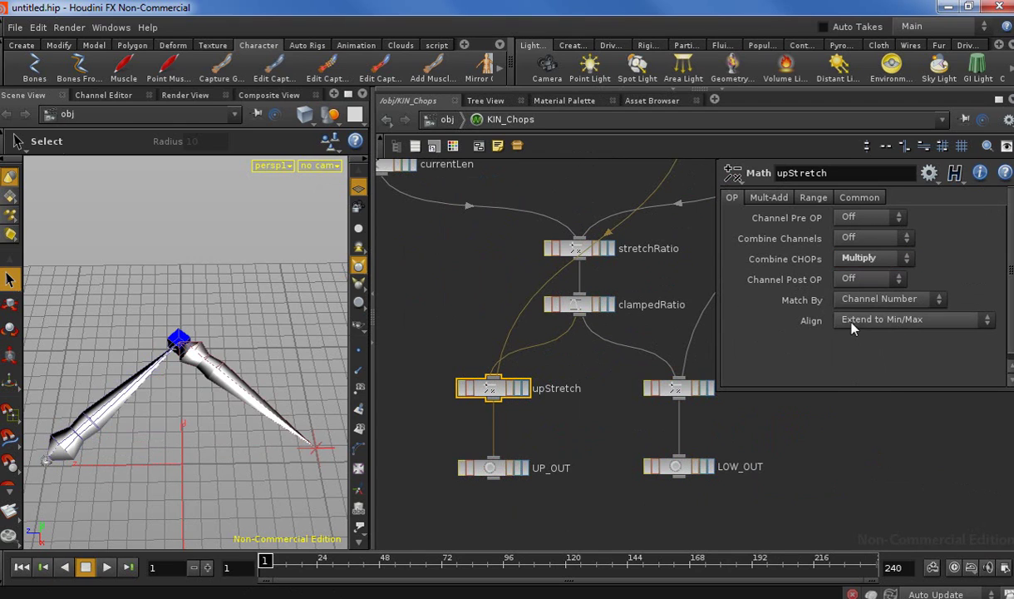
left_click(678, 388)
left_click(865, 258)
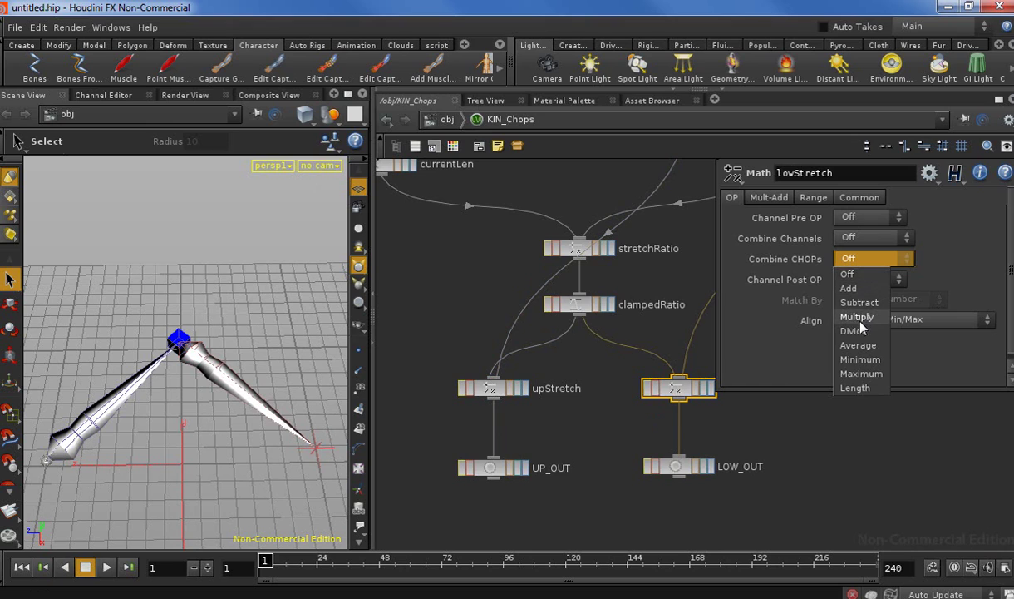
left_click(861, 323)
left_click(143, 398)
left_click(758, 249)
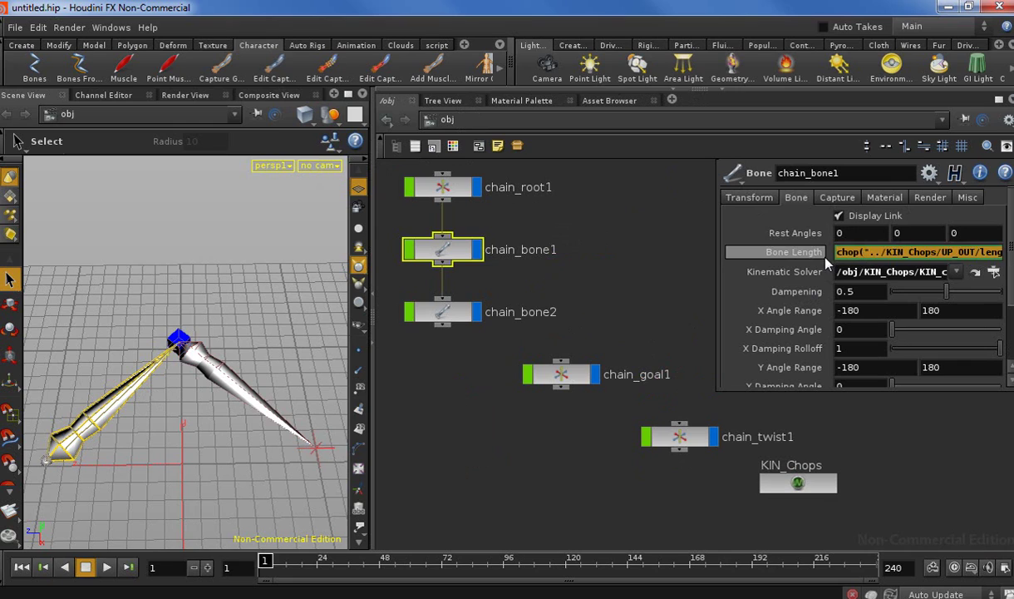
Set chain_bone2's Bone Length to chop("../KIN_Chops/LOW_OUT/length")
left_click(234, 398)
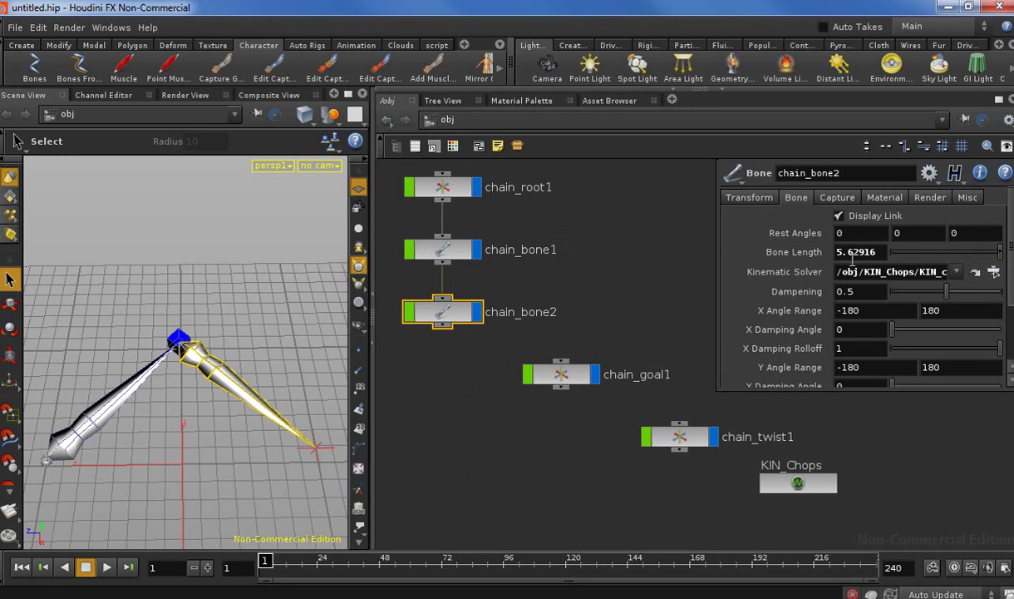
left_click(908, 251)
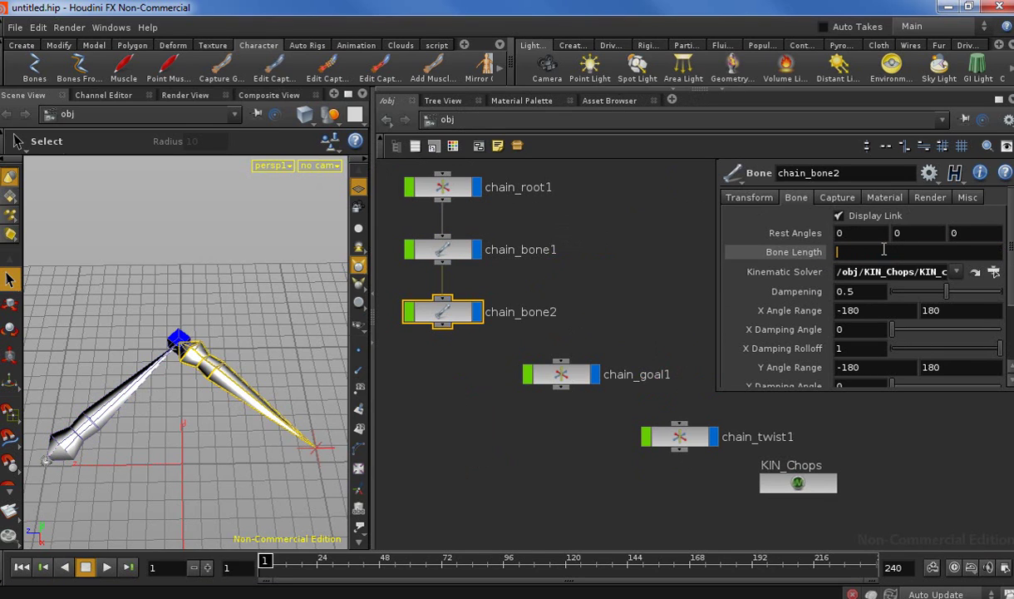
type("chop(\"../KIN_Chops/UP_OUT/length\")")
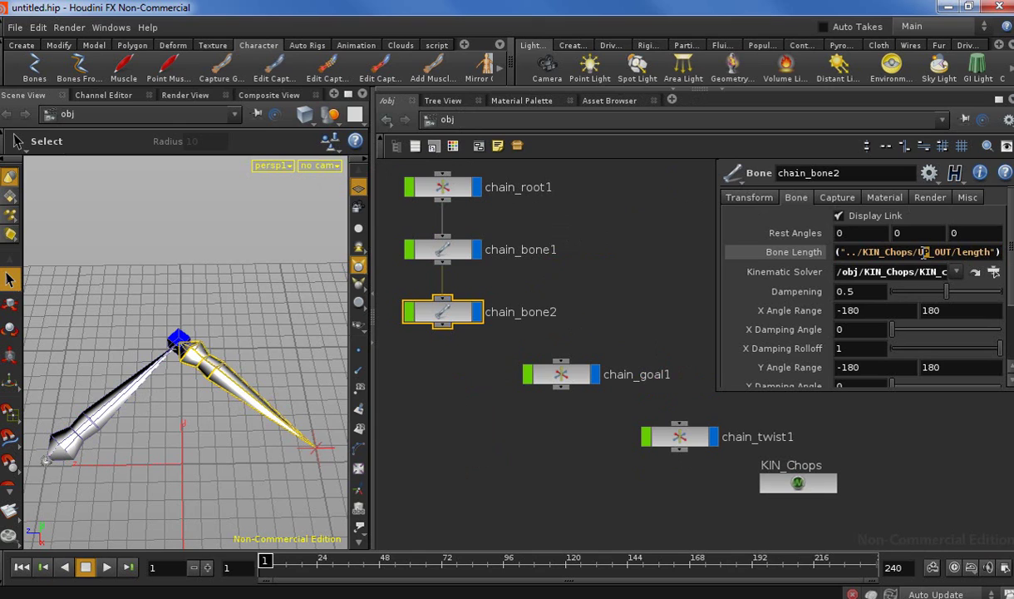
type("LOW")
key("Return")
left_click(782, 257)
left_click(532, 481)
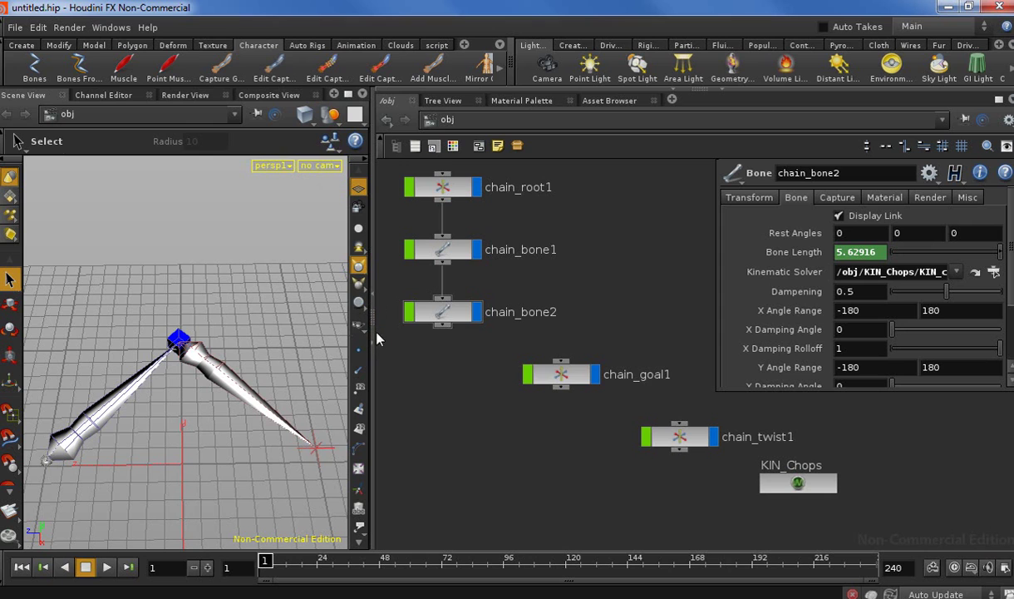
In a maximized viewport, pull the chain's goal right to test stretching, undo, and restore panes
key("ctrl+b")
key("Escape")
scroll(486, 436, "down", 10)
key("s")
left_click(575, 415)
key("r")
key("t")
left_click_drag(582, 415, 720, 380)
key("ctrl+z")
left_click(344, 368)
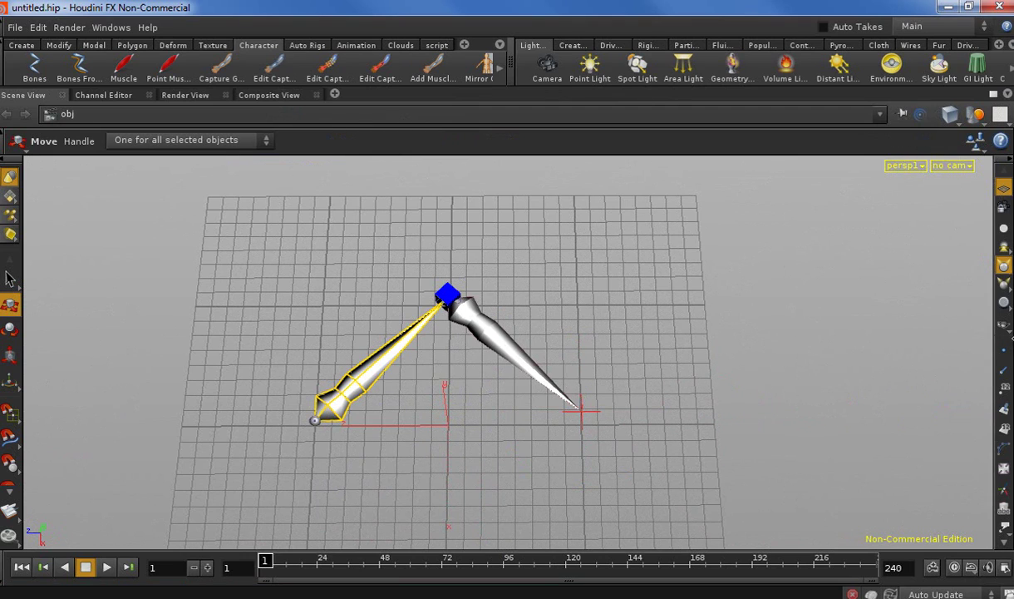
key("ctrl+b")
Go inside KIN_Chops and bring up KIN_chain_bone1's parameters in a floating window
left_click(786, 487)
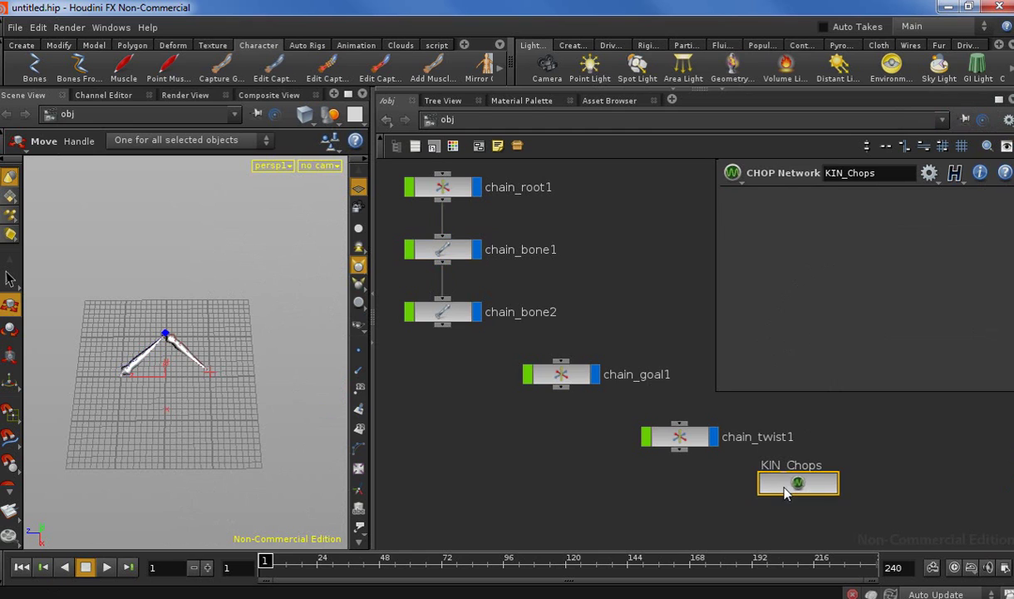
double_click(786, 491)
scroll(815, 448, "down", 2)
key("p")
middle_click_drag(815, 447, 648, 588)
middle_click_drag(726, 195, 888, 369)
scroll(811, 344, "up", 3)
scroll(637, 378, "up", 3)
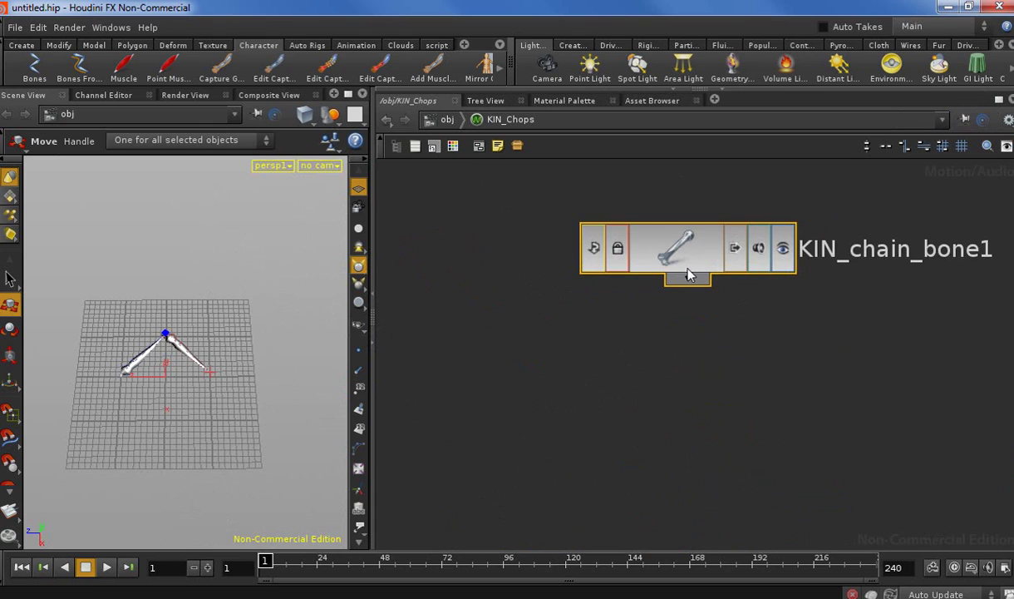
key("p")
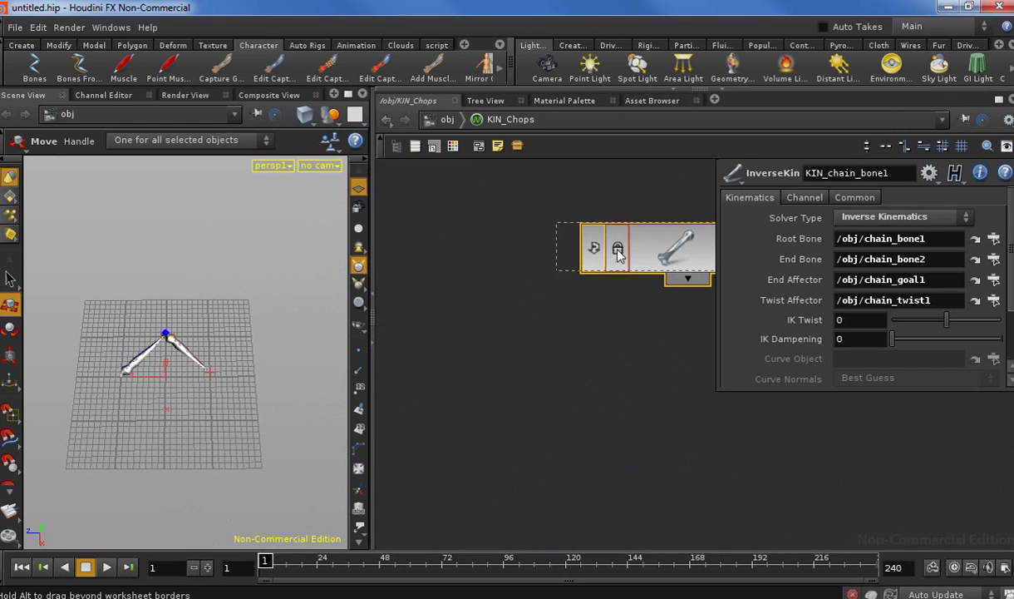
left_click_drag(687, 269, 533, 245)
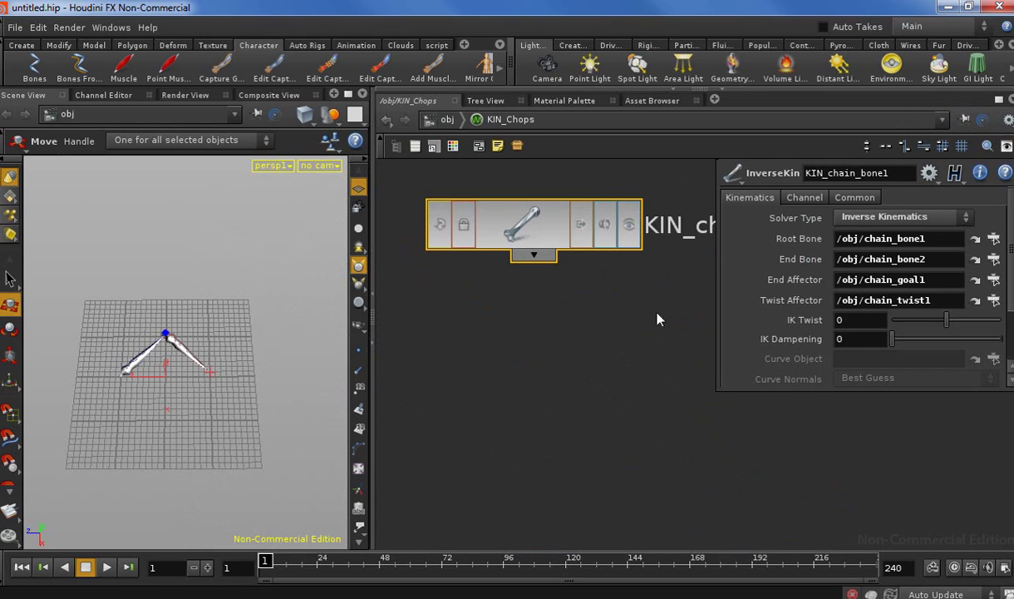
Lower KIN_chain_bone1's Tracking Threshold from 0.001 to 0.00001, then close its parameter window
scroll(853, 321, "down", 4)
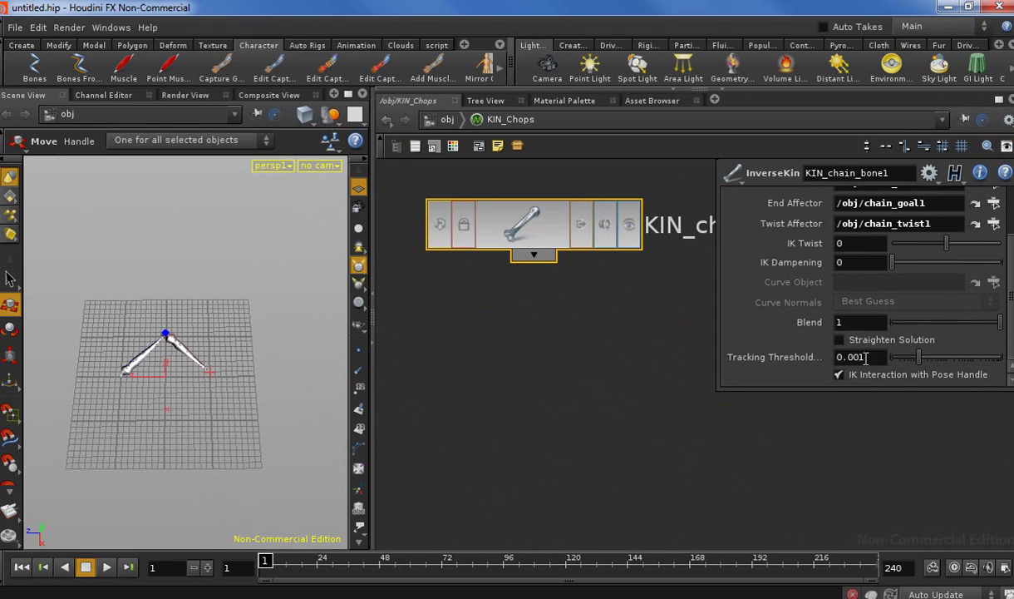
double_click(861, 357)
type("0.00001")
key("Return")
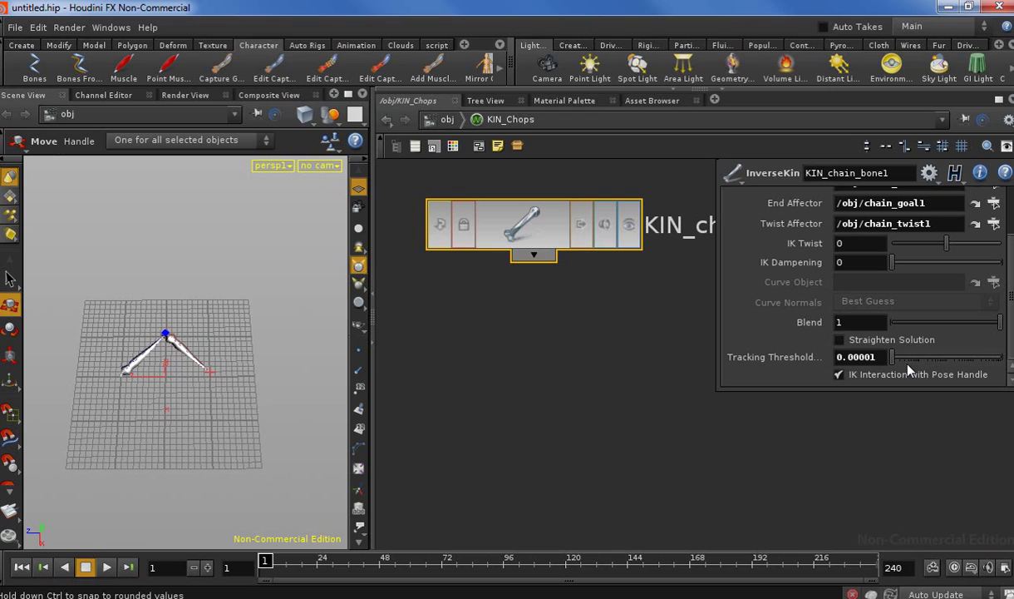
double_click(871, 357)
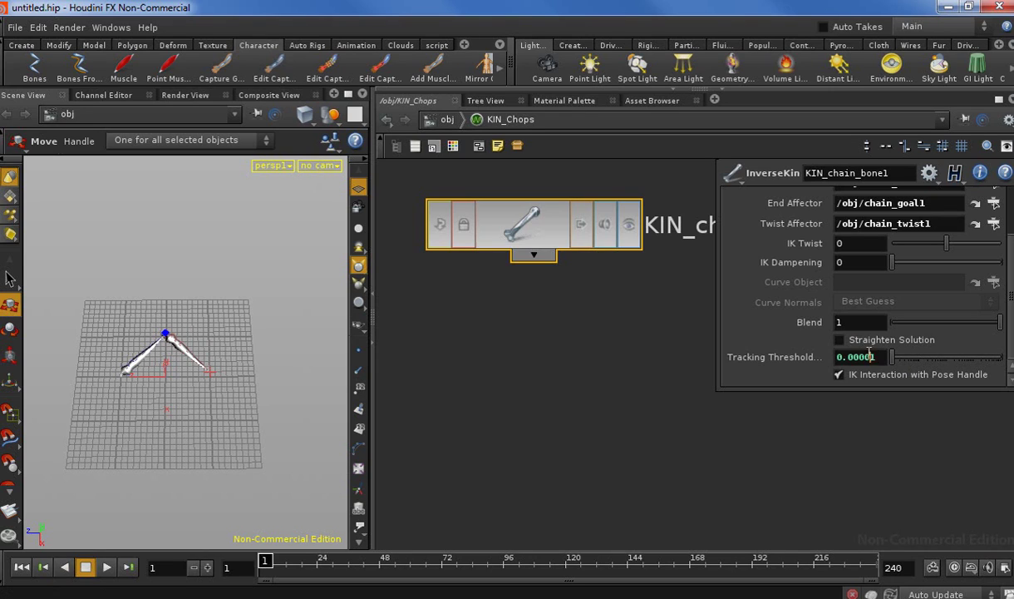
type("0.0001")
key("Return")
double_click(856, 358)
type("0.00001")
key("Return")
left_click(653, 355)
key("p")
scroll(544, 349, "up", 1)
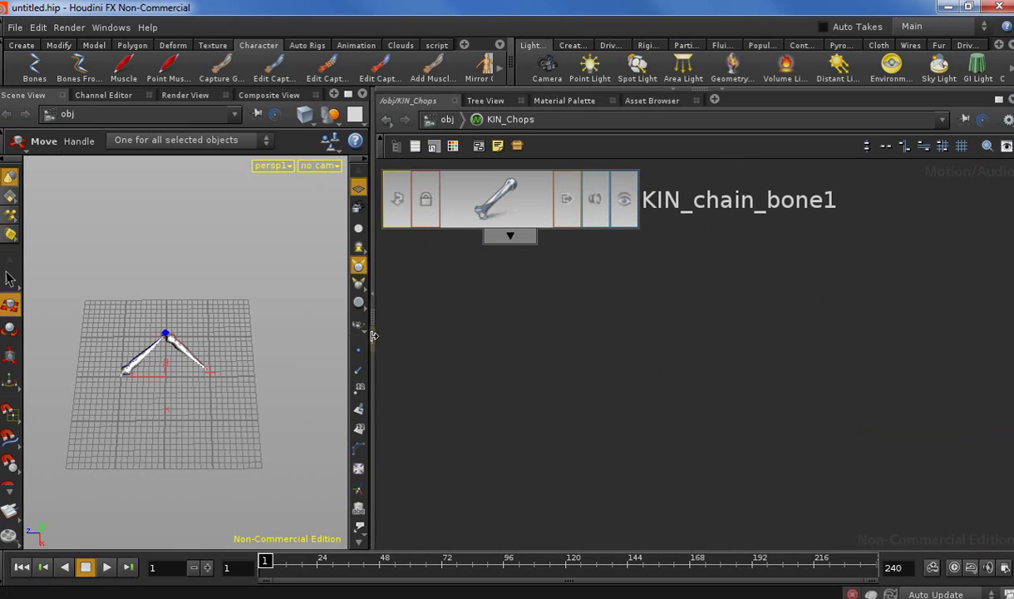
Maximize the 3D view, pull the end goal right to test stretching, then undo the move
left_click(371, 343)
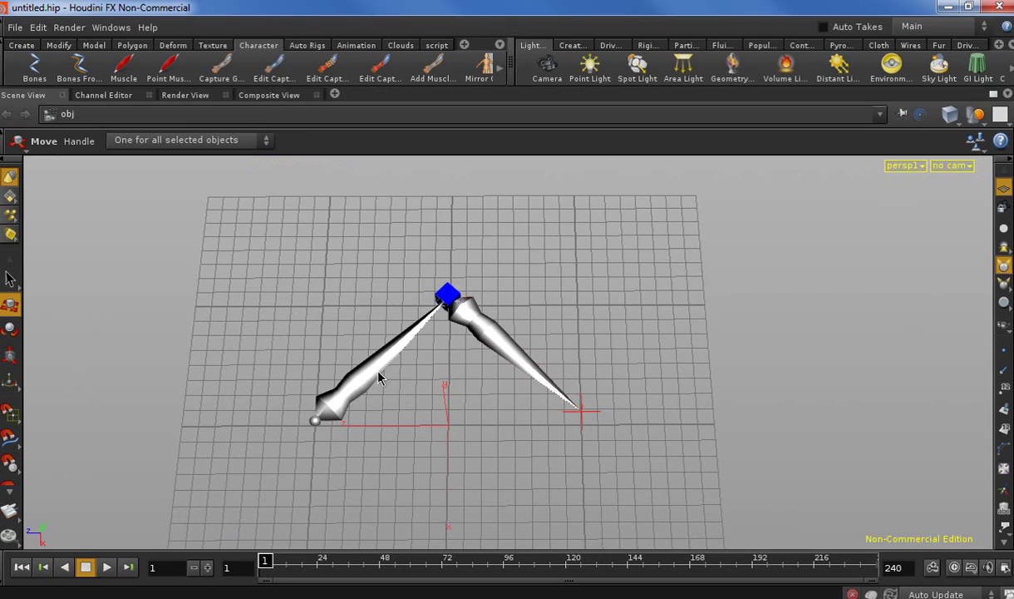
left_click(582, 410)
left_click_drag(582, 413, 779, 412)
key("ctrl+z")
key("ctrl+z")
left_click(757, 400)
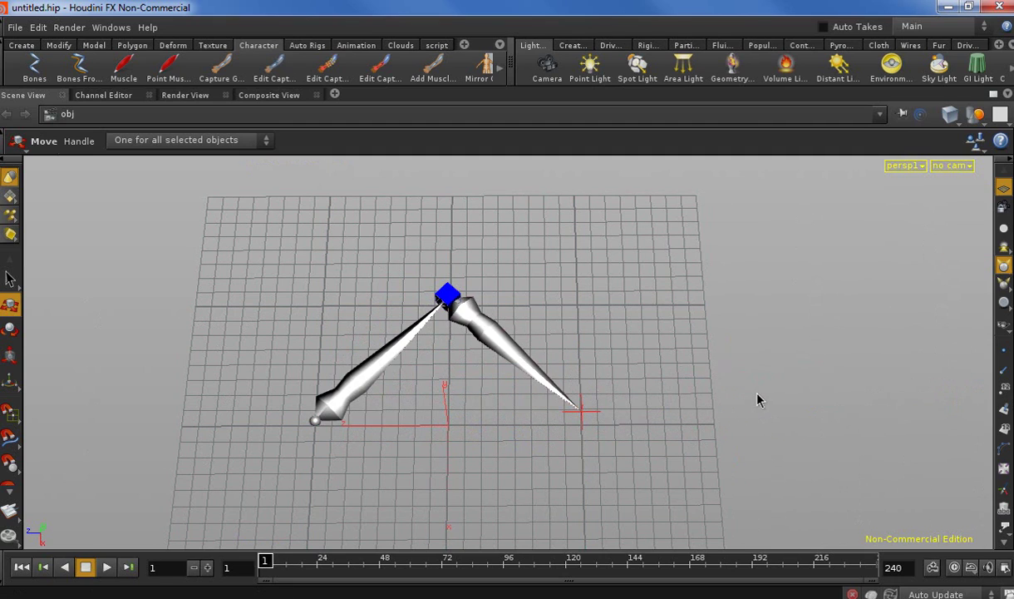